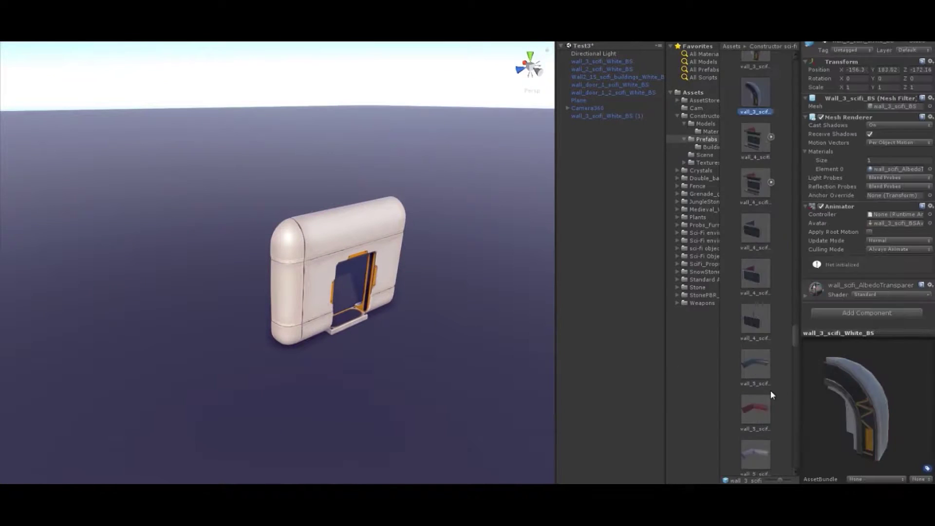
Place a Wall2_13 white wall panel in the scene beside the door wall.
{"action": "scroll", "coordinate": [770, 390], "scroll_direction": "down", "scroll_amount": 2}
{"action": "scroll", "coordinate": [769, 243], "scroll_direction": "up", "scroll_amount": 5}
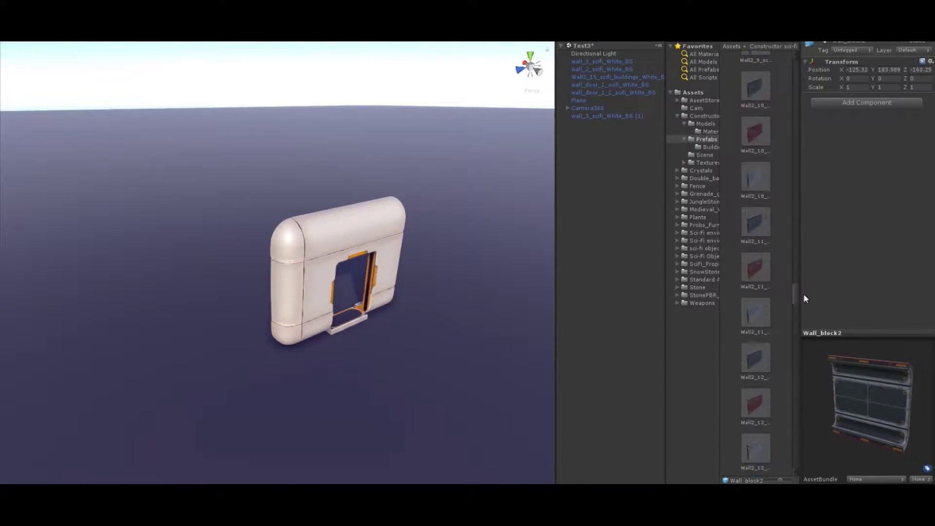
{"action": "left_click", "coordinate": [754, 390]}
{"action": "scroll", "coordinate": [757, 195], "scroll_direction": "down", "scroll_amount": 5}
{"action": "left_click", "coordinate": [755, 395]}
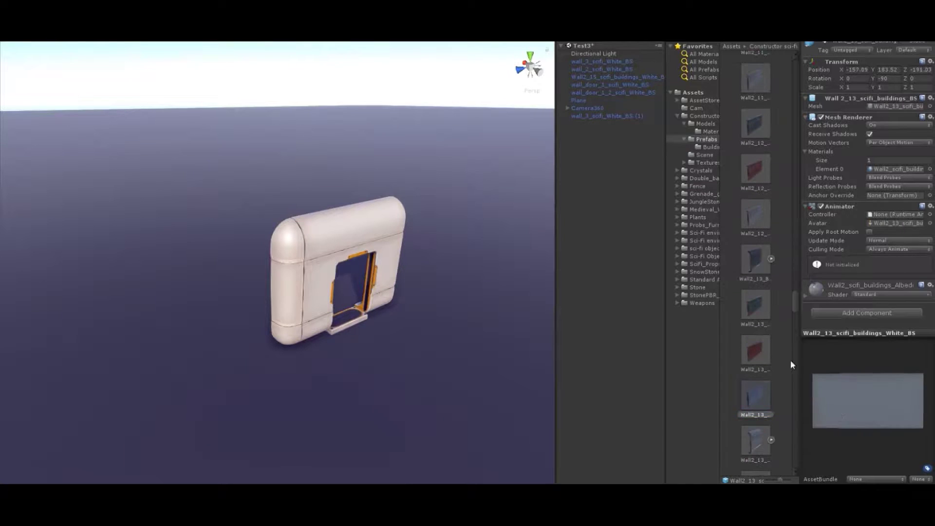
{"action": "mouse_move", "coordinate": [857, 423]}
{"action": "left_mouse_down"}
{"action": "mouse_move", "coordinate": [209, 243]}
{"action": "mouse_move", "coordinate": [354, 182]}
{"action": "mouse_move", "coordinate": [238, 303]}
{"action": "mouse_move", "coordinate": [288, 182]}
{"action": "left_mouse_up"}
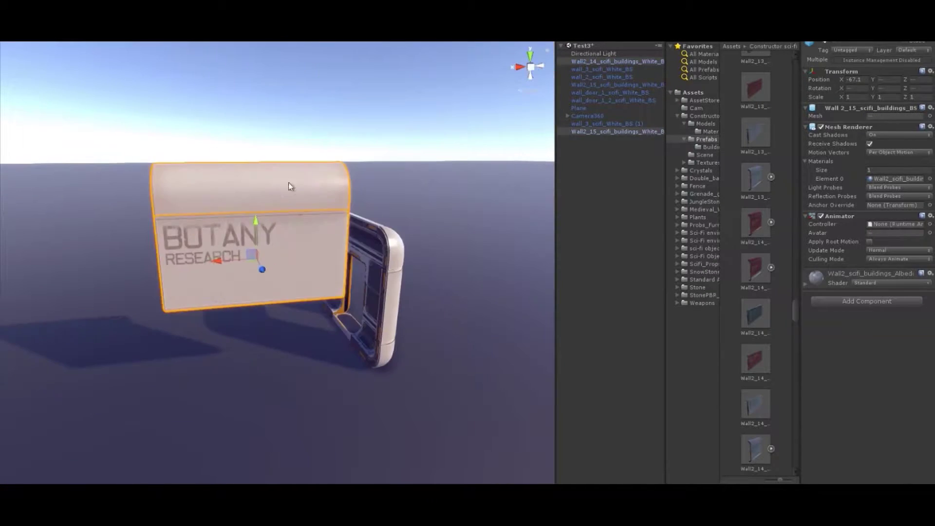
Duplicate the new panel and turn the copy around 180 degrees.
{"action": "key", "text": "ctrl+d"}
{"action": "key", "text": "e"}
{"action": "key", "text": "w"}
{"action": "mouse_move", "coordinate": [275, 237]}
{"action": "left_mouse_down", "text": "ctrl"}
{"action": "mouse_move", "coordinate": [303, 206]}
{"action": "mouse_move", "coordinate": [370, 253]}
{"action": "mouse_move", "coordinate": [176, 290]}
{"action": "mouse_move", "coordinate": [121, 273]}
{"action": "left_mouse_up", "text": "ctrl"}
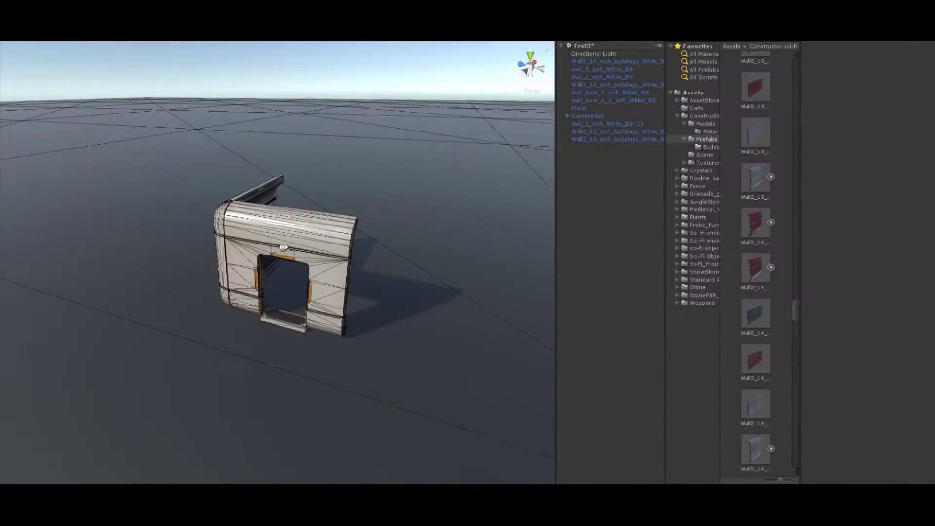
Place a wall_angle rounded corner piece at the end of the wall.
{"action": "scroll", "coordinate": [779, 405], "scroll_direction": "down", "scroll_amount": 5}
{"action": "left_click", "coordinate": [770, 236]}
{"action": "scroll", "coordinate": [764, 308], "scroll_direction": "down", "scroll_amount": 10}
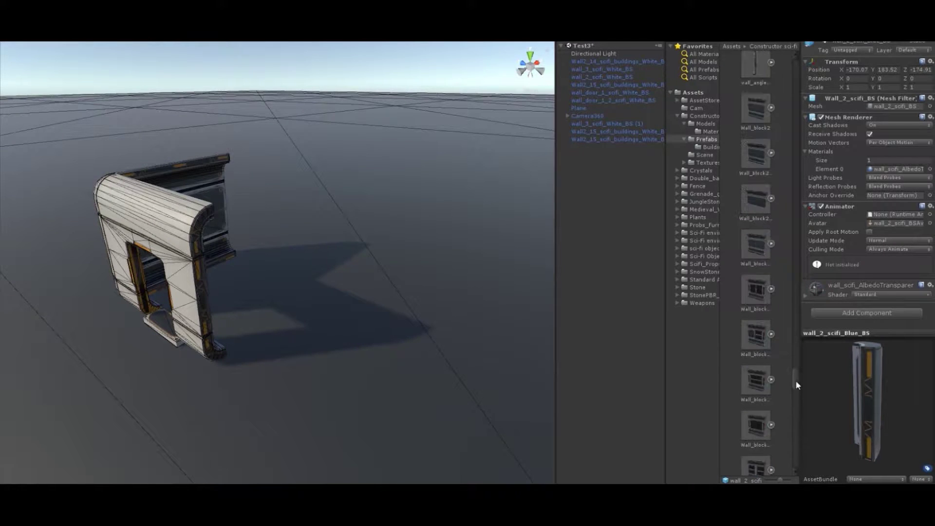
{"action": "left_click", "coordinate": [756, 441]}
{"action": "mouse_move", "coordinate": [756, 441]}
{"action": "left_mouse_down"}
{"action": "mouse_move", "coordinate": [268, 303]}
{"action": "mouse_move", "coordinate": [310, 283]}
{"action": "mouse_move", "coordinate": [252, 398]}
{"action": "left_mouse_up"}
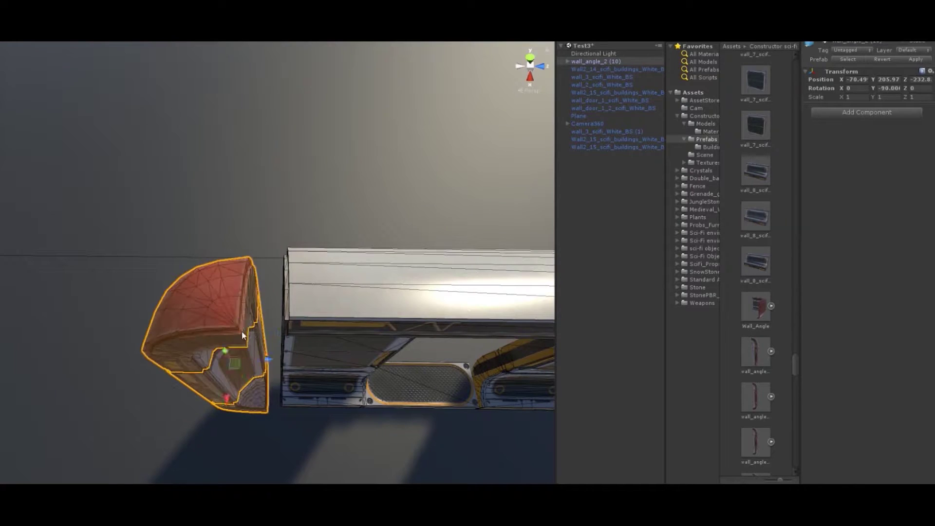
{"action": "left_click_drag", "start_coordinate": [242, 335], "coordinate": [319, 260], "text": "alt"}
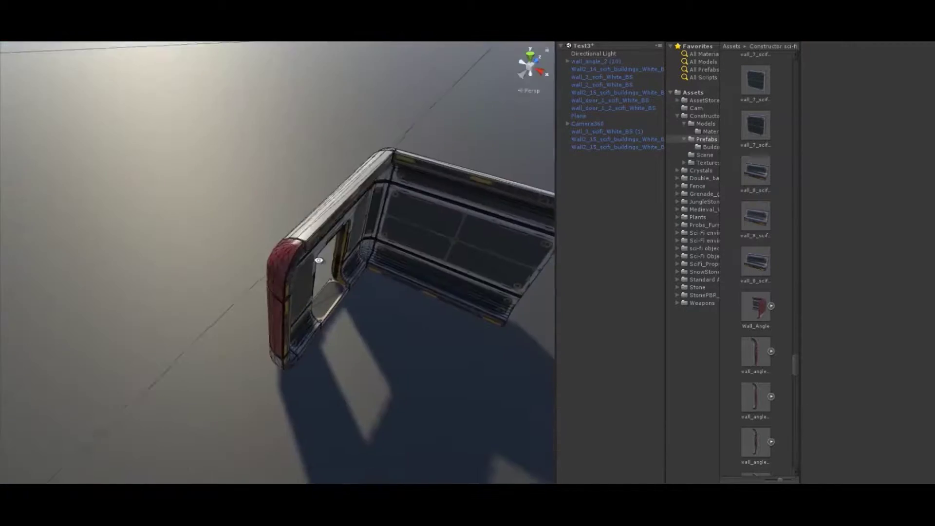
Add a red wall_4_scifi panel after the corner and frame it.
{"action": "scroll", "coordinate": [746, 312], "scroll_direction": "down", "scroll_amount": 5}
{"action": "scroll", "coordinate": [746, 312], "scroll_direction": "down", "scroll_amount": 5}
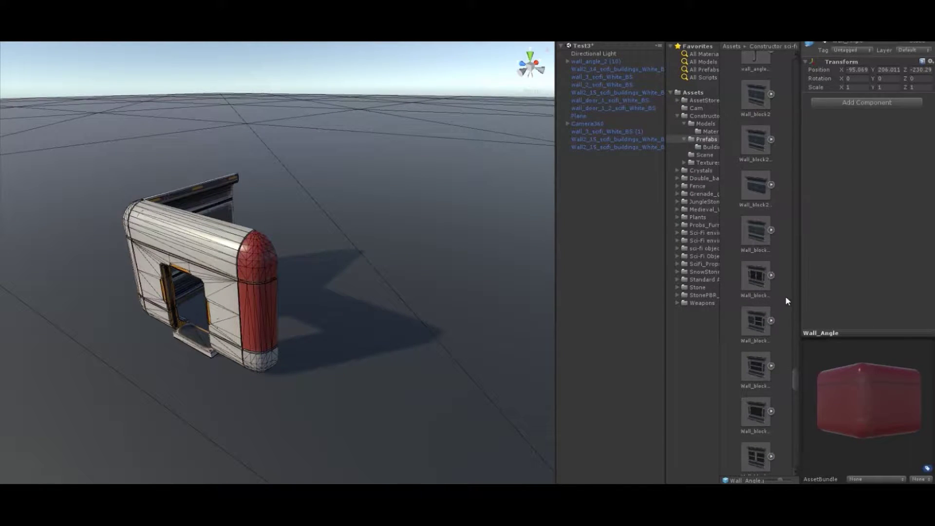
{"action": "scroll", "coordinate": [764, 315], "scroll_direction": "up", "scroll_amount": 5}
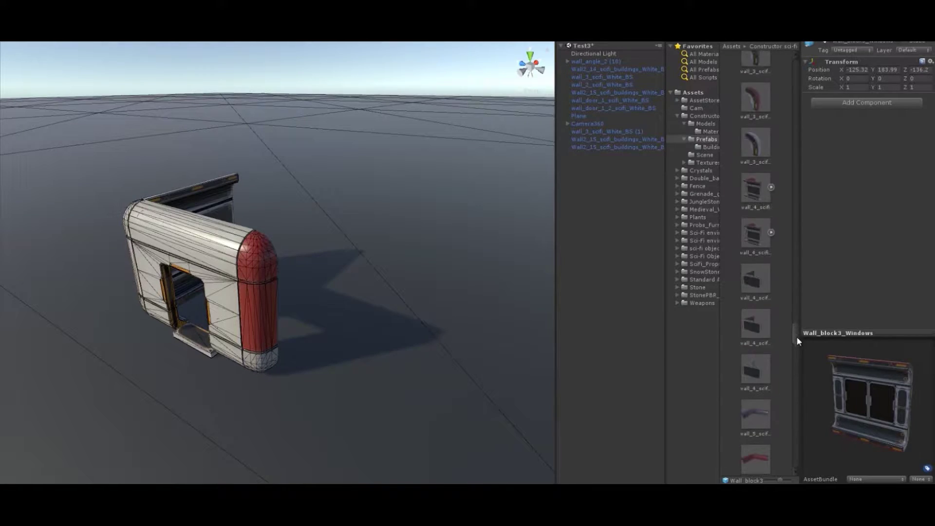
{"action": "left_click", "coordinate": [755, 233]}
{"action": "left_click_drag", "start_coordinate": [755, 234], "coordinate": [384, 335]}
{"action": "key", "text": "f"}
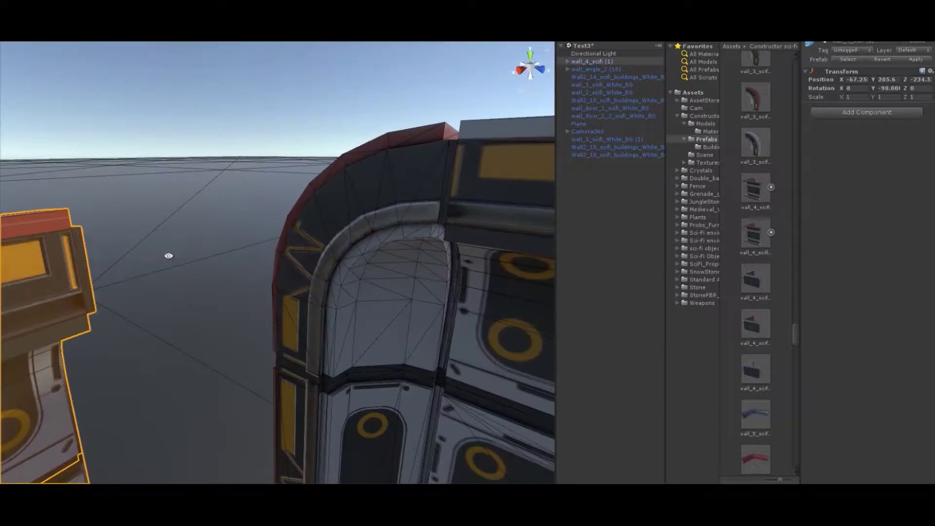
{"action": "right_click_drag", "start_coordinate": [385, 335], "coordinate": [303, 289]}
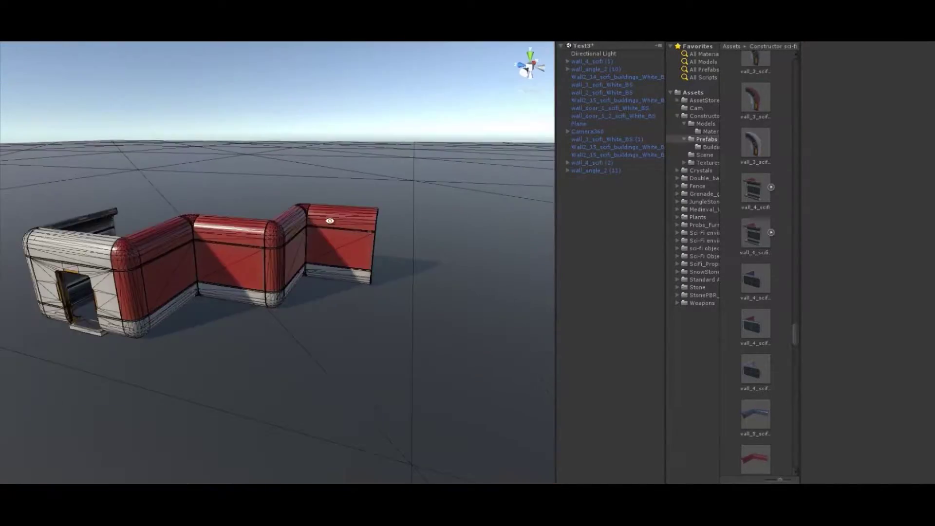
Place a plain red Wall_block2 block and line it up with the wall end.
{"action": "scroll", "coordinate": [795, 356], "scroll_direction": "down", "scroll_amount": 5}
{"action": "left_click", "coordinate": [773, 266]}
{"action": "left_click_drag", "start_coordinate": [762, 264], "coordinate": [418, 273]}
{"action": "key", "text": "f"}
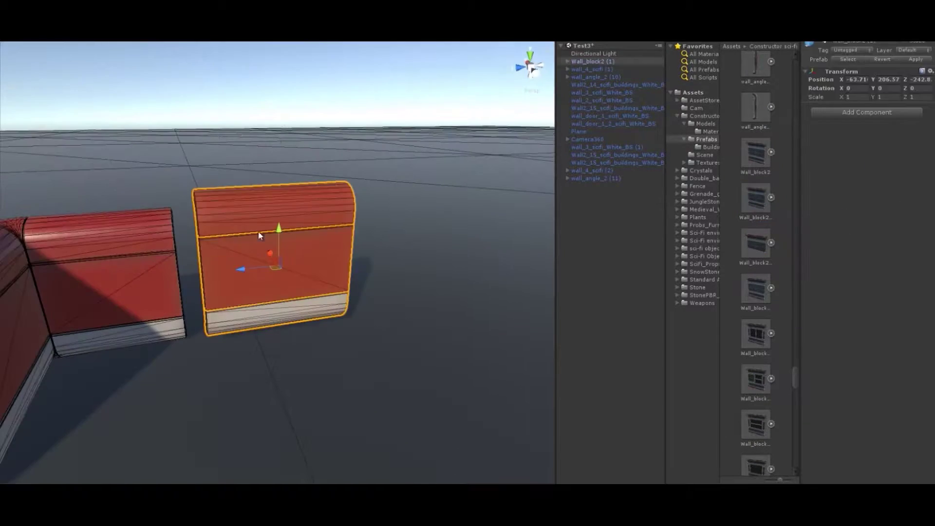
{"action": "mouse_move", "coordinate": [542, 209]}
{"action": "right_mouse_down"}
{"action": "mouse_move", "coordinate": [468, 205]}
{"action": "mouse_move", "coordinate": [378, 262]}
{"action": "right_mouse_up"}
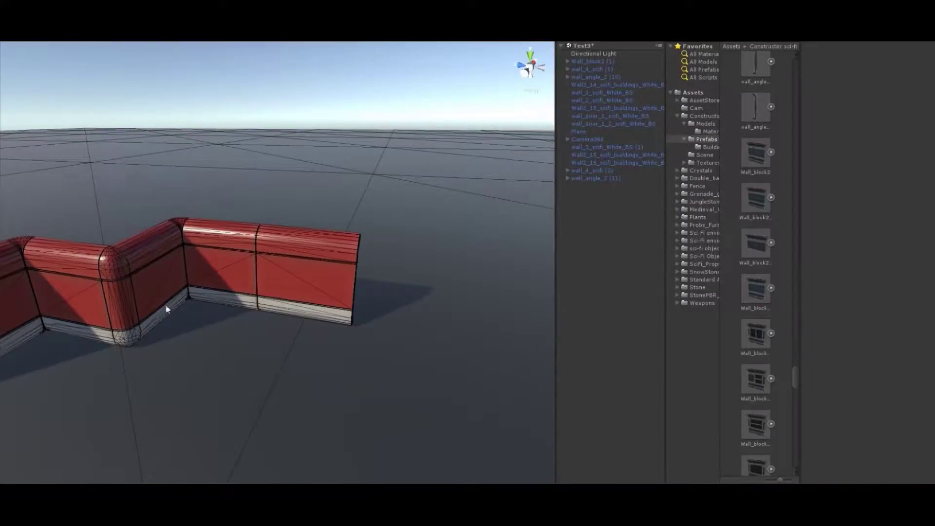
Choose the Wall_block3_Windows_2 red double-window section for the wall end.
{"action": "scroll", "coordinate": [755, 341], "scroll_direction": "down", "scroll_amount": 2}
{"action": "left_click", "coordinate": [755, 334]}
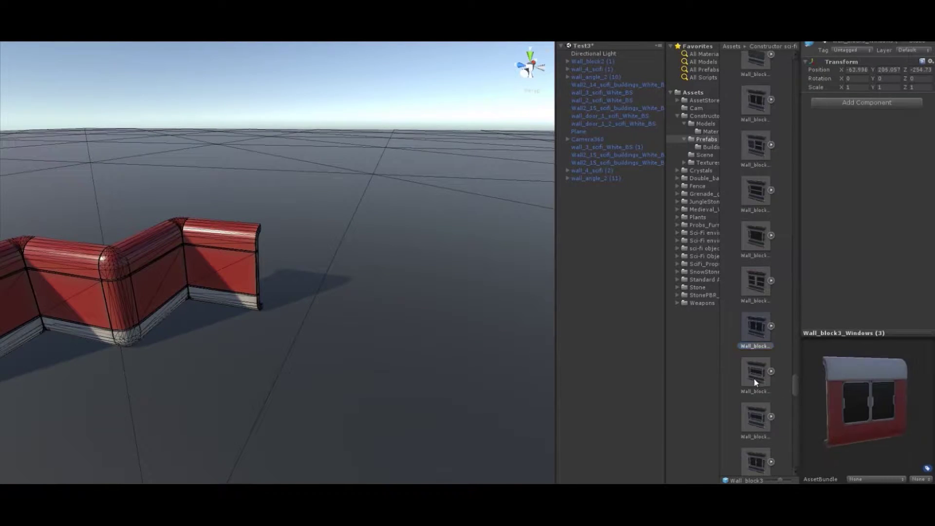
{"action": "scroll", "coordinate": [755, 365], "scroll_direction": "down", "scroll_amount": 2}
{"action": "left_click", "coordinate": [755, 315]}
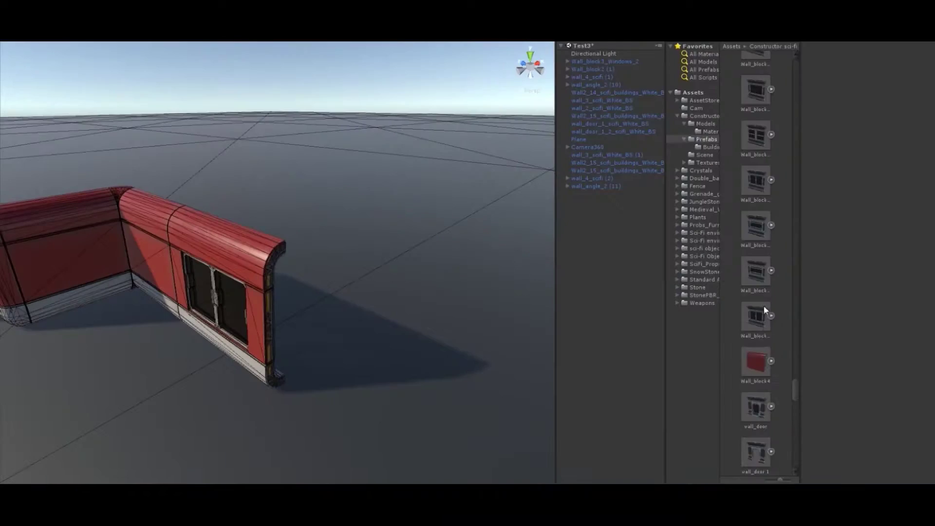
{"action": "scroll", "coordinate": [763, 316], "scroll_direction": "down", "scroll_amount": 5}
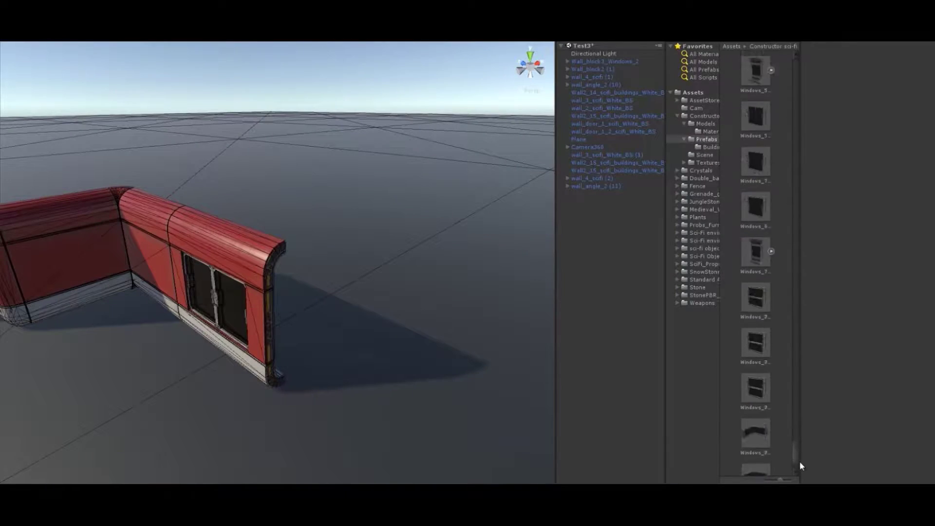
Attach the white BOTANY RESEARCH panel after the windows and cap it with a rounded end piece.
{"action": "left_click", "coordinate": [769, 346]}
{"action": "mouse_move", "coordinate": [767, 340]}
{"action": "left_mouse_down"}
{"action": "mouse_move", "coordinate": [396, 355]}
{"action": "mouse_move", "coordinate": [362, 310]}
{"action": "left_mouse_up"}
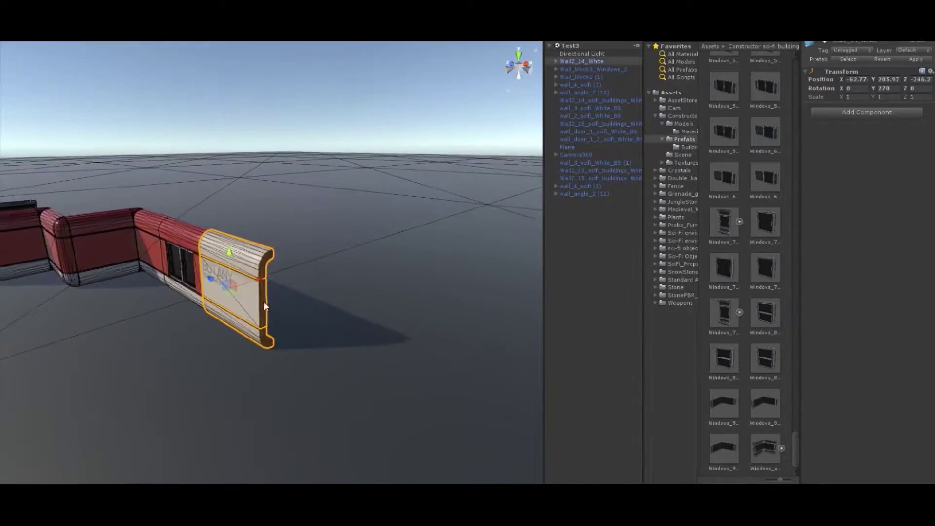
{"action": "scroll", "coordinate": [795, 339], "scroll_direction": "up", "scroll_amount": 5}
{"action": "left_click_drag", "start_coordinate": [724, 311], "coordinate": [403, 309]}
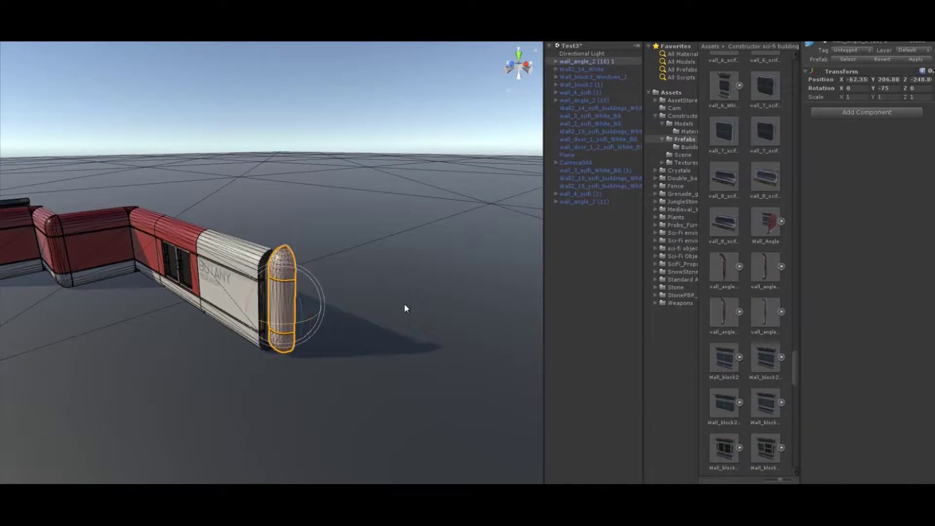
{"action": "key", "text": "f"}
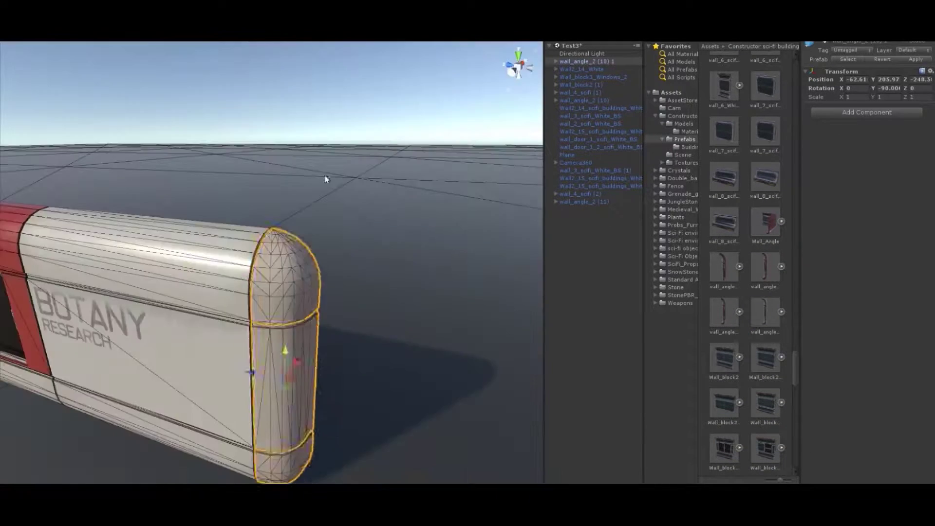
Add a Windows_7_Blue_block window block after the rounded end cap.
{"action": "scroll", "coordinate": [798, 432], "scroll_direction": "down", "scroll_amount": 5}
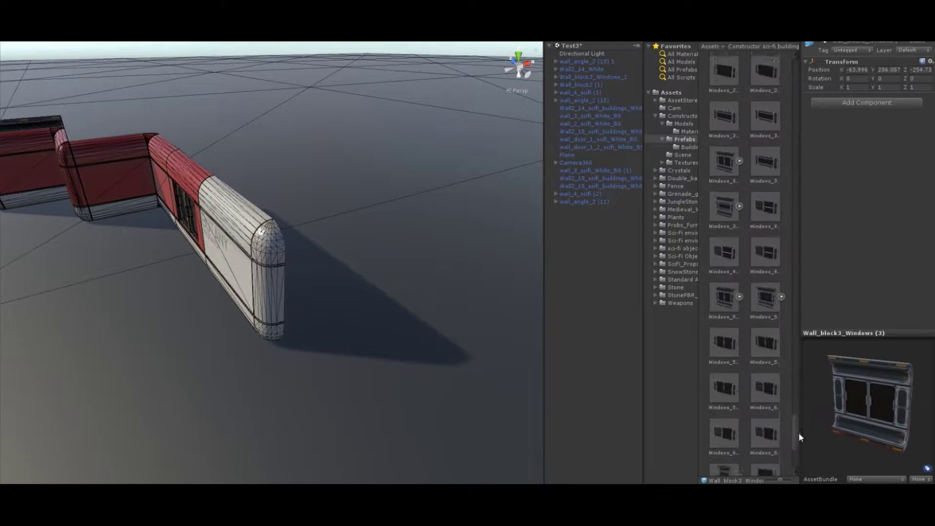
{"action": "scroll", "coordinate": [794, 460], "scroll_direction": "up", "scroll_amount": 5}
{"action": "mouse_move", "coordinate": [723, 433]}
{"action": "left_mouse_down"}
{"action": "mouse_move", "coordinate": [336, 292]}
{"action": "mouse_move", "coordinate": [288, 245]}
{"action": "left_mouse_up"}
{"action": "key", "text": "f"}
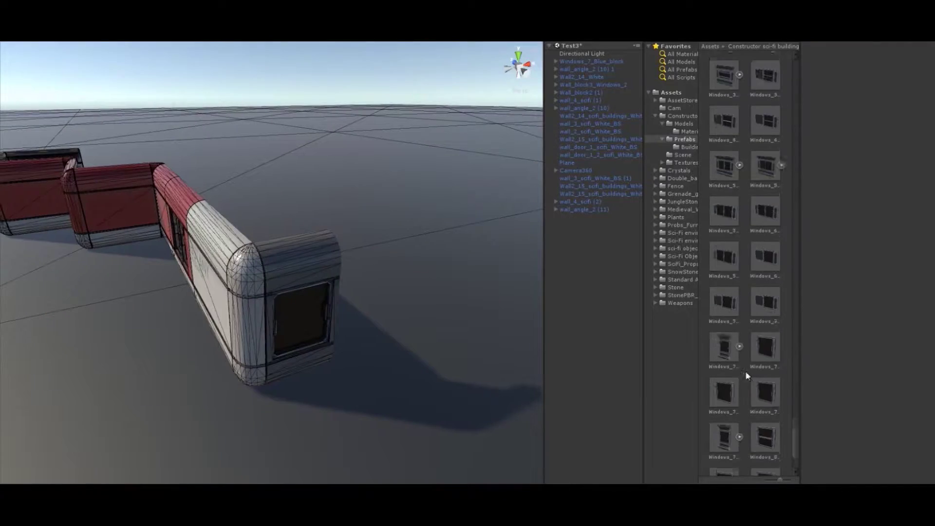
Place a wall_door_1 section beside the window block and view it up close.
{"action": "scroll", "coordinate": [806, 419], "scroll_direction": "up", "scroll_amount": 4}
{"action": "scroll", "coordinate": [808, 409], "scroll_direction": "up", "scroll_amount": 5}
{"action": "left_click_drag", "start_coordinate": [724, 273], "coordinate": [428, 423]}
{"action": "key", "text": "f"}
{"action": "key", "text": "shift+space"}
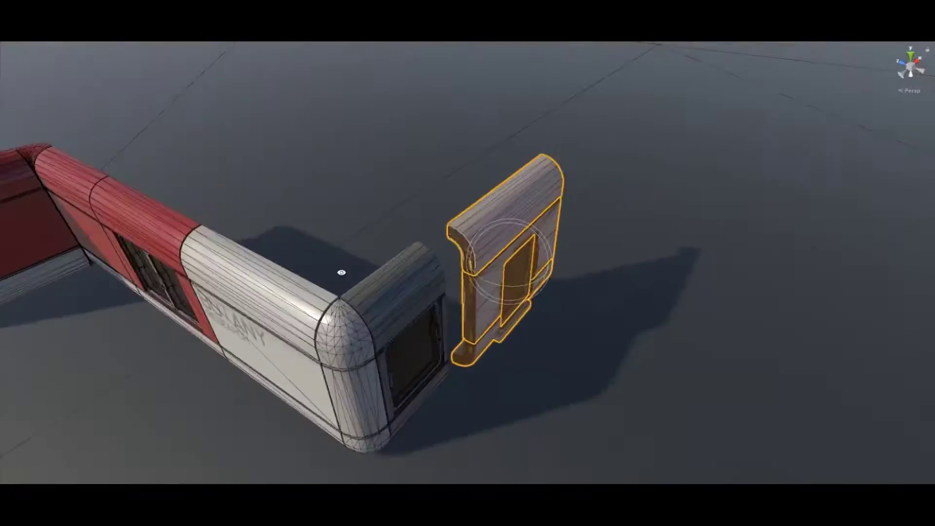
{"action": "left_click_drag", "start_coordinate": [340, 269], "coordinate": [455, 240], "text": "alt"}
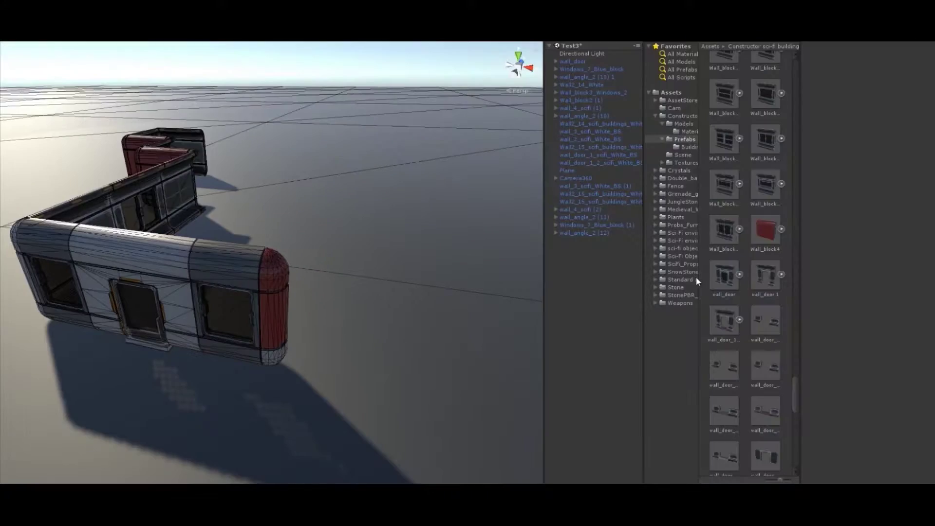
Survey the wall run and browse the red wall block and Wall2_14_White assets.
{"action": "left_click_drag", "start_coordinate": [487, 243], "coordinate": [368, 214], "text": "alt"}
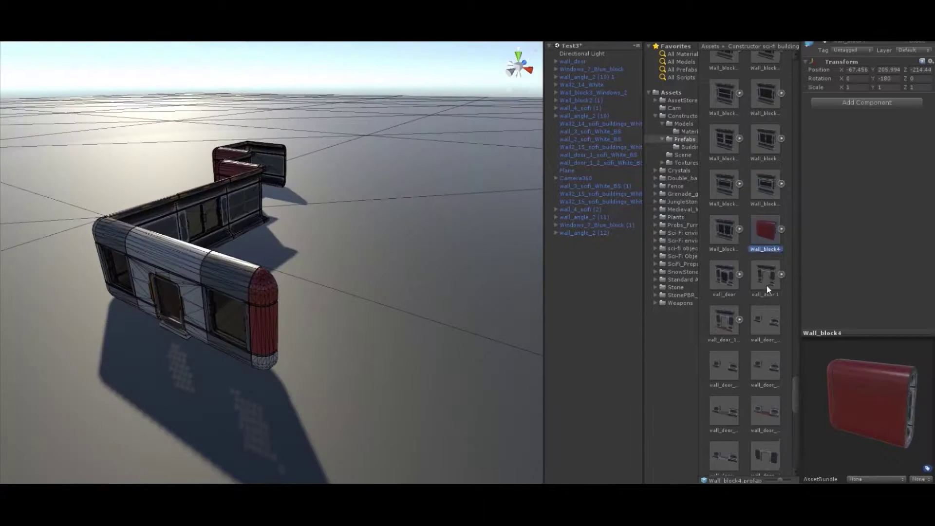
{"action": "left_click", "coordinate": [727, 351]}
{"action": "scroll", "coordinate": [764, 224], "scroll_direction": "up", "scroll_amount": 5}
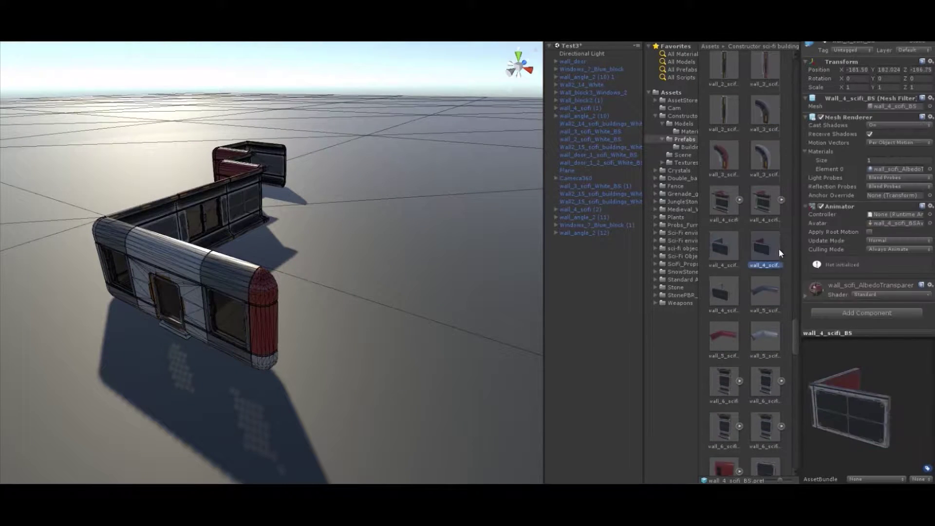
{"action": "scroll", "coordinate": [760, 258], "scroll_direction": "up", "scroll_amount": 8}
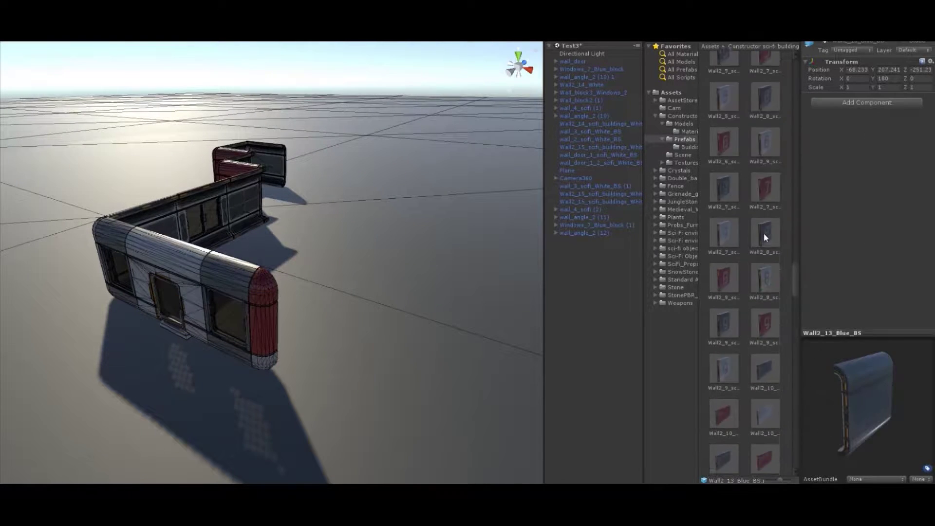
{"action": "scroll", "coordinate": [762, 240], "scroll_direction": "up", "scroll_amount": 2}
{"action": "scroll", "coordinate": [765, 318], "scroll_direction": "down", "scroll_amount": 6}
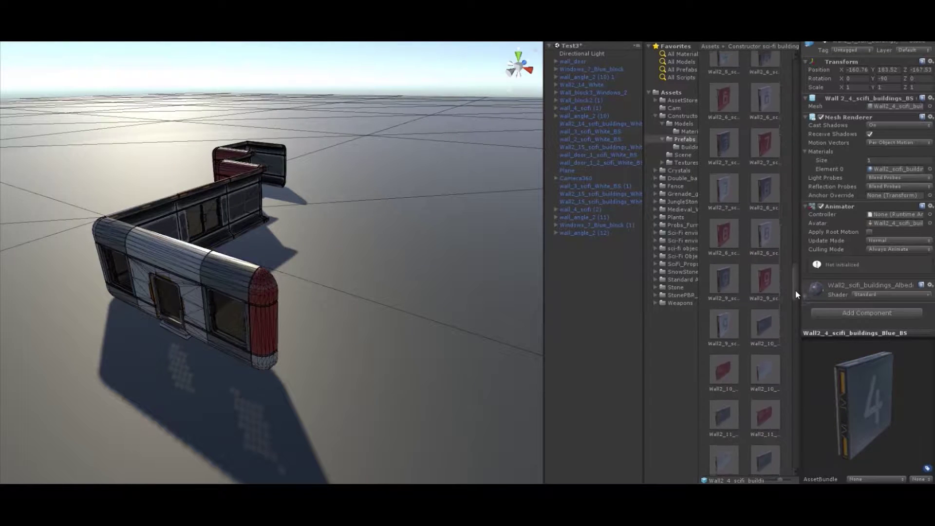
{"action": "scroll", "coordinate": [718, 258], "scroll_direction": "down", "scroll_amount": 3}
{"action": "left_click", "coordinate": [724, 306]}
Place the red rounded Wall_block2 piece beside the wall corner.
{"action": "scroll", "coordinate": [752, 360], "scroll_direction": "down", "scroll_amount": 5}
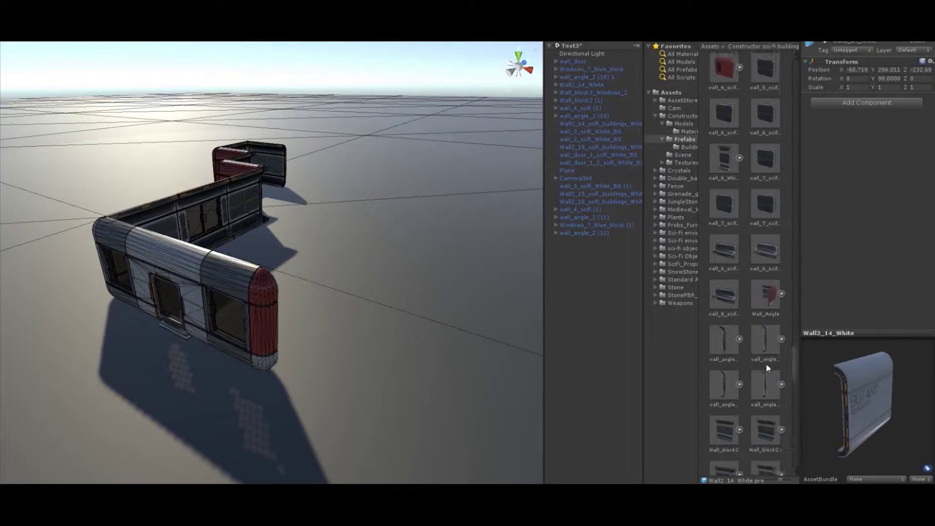
{"action": "left_click", "coordinate": [760, 361]}
{"action": "scroll", "coordinate": [763, 366], "scroll_direction": "down", "scroll_amount": 4}
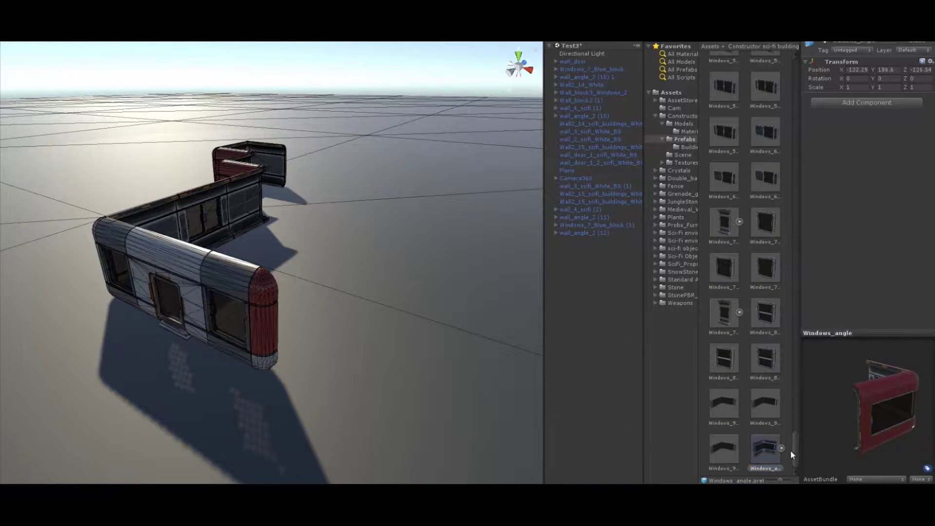
{"action": "left_click_drag", "start_coordinate": [804, 408], "coordinate": [801, 366]}
{"action": "left_click", "coordinate": [765, 392]}
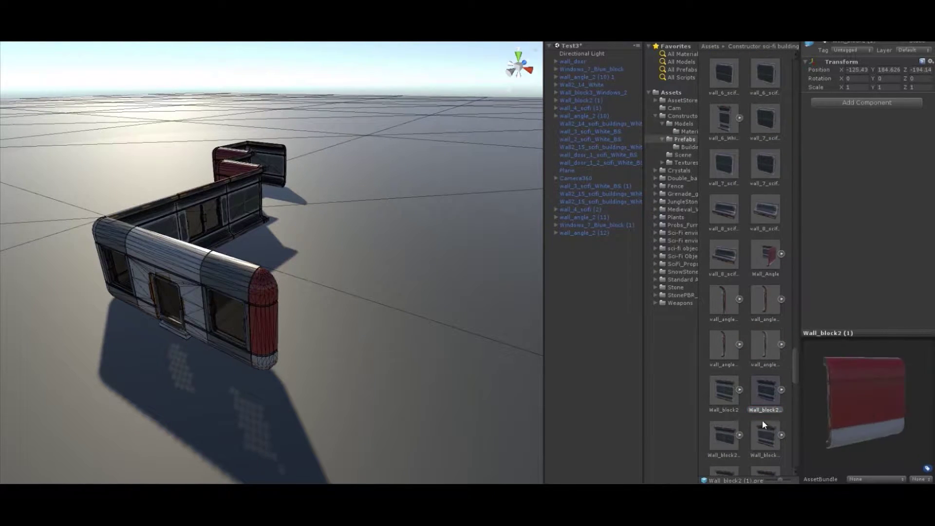
{"action": "left_click_drag", "start_coordinate": [348, 399], "coordinate": [350, 389]}
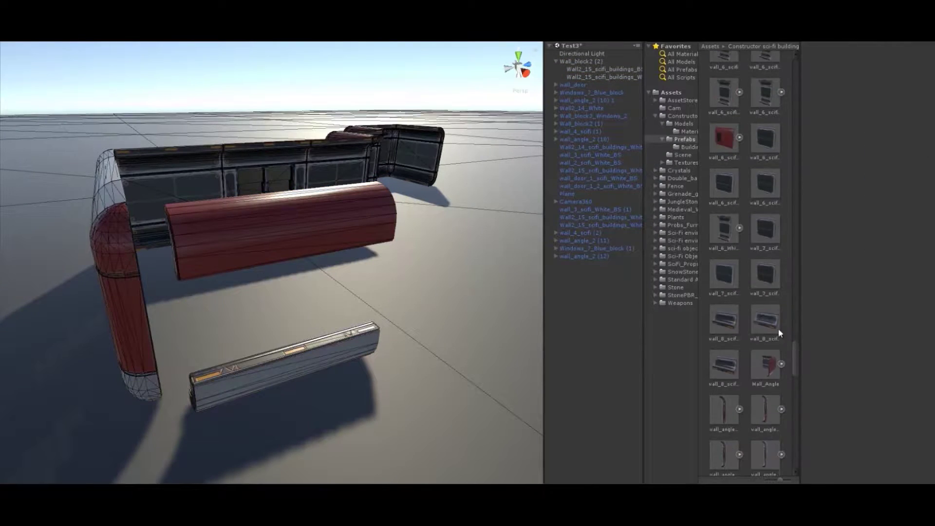
Add a grey door block and another red Wall_block2 block to the front wall.
{"action": "left_click_drag", "start_coordinate": [808, 388], "coordinate": [809, 313]}
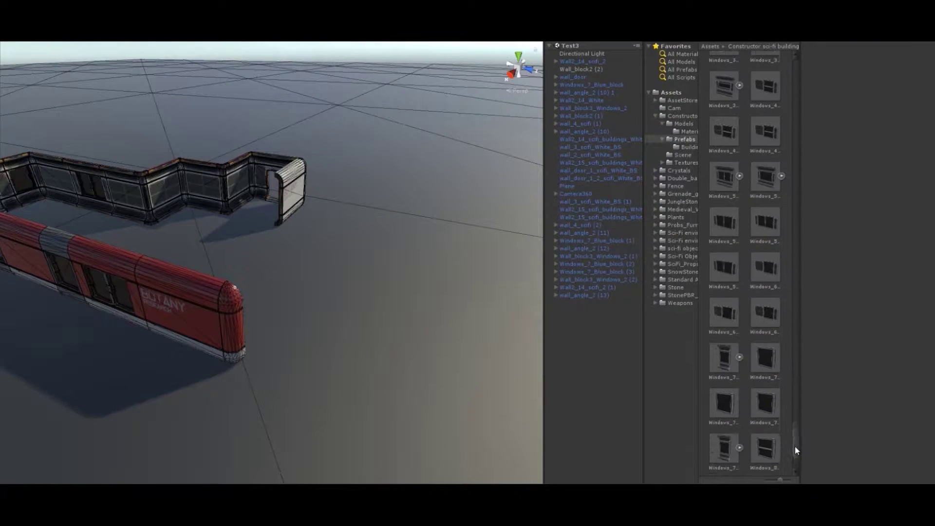
{"action": "scroll", "coordinate": [744, 349], "scroll_direction": "up", "scroll_amount": 5}
{"action": "scroll", "coordinate": [794, 359], "scroll_direction": "up", "scroll_amount": 2}
{"action": "left_click_drag", "start_coordinate": [723, 369], "coordinate": [276, 341]}
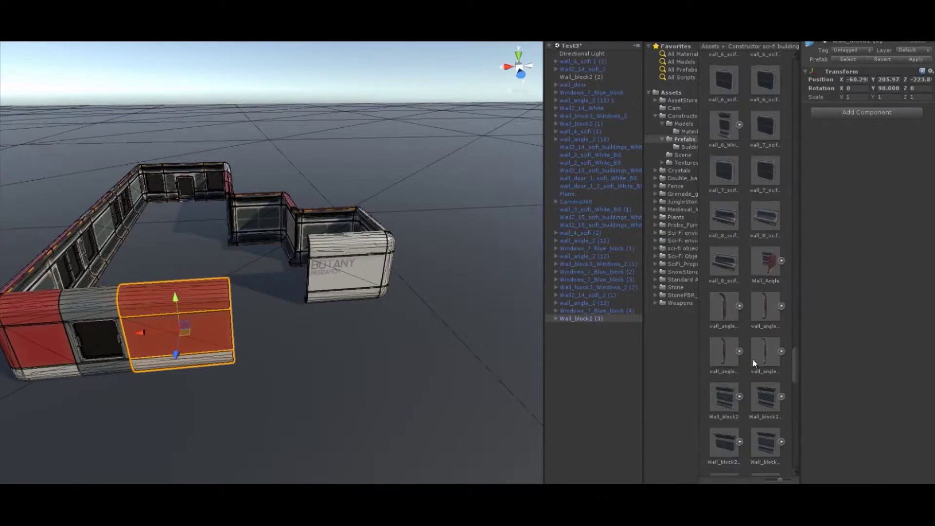
Orbit around the wall layout to inspect the selected wall end from ground level.
{"action": "left_click_drag", "start_coordinate": [357, 237], "coordinate": [366, 204], "text": "alt"}
{"action": "mouse_move", "coordinate": [213, 305]}
{"action": "left_mouse_down", "text": "alt"}
{"action": "mouse_move", "coordinate": [261, 233]}
{"action": "mouse_move", "coordinate": [292, 229]}
{"action": "left_mouse_up", "text": "alt"}
{"action": "scroll", "coordinate": [455, 311], "scroll_direction": "down", "scroll_amount": 5}
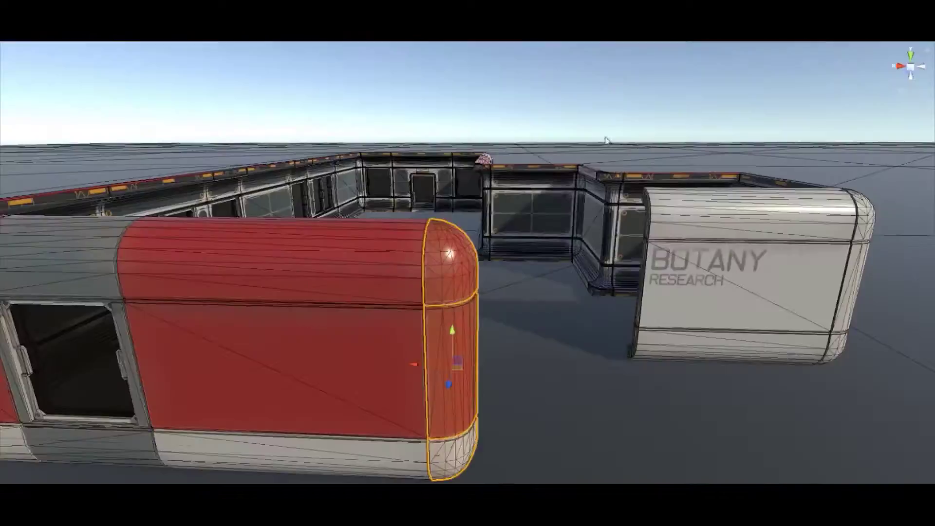
{"action": "scroll", "coordinate": [455, 311], "scroll_direction": "up", "scroll_amount": 3}
{"action": "left_click_drag", "start_coordinate": [455, 316], "coordinate": [533, 279], "text": "alt"}
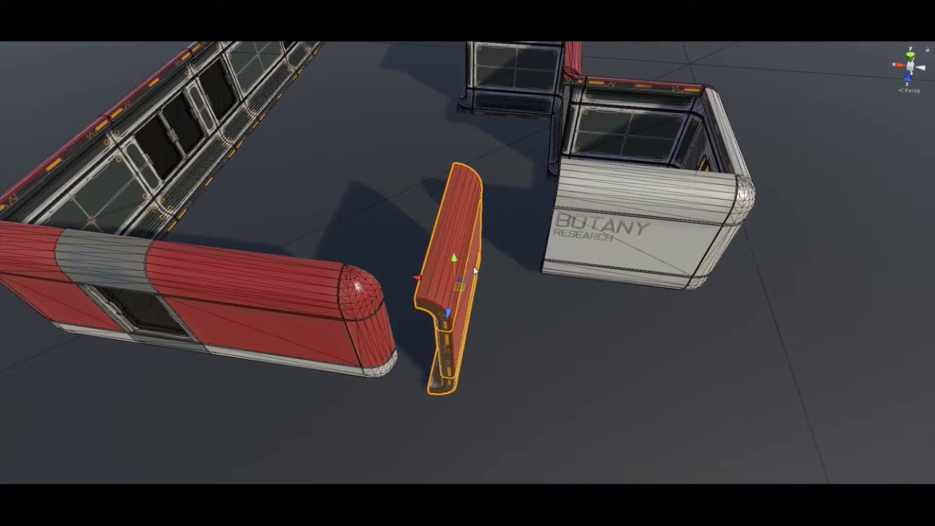
{"action": "left_click_drag", "start_coordinate": [476, 267], "coordinate": [607, 355], "text": "alt"}
{"action": "scroll", "coordinate": [267, 213], "scroll_direction": "up", "scroll_amount": 5}
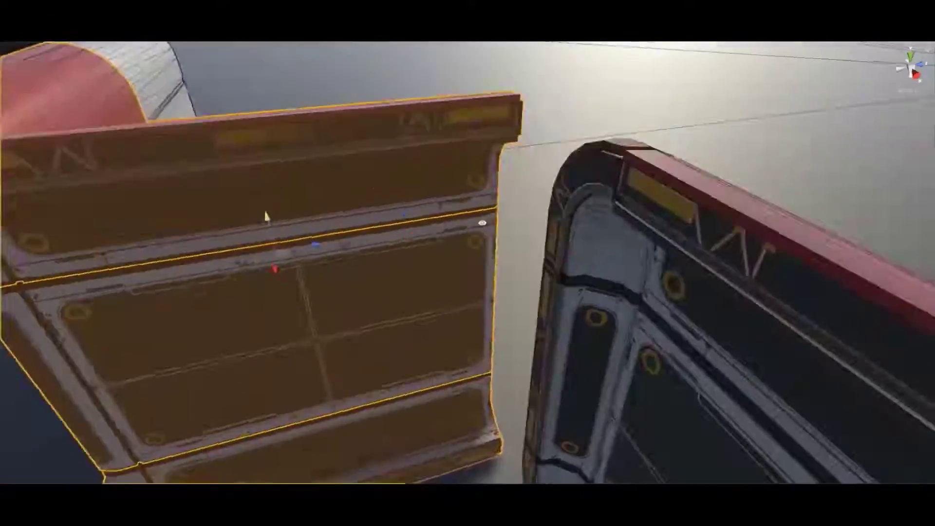
Check where the red wall tops meet, then select and frame the wall piece at the outline's end.
{"action": "middle_click_drag", "start_coordinate": [267, 213], "coordinate": [395, 276]}
{"action": "left_click_drag", "start_coordinate": [396, 276], "coordinate": [302, 168], "text": "alt"}
{"action": "scroll", "coordinate": [457, 248], "scroll_direction": "up", "scroll_amount": 5}
{"action": "left_click_drag", "start_coordinate": [457, 248], "coordinate": [391, 222], "text": "alt"}
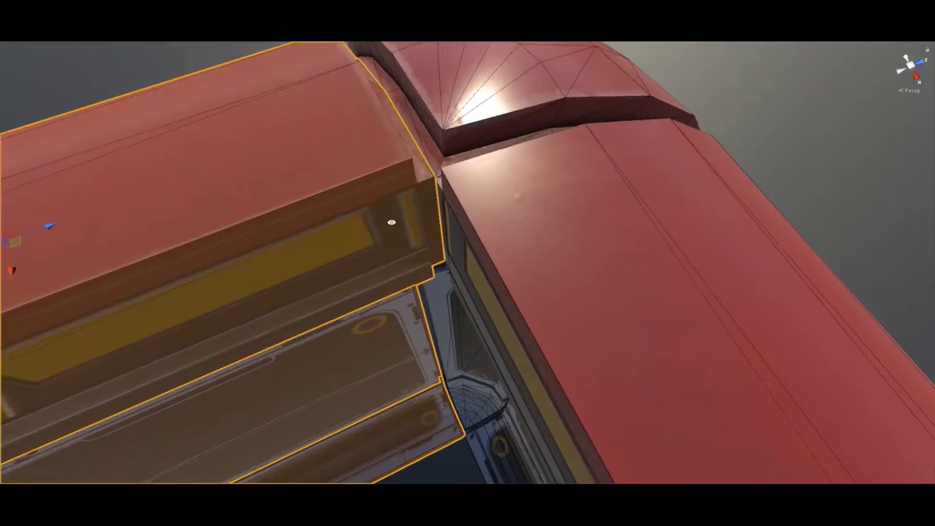
{"action": "scroll", "coordinate": [436, 176], "scroll_direction": "down", "scroll_amount": 10}
{"action": "mouse_move", "coordinate": [292, 192]}
{"action": "left_mouse_down", "text": "alt"}
{"action": "mouse_move", "coordinate": [467, 247]}
{"action": "mouse_move", "coordinate": [741, 227]}
{"action": "left_mouse_up", "text": "alt"}
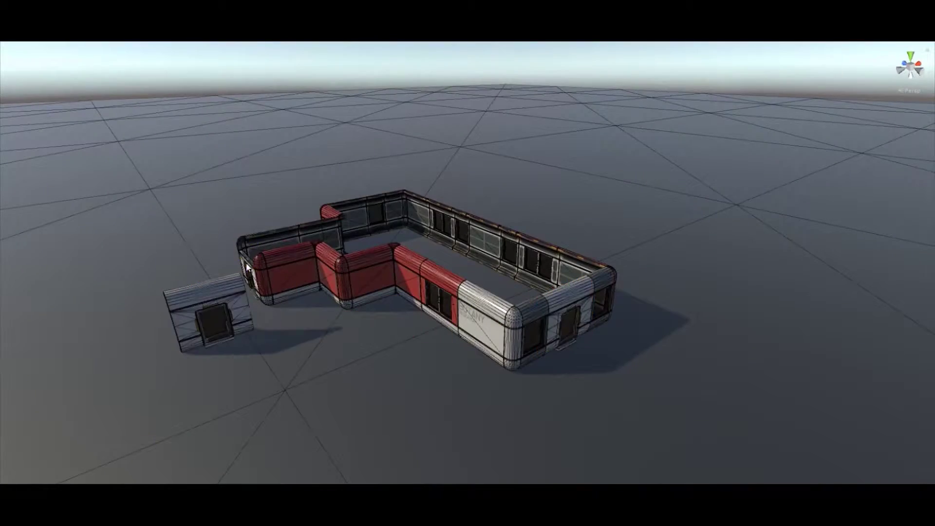
{"action": "left_click", "coordinate": [247, 269]}
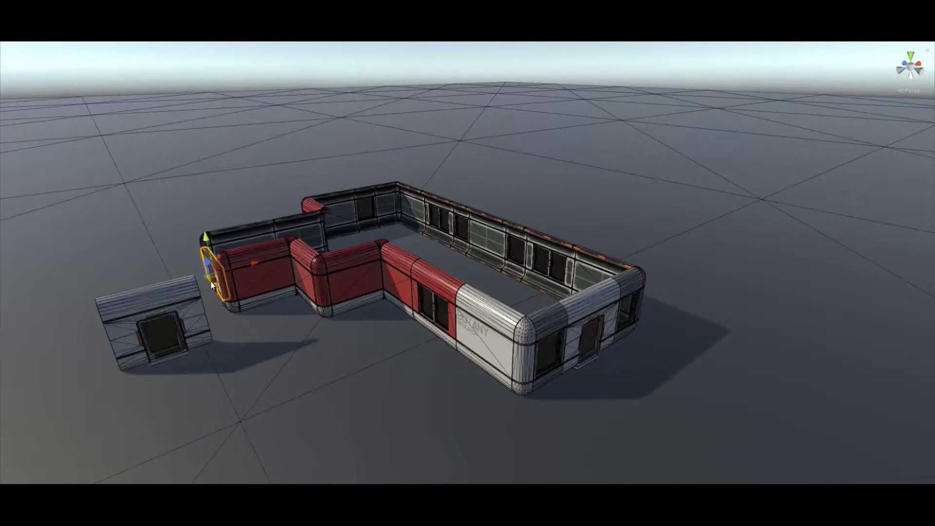
{"action": "key", "text": "f"}
{"action": "left_click_drag", "start_coordinate": [247, 269], "coordinate": [629, 257], "text": "alt"}
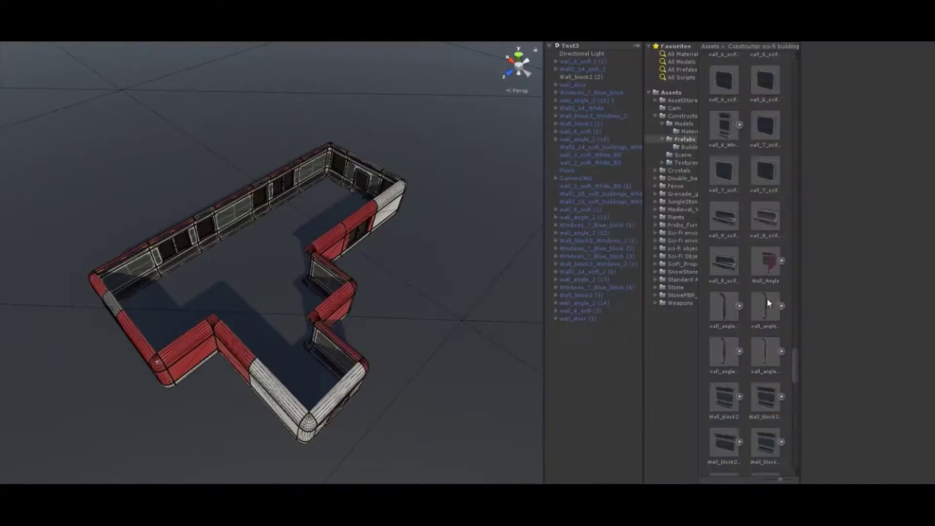
{"action": "scroll", "coordinate": [767, 306], "scroll_direction": "up", "scroll_amount": 10}
{"action": "left_click", "coordinate": [764, 245]}
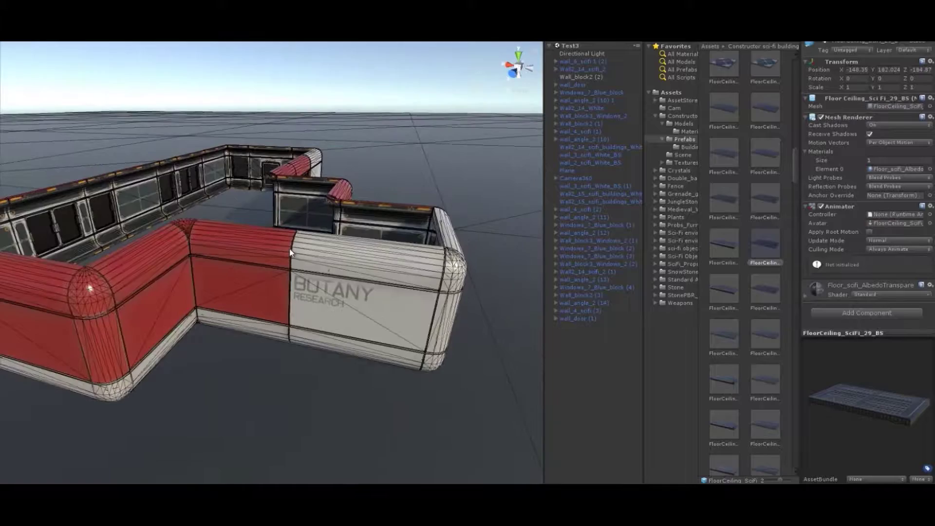
{"action": "left_click_drag", "start_coordinate": [291, 251], "coordinate": [309, 263], "text": "alt"}
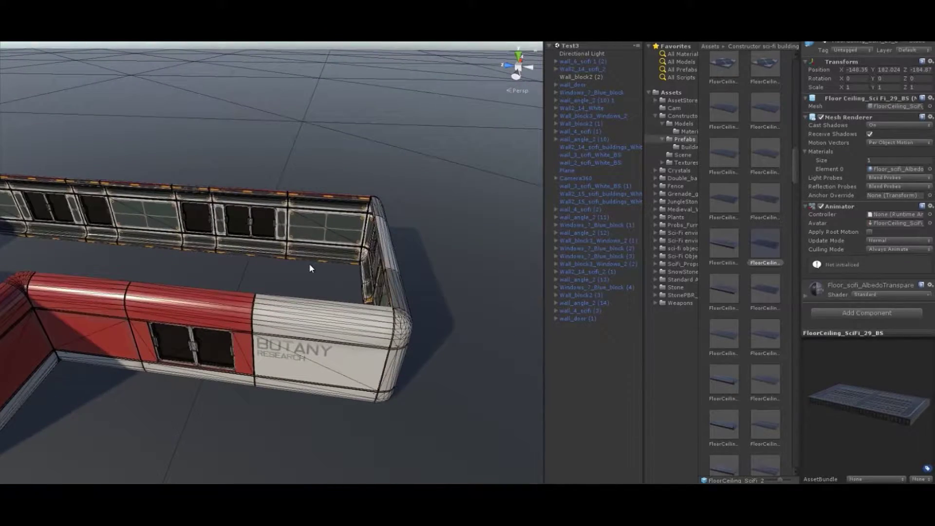
{"action": "scroll", "coordinate": [309, 262], "scroll_direction": "up", "scroll_amount": 2}
{"action": "scroll", "coordinate": [329, 281], "scroll_direction": "down", "scroll_amount": 5}
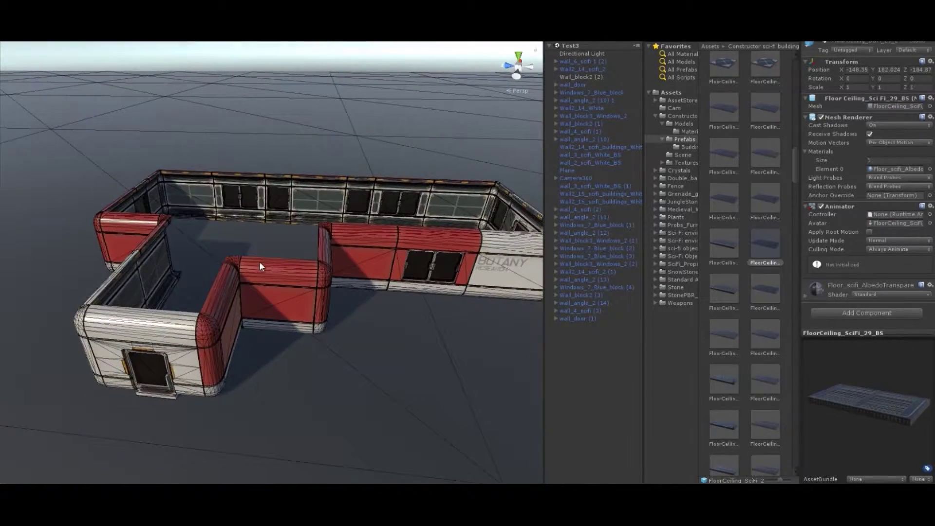
{"action": "left_click_drag", "start_coordinate": [259, 260], "coordinate": [292, 258], "text": "alt"}
{"action": "scroll", "coordinate": [766, 292], "scroll_direction": "down", "scroll_amount": 3}
{"action": "left_click_drag", "start_coordinate": [792, 197], "coordinate": [794, 394]}
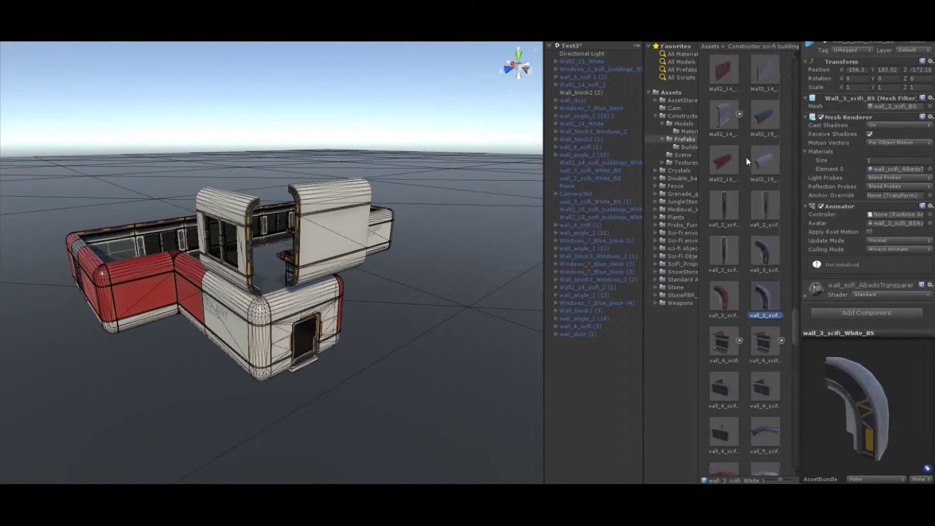
Overlook the wall layout and set the Scene view draw mode to Shaded.
{"action": "scroll", "coordinate": [749, 162], "scroll_direction": "up", "scroll_amount": 5}
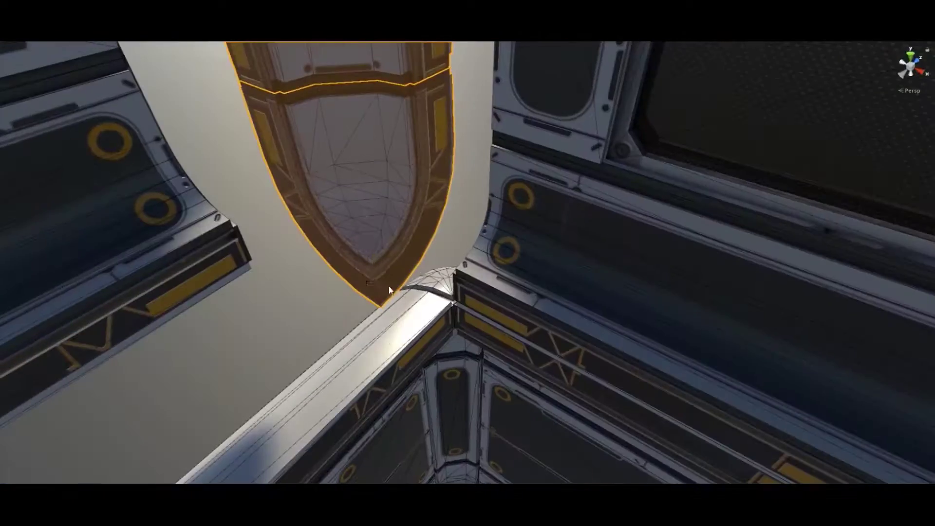
{"action": "left_click_drag", "start_coordinate": [390, 291], "coordinate": [481, 341], "text": "alt"}
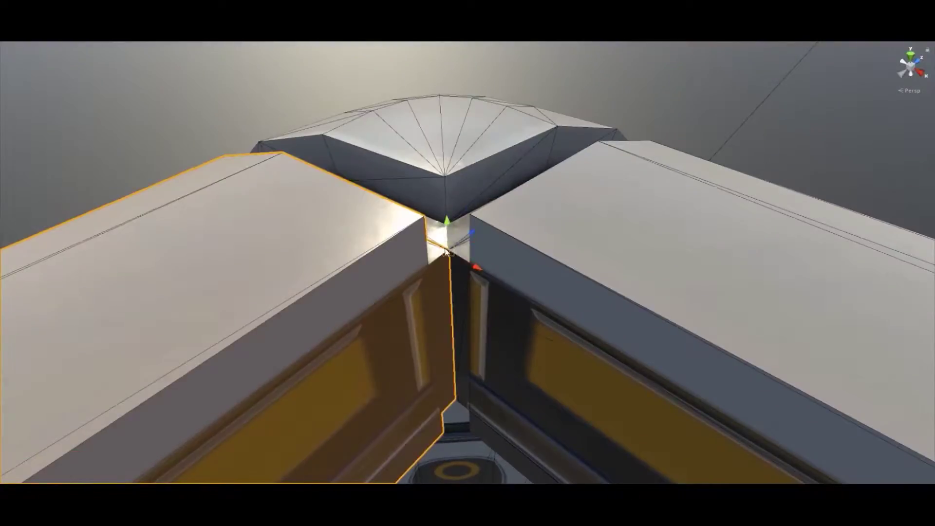
{"action": "mouse_move", "coordinate": [481, 341]}
{"action": "left_mouse_down", "text": "alt"}
{"action": "mouse_move", "coordinate": [532, 166]}
{"action": "mouse_move", "coordinate": [539, 230]}
{"action": "left_mouse_up", "text": "alt"}
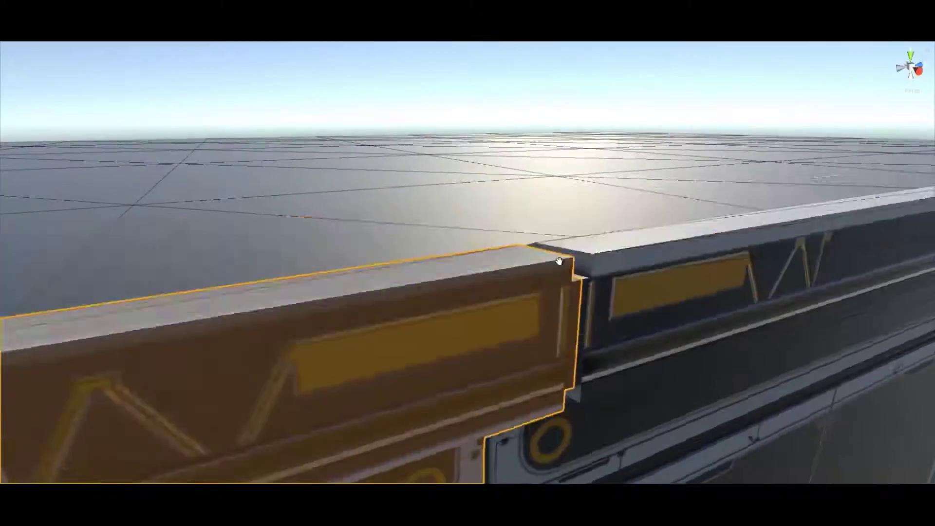
{"action": "left_click", "coordinate": [23, 45]}
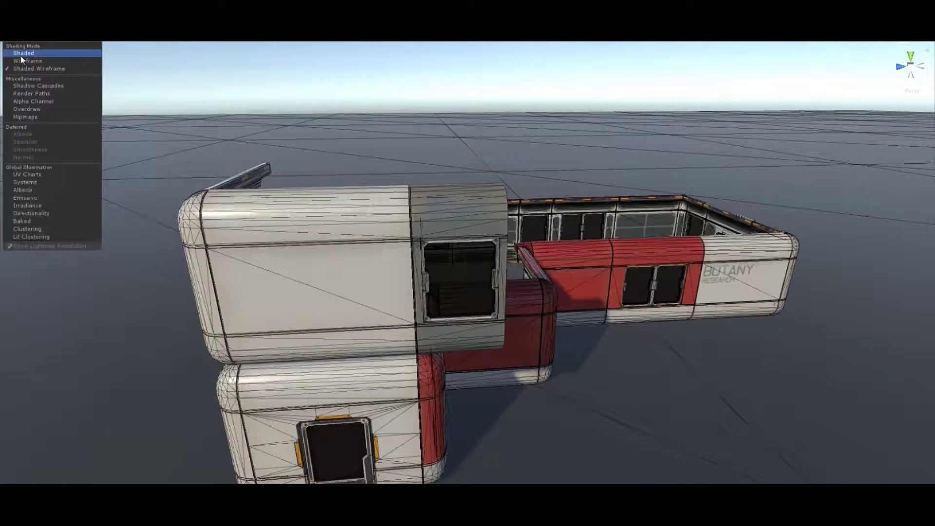
{"action": "left_click", "coordinate": [22, 53]}
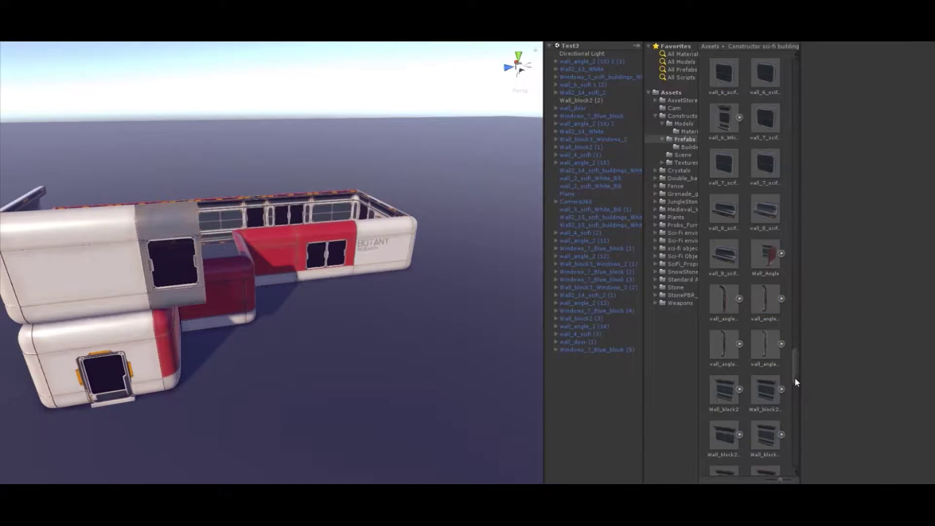
{"action": "left_click_drag", "start_coordinate": [794, 346], "coordinate": [794, 330]}
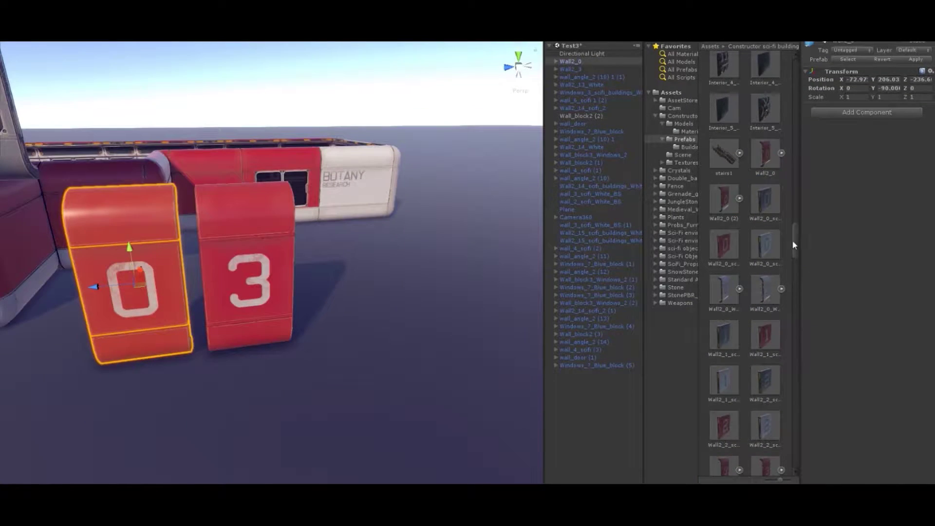
Add a wall panel to the upper storey, browsing wall_8_scifi, wall_6_scifi and Wall2_9 prefabs.
{"action": "scroll", "coordinate": [769, 370], "scroll_direction": "up", "scroll_amount": 5}
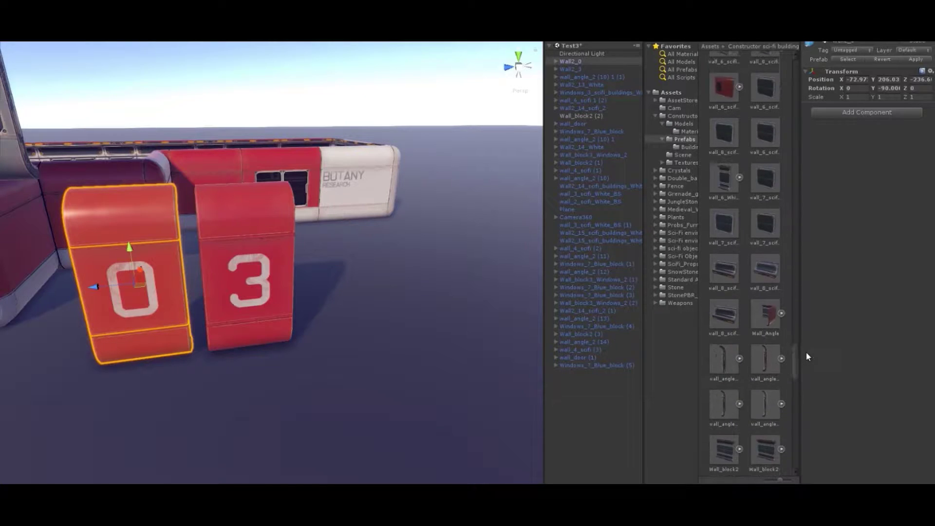
{"action": "left_click", "coordinate": [724, 375]}
{"action": "left_click_drag", "start_coordinate": [414, 344], "coordinate": [411, 341]}
{"action": "scroll", "coordinate": [800, 352], "scroll_direction": "up", "scroll_amount": 3}
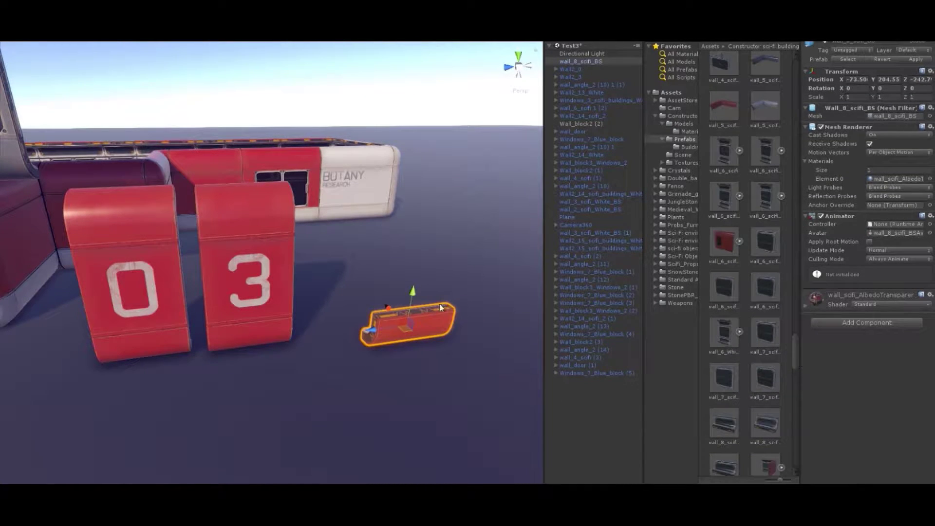
{"action": "left_click", "coordinate": [847, 59]}
{"action": "left_click_drag", "start_coordinate": [724, 263], "coordinate": [557, 327]}
{"action": "scroll", "coordinate": [783, 311], "scroll_direction": "up", "scroll_amount": 5}
{"action": "left_click", "coordinate": [724, 328]}
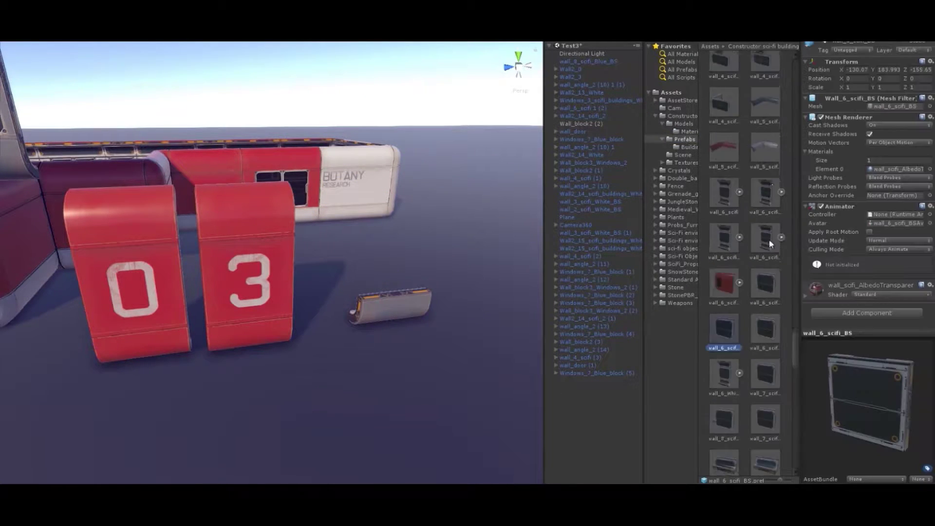
{"action": "left_click", "coordinate": [777, 303]}
{"action": "scroll", "coordinate": [776, 288], "scroll_direction": "down", "scroll_amount": 3}
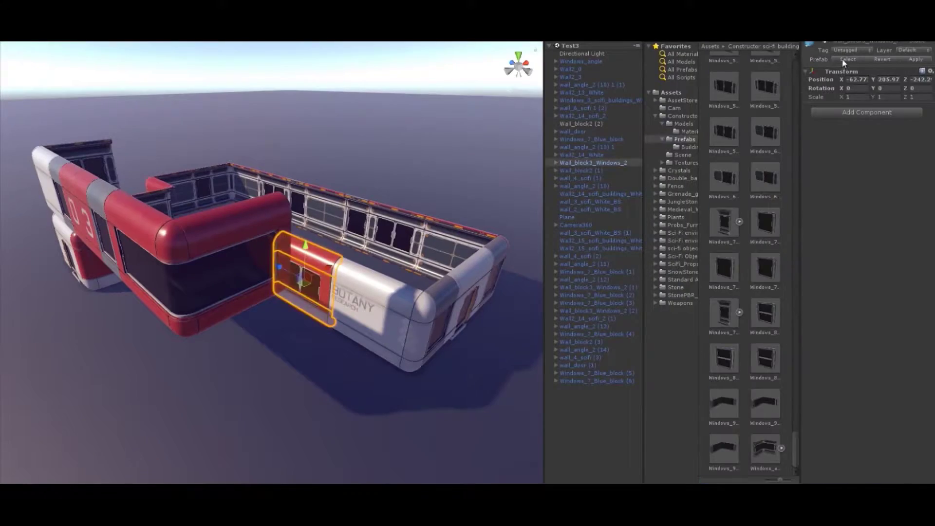
Pick the Wall_block3 windowed block and look over the whole building.
{"action": "left_click", "coordinate": [768, 156]}
{"action": "scroll", "coordinate": [771, 158], "scroll_direction": "up", "scroll_amount": 3}
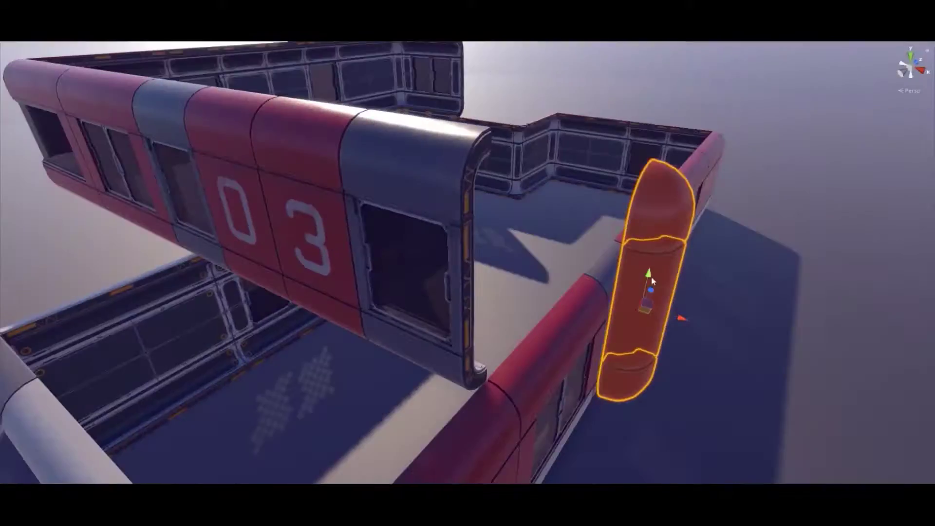
{"action": "mouse_move", "coordinate": [344, 392]}
{"action": "right_mouse_down"}
{"action": "mouse_move", "coordinate": [504, 247]}
{"action": "mouse_move", "coordinate": [364, 248]}
{"action": "right_mouse_up"}
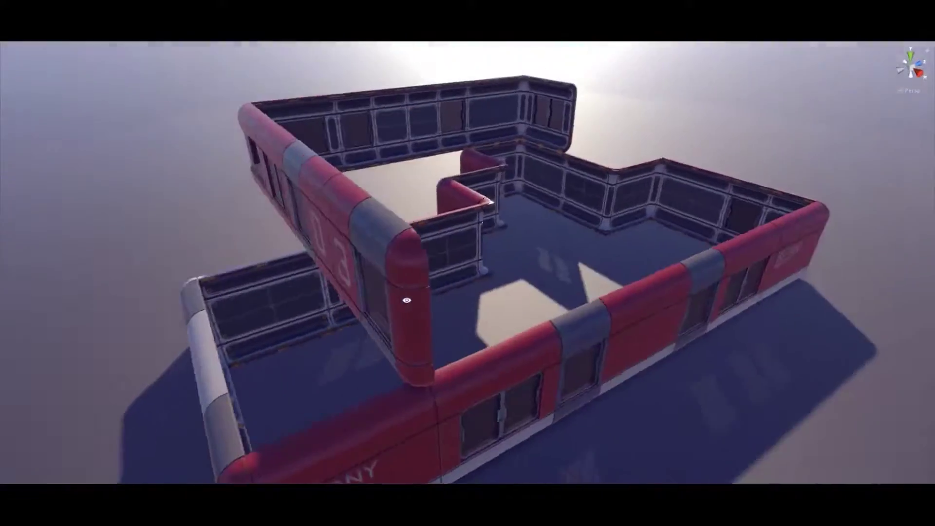
{"action": "right_click_drag", "start_coordinate": [364, 249], "coordinate": [405, 292]}
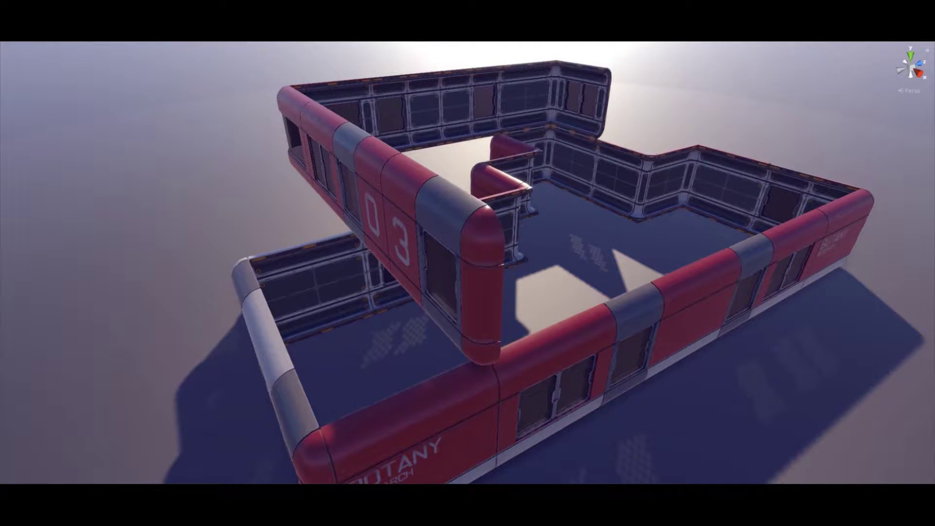
Frame the wall module beside the 03 panels, check its corner joint, then select the next piece.
{"action": "left_click", "coordinate": [462, 224]}
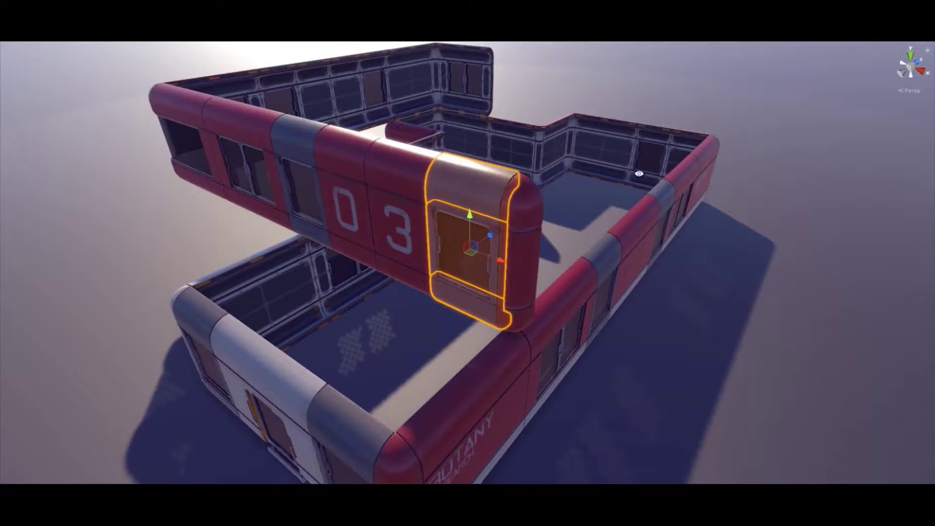
{"action": "right_click_drag", "start_coordinate": [463, 224], "coordinate": [461, 229]}
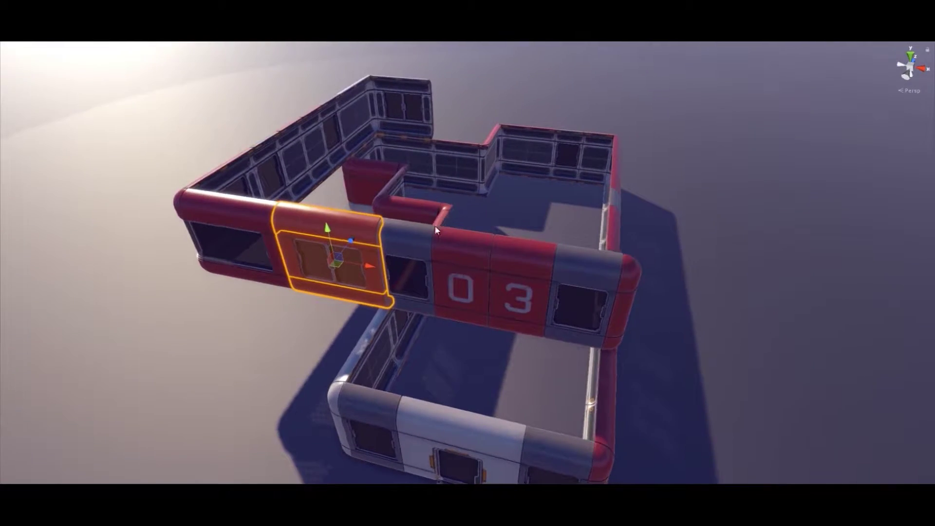
{"action": "key", "text": "f"}
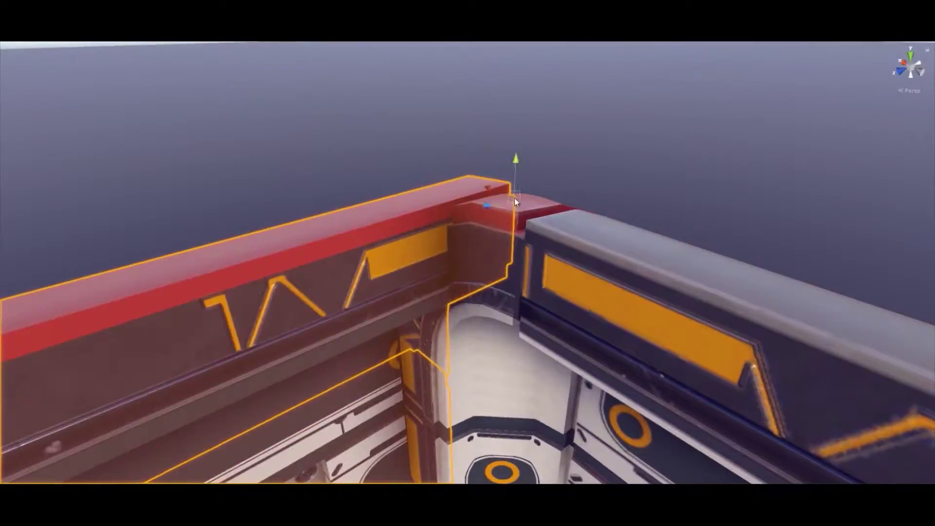
{"action": "left_click_drag", "start_coordinate": [515, 201], "coordinate": [485, 275], "text": "alt"}
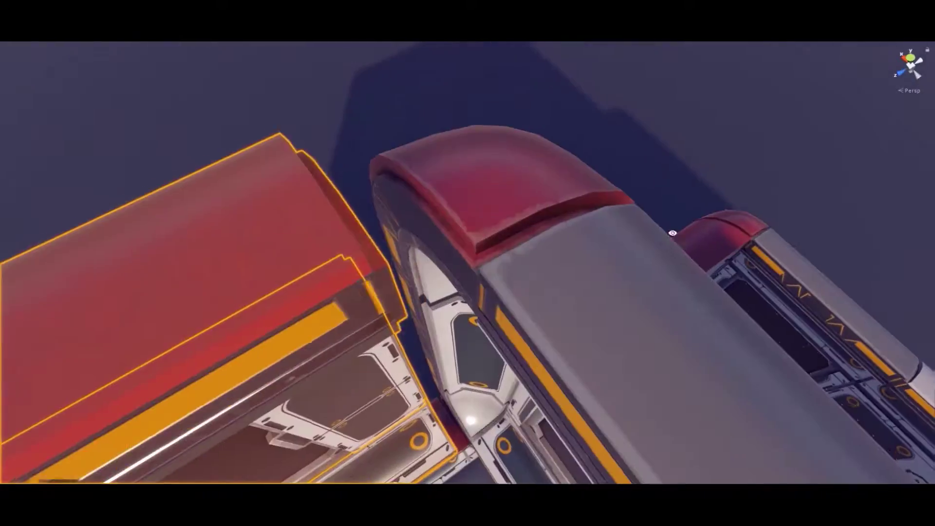
{"action": "scroll", "coordinate": [559, 303], "scroll_direction": "down", "scroll_amount": 10}
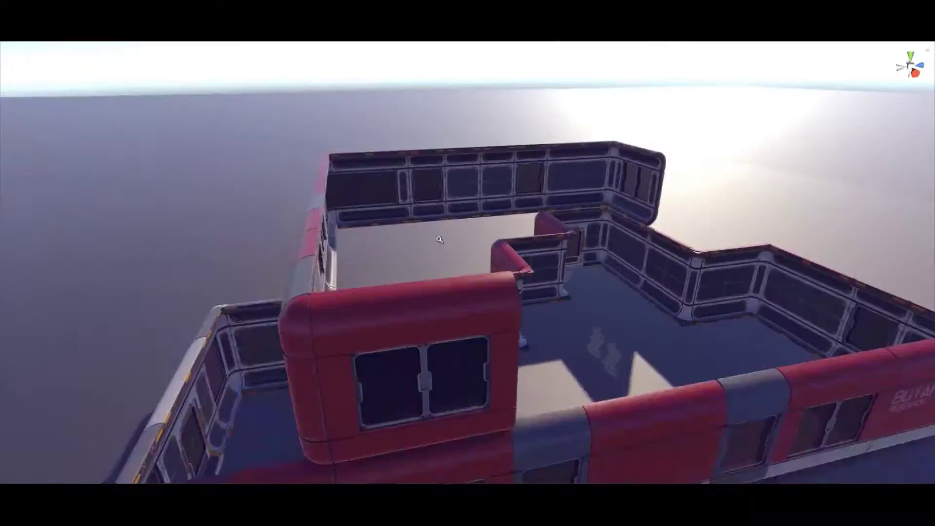
{"action": "left_click", "coordinate": [478, 335]}
{"action": "key", "text": "f"}
{"action": "left_click_drag", "start_coordinate": [478, 334], "coordinate": [683, 286], "text": "alt"}
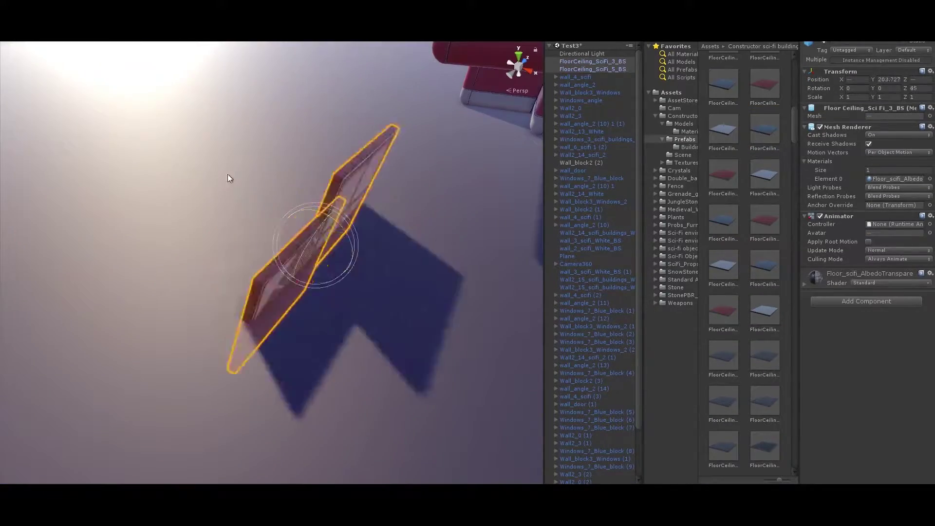
Snap the hex-vent floor tile flush against the wall and check its corner fit.
{"action": "scroll", "coordinate": [275, 243], "scroll_direction": "up", "scroll_amount": 5}
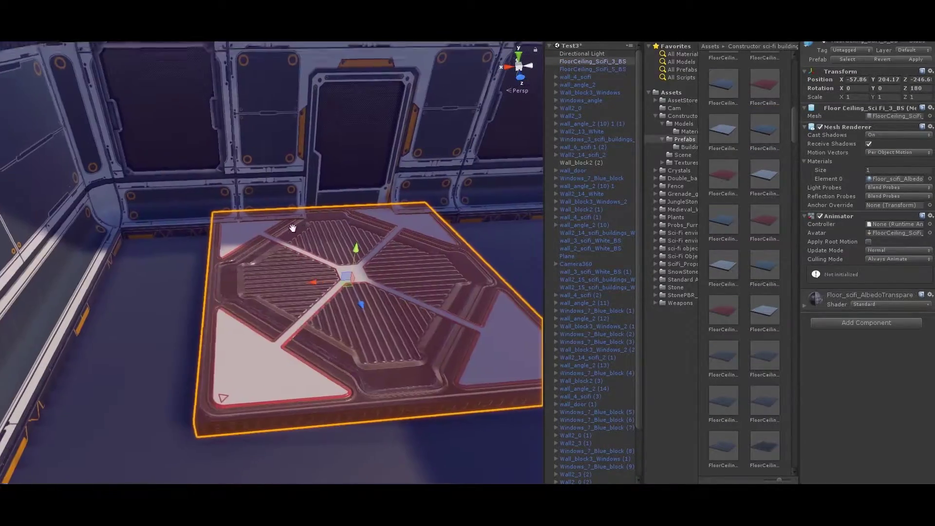
{"action": "left_click_drag", "start_coordinate": [454, 351], "coordinate": [312, 242]}
{"action": "key", "text": "shift+space"}
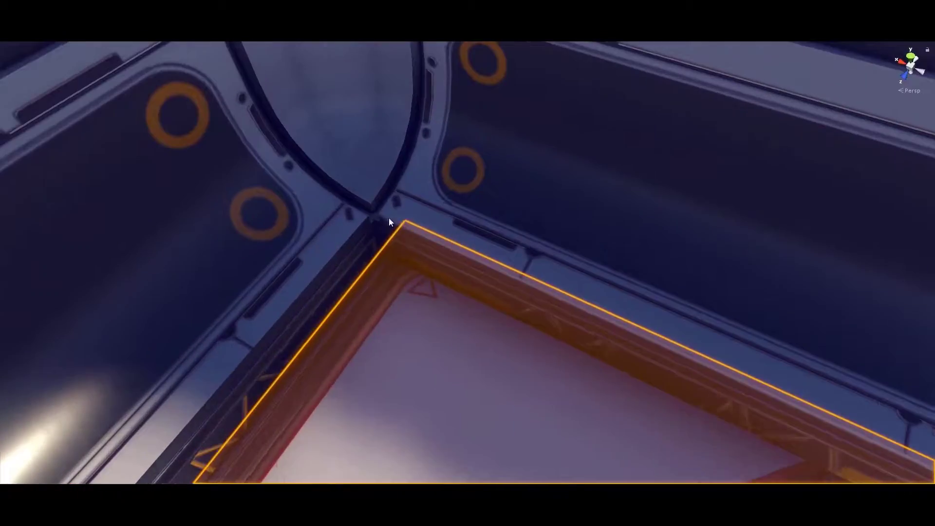
{"action": "middle_click_drag", "start_coordinate": [452, 233], "coordinate": [439, 145]}
{"action": "left_click_drag", "start_coordinate": [393, 156], "coordinate": [500, 245], "text": "alt"}
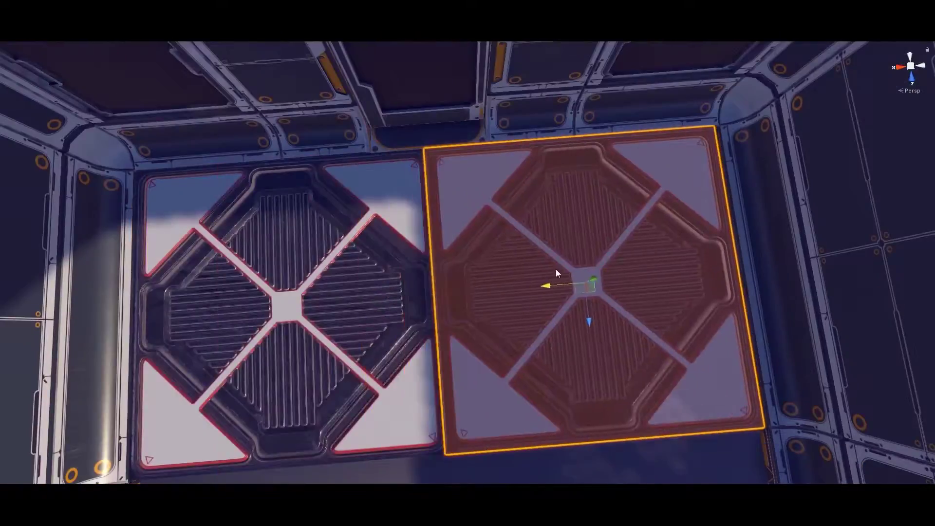
Place a four-panel floor plate beside the hex tiles.
{"action": "left_click_drag", "start_coordinate": [500, 244], "coordinate": [353, 244], "text": "alt"}
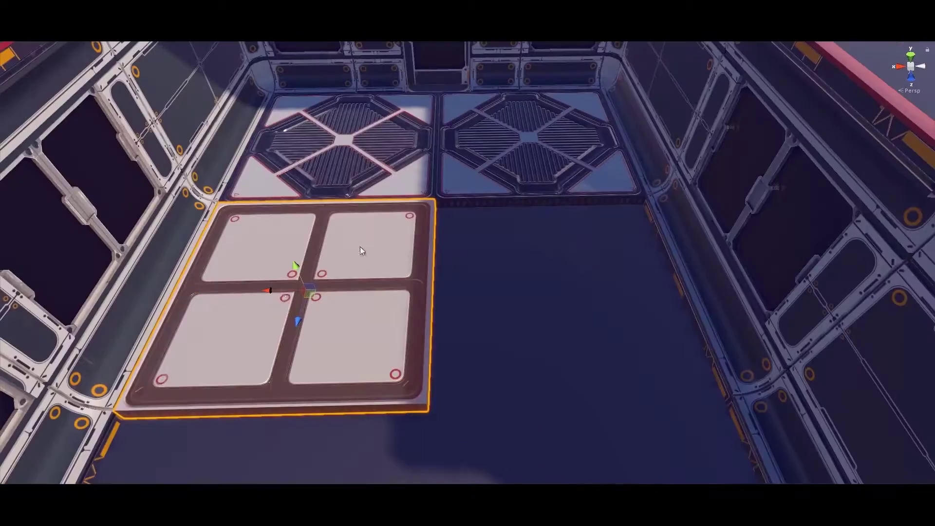
{"action": "mouse_move", "coordinate": [433, 406]}
{"action": "left_mouse_down", "text": "alt"}
{"action": "mouse_move", "coordinate": [406, 246]}
{"action": "mouse_move", "coordinate": [378, 202]}
{"action": "mouse_move", "coordinate": [604, 261]}
{"action": "mouse_move", "coordinate": [400, 264]}
{"action": "left_mouse_up", "text": "alt"}
{"action": "scroll", "coordinate": [399, 264], "scroll_direction": "up", "scroll_amount": 5}
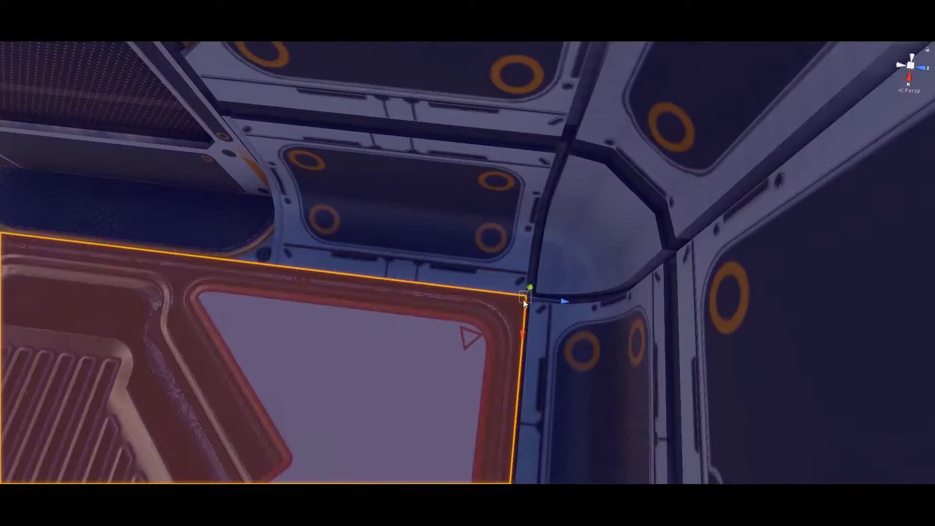
{"action": "mouse_move", "coordinate": [511, 236]}
{"action": "left_mouse_down", "text": "alt"}
{"action": "mouse_move", "coordinate": [517, 89]}
{"action": "mouse_move", "coordinate": [480, 185]}
{"action": "left_mouse_up", "text": "alt"}
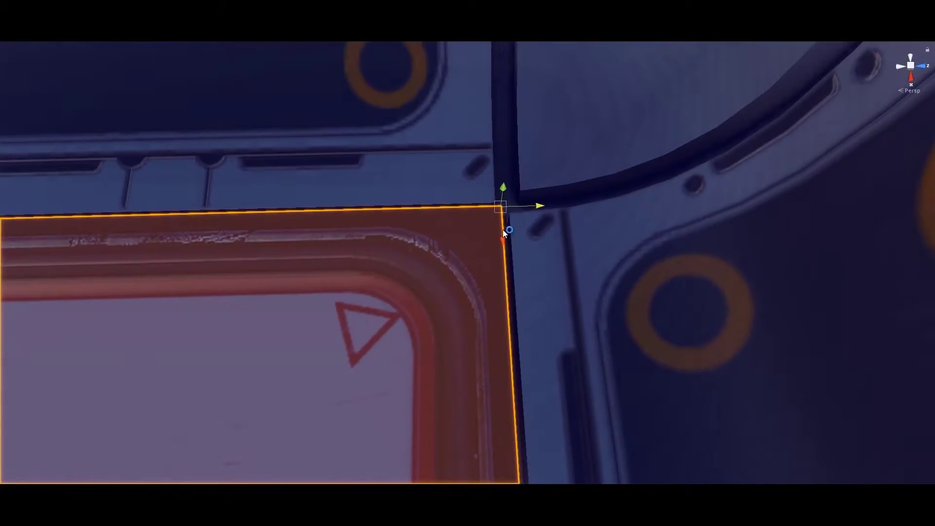
Inspect the four-panel plate's edges and corners from several angles to confirm it sits edge to edge.
{"action": "mouse_move", "coordinate": [203, 236]}
{"action": "left_mouse_down", "text": "alt"}
{"action": "mouse_move", "coordinate": [498, 332]}
{"action": "mouse_move", "coordinate": [296, 275]}
{"action": "left_mouse_up", "text": "alt"}
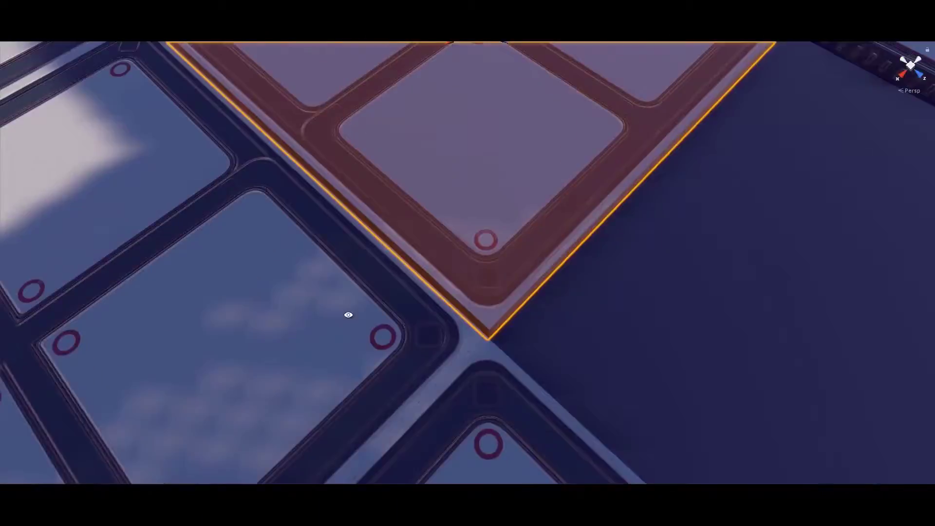
{"action": "left_click_drag", "start_coordinate": [495, 312], "coordinate": [542, 204], "text": "alt"}
{"action": "scroll", "coordinate": [542, 205], "scroll_direction": "up", "scroll_amount": 5}
{"action": "middle_click_drag", "start_coordinate": [542, 204], "coordinate": [434, 239]}
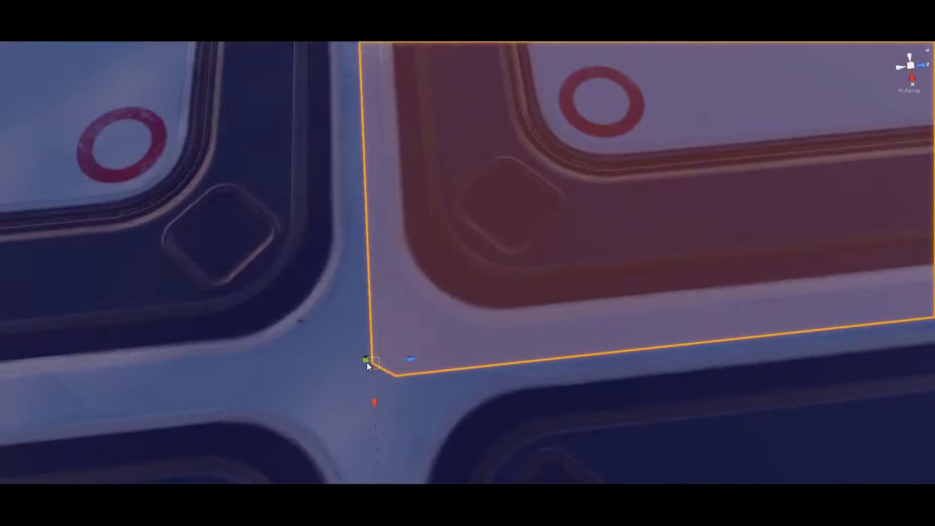
{"action": "scroll", "coordinate": [367, 362], "scroll_direction": "down", "scroll_amount": 10}
{"action": "mouse_move", "coordinate": [451, 240]}
{"action": "left_mouse_down", "text": "alt"}
{"action": "mouse_move", "coordinate": [648, 217]}
{"action": "mouse_move", "coordinate": [413, 245]}
{"action": "left_mouse_up", "text": "alt"}
{"action": "scroll", "coordinate": [653, 221], "scroll_direction": "up", "scroll_amount": 5}
{"action": "left_click_drag", "start_coordinate": [595, 258], "coordinate": [510, 313], "text": "alt"}
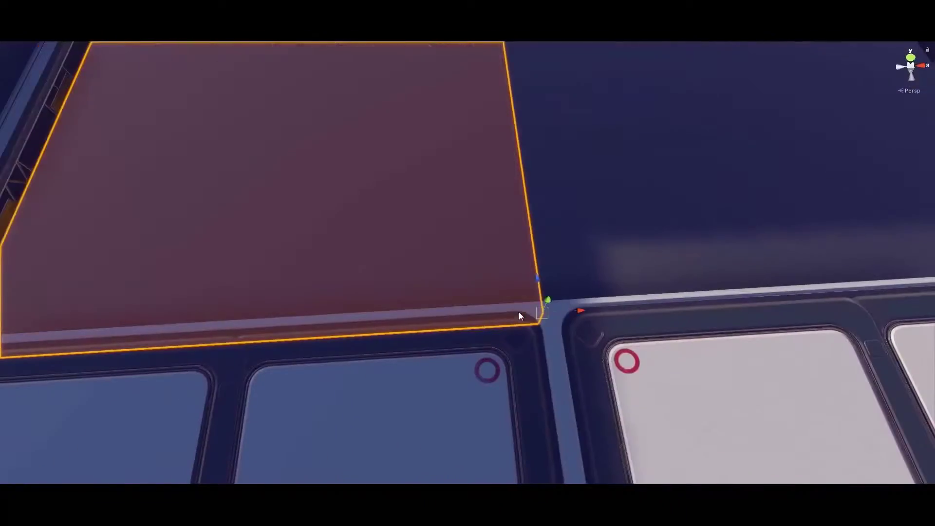
{"action": "scroll", "coordinate": [510, 313], "scroll_direction": "down", "scroll_amount": 5}
{"action": "left_click_drag", "start_coordinate": [505, 282], "coordinate": [699, 150], "text": "alt"}
{"action": "scroll", "coordinate": [494, 212], "scroll_direction": "up", "scroll_amount": 5}
{"action": "scroll", "coordinate": [495, 212], "scroll_direction": "down", "scroll_amount": 10}
{"action": "mouse_move", "coordinate": [494, 212]}
{"action": "left_mouse_down", "text": "alt"}
{"action": "mouse_move", "coordinate": [647, 287]}
{"action": "mouse_move", "coordinate": [469, 279]}
{"action": "left_mouse_up", "text": "alt"}
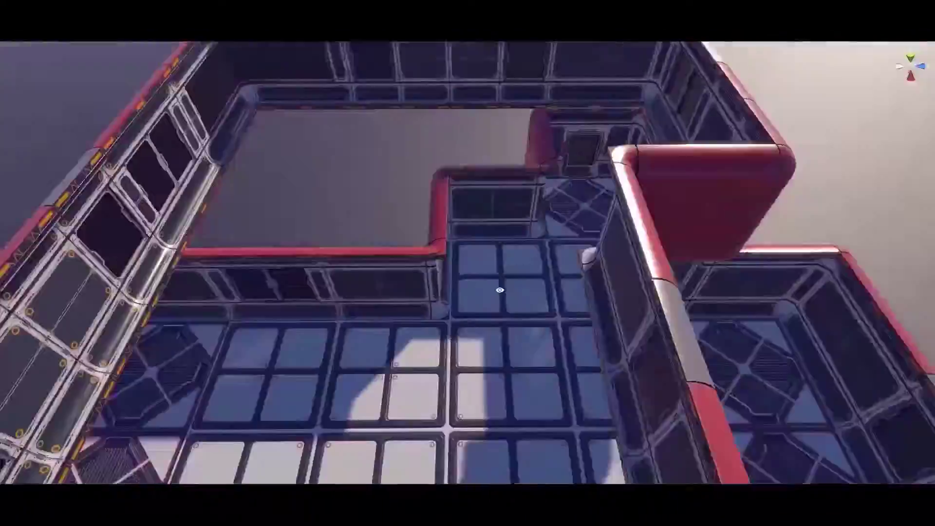
Fit four-panel plates into the room's centre and corner, checking alignment from above and below.
{"action": "key", "text": "f"}
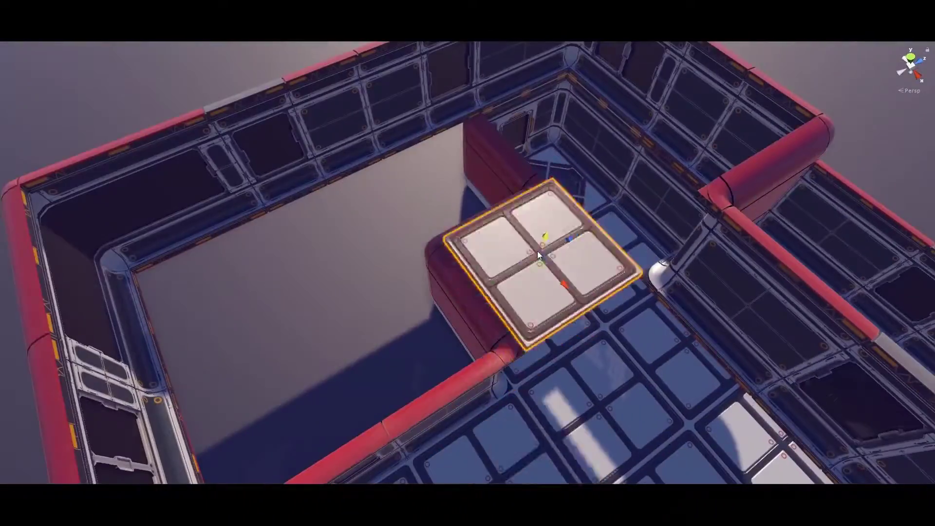
{"action": "left_click_drag", "start_coordinate": [538, 247], "coordinate": [451, 169], "text": "alt"}
{"action": "left_click_drag", "start_coordinate": [603, 309], "coordinate": [648, 422], "text": "alt"}
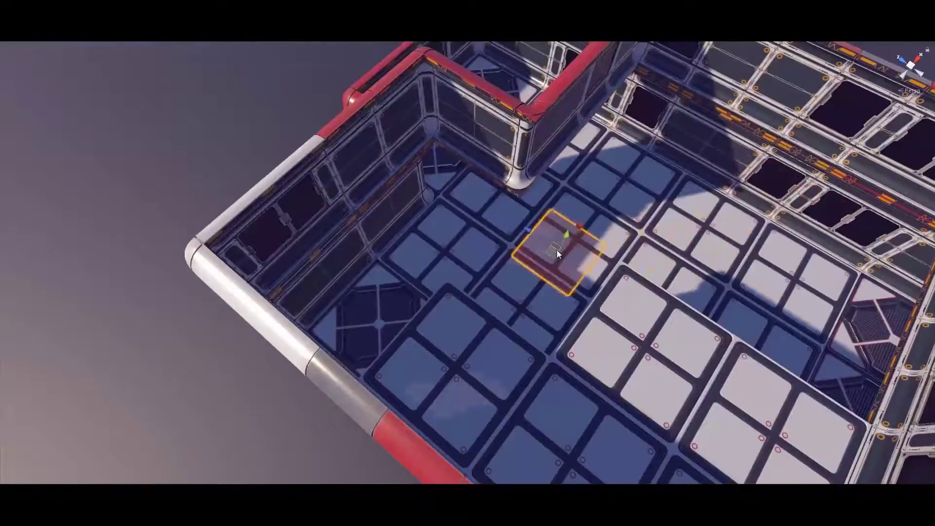
{"action": "left_click_drag", "start_coordinate": [557, 253], "coordinate": [240, 211], "text": "alt"}
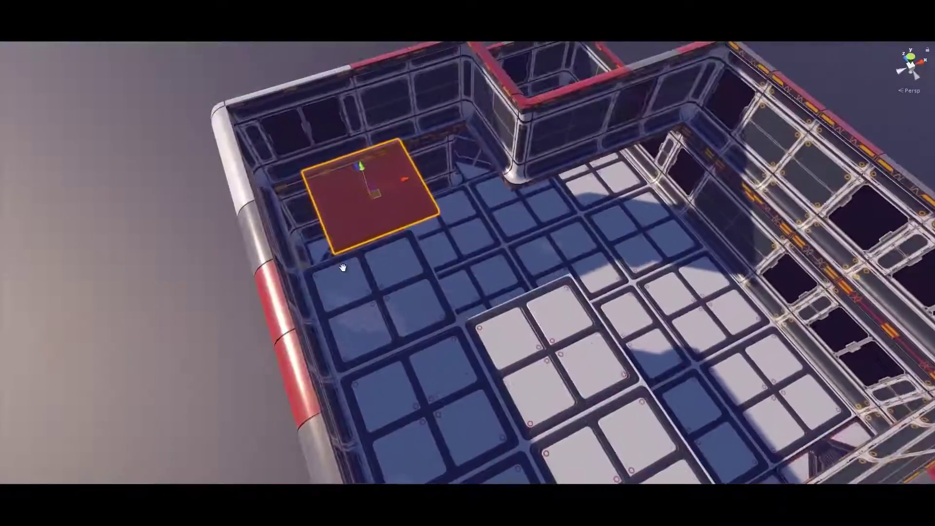
{"action": "key", "text": "f"}
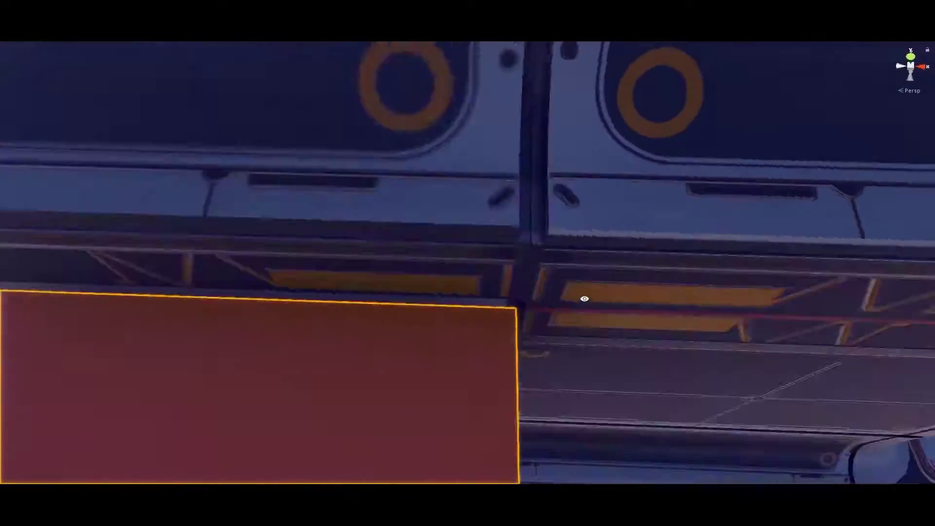
{"action": "left_click_drag", "start_coordinate": [230, 216], "coordinate": [734, 291], "text": "alt"}
{"action": "mouse_move", "coordinate": [608, 399]}
{"action": "left_mouse_down", "text": "alt"}
{"action": "mouse_move", "coordinate": [448, 306]}
{"action": "mouse_move", "coordinate": [459, 318]}
{"action": "mouse_move", "coordinate": [638, 262]}
{"action": "mouse_move", "coordinate": [402, 313]}
{"action": "left_mouse_up", "text": "alt"}
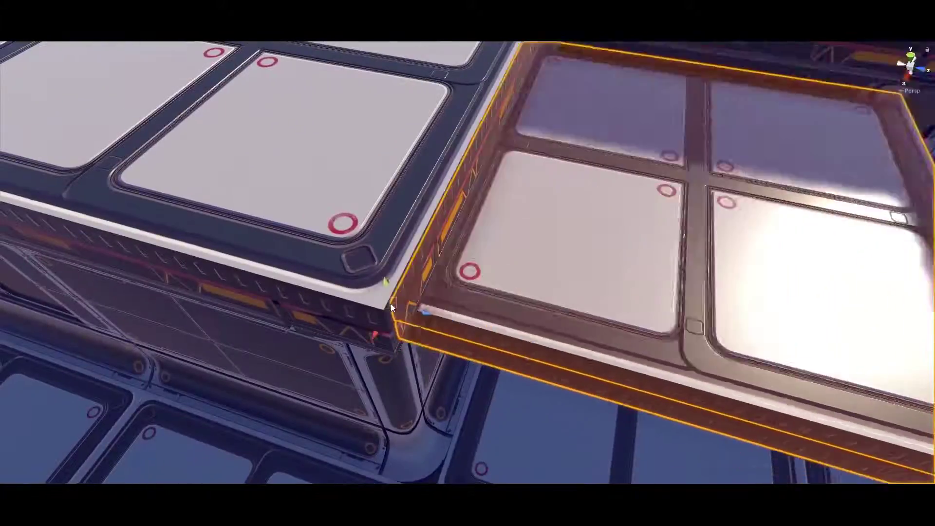
{"action": "scroll", "coordinate": [419, 322], "scroll_direction": "down", "scroll_amount": 5}
{"action": "left_click_drag", "start_coordinate": [419, 323], "coordinate": [588, 256], "text": "alt"}
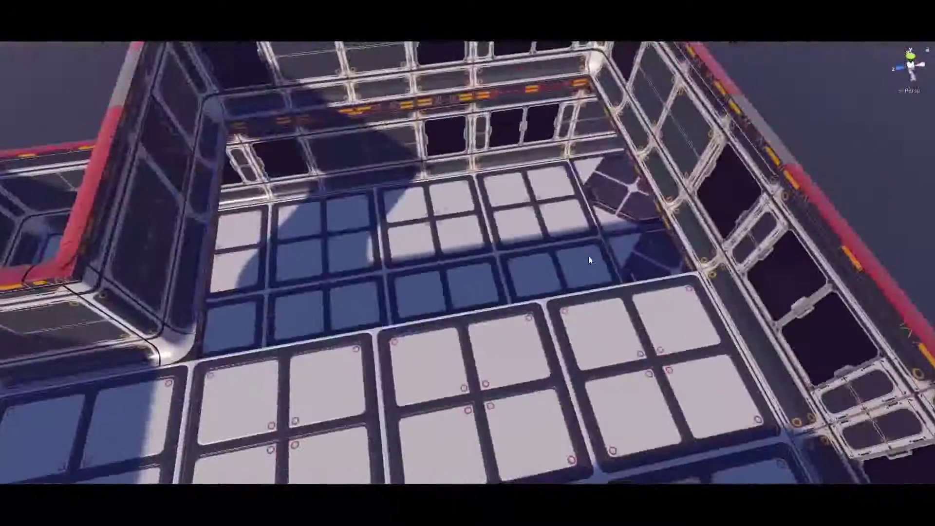
{"action": "mouse_move", "coordinate": [442, 223]}
{"action": "left_mouse_down", "text": "alt"}
{"action": "mouse_move", "coordinate": [408, 242]}
{"action": "mouse_move", "coordinate": [585, 286]}
{"action": "mouse_move", "coordinate": [394, 262]}
{"action": "mouse_move", "coordinate": [529, 217]}
{"action": "mouse_move", "coordinate": [501, 148]}
{"action": "mouse_move", "coordinate": [344, 315]}
{"action": "mouse_move", "coordinate": [575, 263]}
{"action": "mouse_move", "coordinate": [480, 281]}
{"action": "left_mouse_up", "text": "alt"}
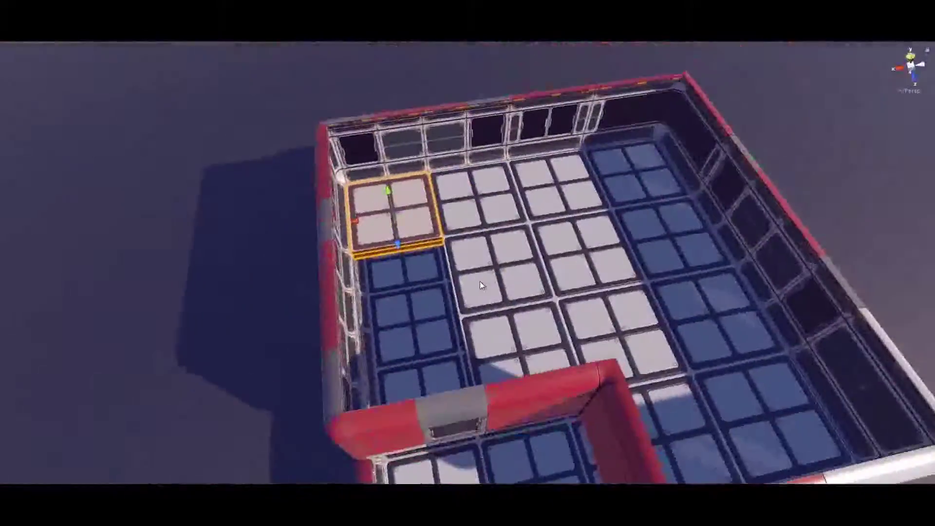
{"action": "mouse_move", "coordinate": [556, 256]}
{"action": "left_mouse_down", "text": "alt"}
{"action": "mouse_move", "coordinate": [569, 278]}
{"action": "mouse_move", "coordinate": [614, 84]}
{"action": "mouse_move", "coordinate": [349, 245]}
{"action": "left_mouse_up", "text": "alt"}
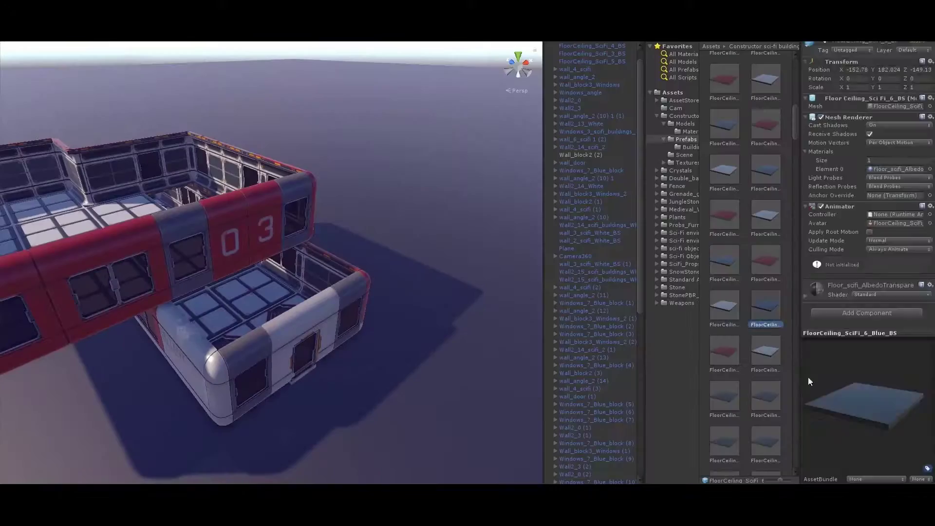
Inspect the gaps around the slab beside the wall and select a floor tile.
{"action": "mouse_move", "coordinate": [355, 375]}
{"action": "left_mouse_down", "text": "alt"}
{"action": "mouse_move", "coordinate": [541, 304]}
{"action": "mouse_move", "coordinate": [460, 253]}
{"action": "left_mouse_up", "text": "alt"}
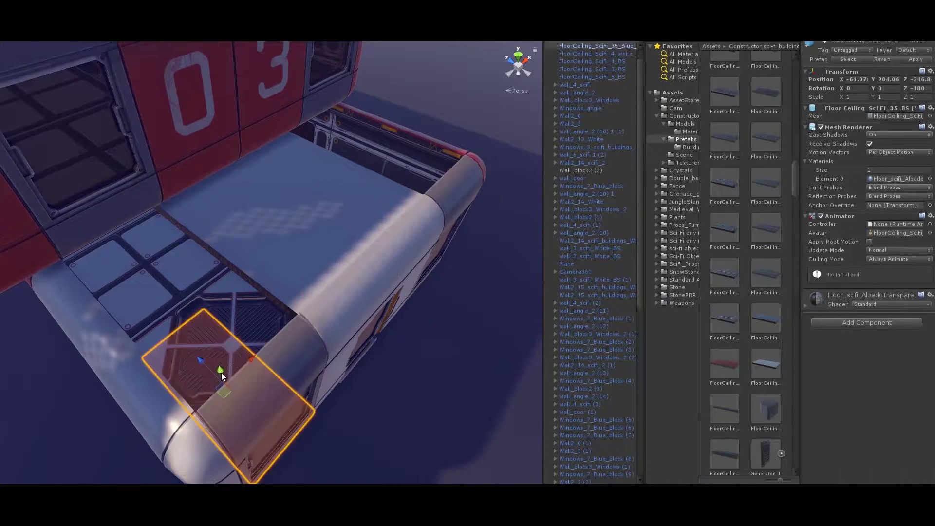
{"action": "left_click_drag", "start_coordinate": [273, 205], "coordinate": [445, 237], "text": "alt"}
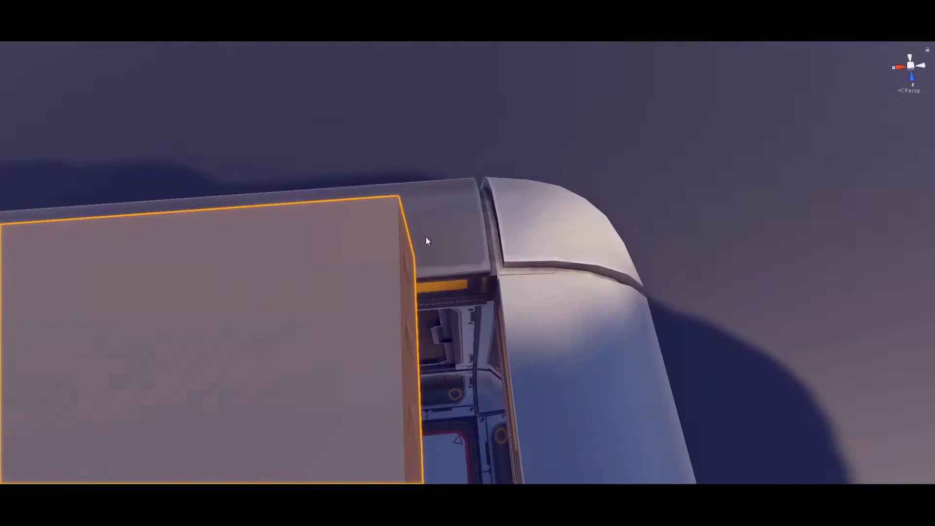
{"action": "left_click_drag", "start_coordinate": [551, 270], "coordinate": [607, 273], "text": "alt"}
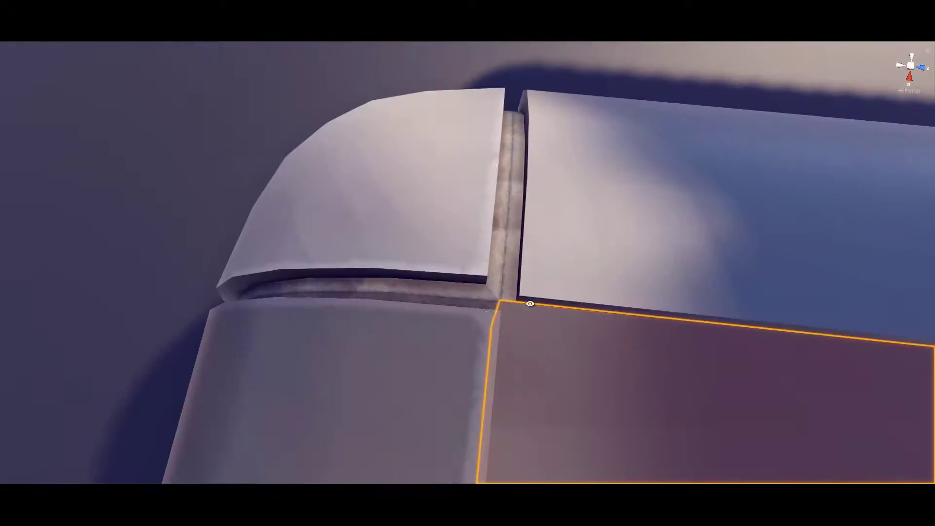
{"action": "mouse_move", "coordinate": [544, 303]}
{"action": "left_mouse_down", "text": "alt"}
{"action": "mouse_move", "coordinate": [493, 173]}
{"action": "mouse_move", "coordinate": [648, 267]}
{"action": "mouse_move", "coordinate": [535, 240]}
{"action": "mouse_move", "coordinate": [416, 245]}
{"action": "mouse_move", "coordinate": [587, 361]}
{"action": "mouse_move", "coordinate": [505, 358]}
{"action": "left_mouse_up", "text": "alt"}
{"action": "left_click", "coordinate": [587, 360]}
Check the tile from beneath and overhead, and review the whole building with its red roof plates.
{"action": "left_click_drag", "start_coordinate": [433, 275], "coordinate": [434, 284], "text": "alt"}
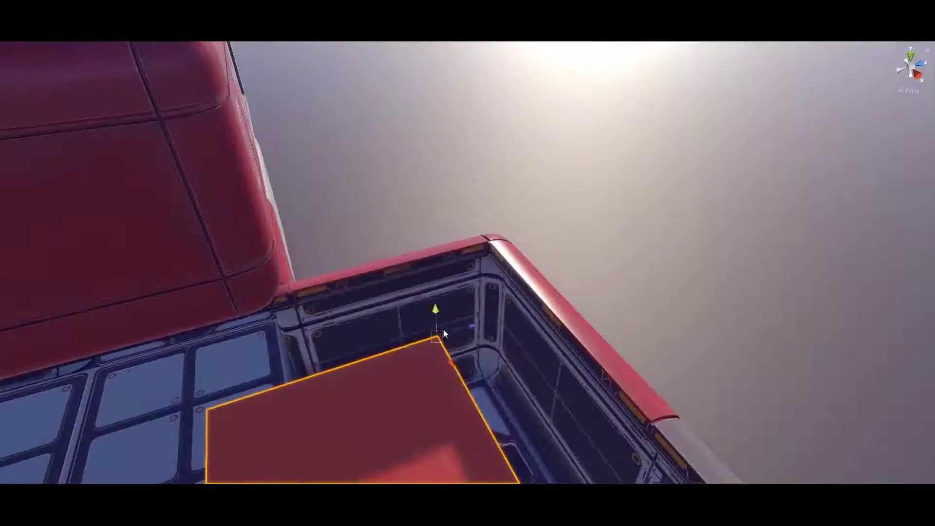
{"action": "mouse_move", "coordinate": [573, 270]}
{"action": "left_mouse_down", "text": "alt"}
{"action": "mouse_move", "coordinate": [518, 237]}
{"action": "mouse_move", "coordinate": [518, 284]}
{"action": "left_mouse_up", "text": "alt"}
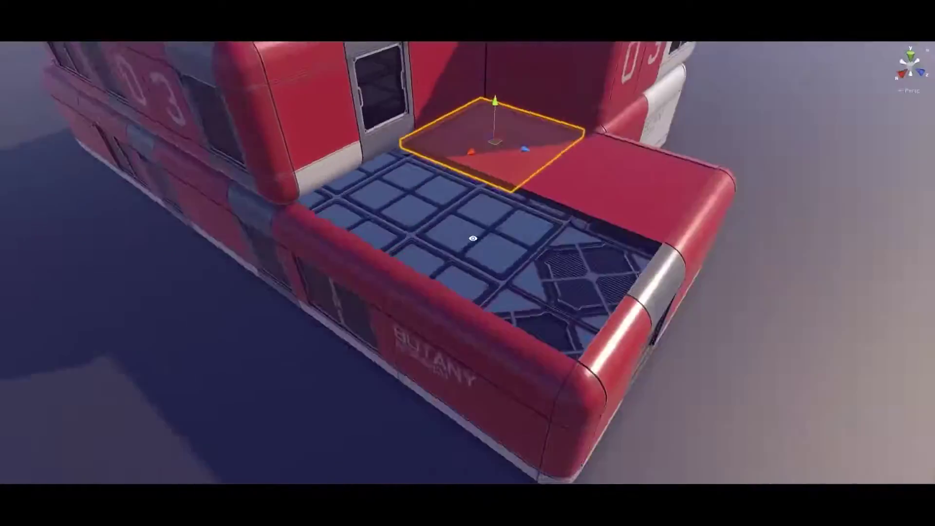
{"action": "mouse_move", "coordinate": [423, 247]}
{"action": "left_mouse_down", "text": "alt"}
{"action": "mouse_move", "coordinate": [637, 314]}
{"action": "mouse_move", "coordinate": [610, 296]}
{"action": "mouse_move", "coordinate": [626, 185]}
{"action": "left_mouse_up", "text": "alt"}
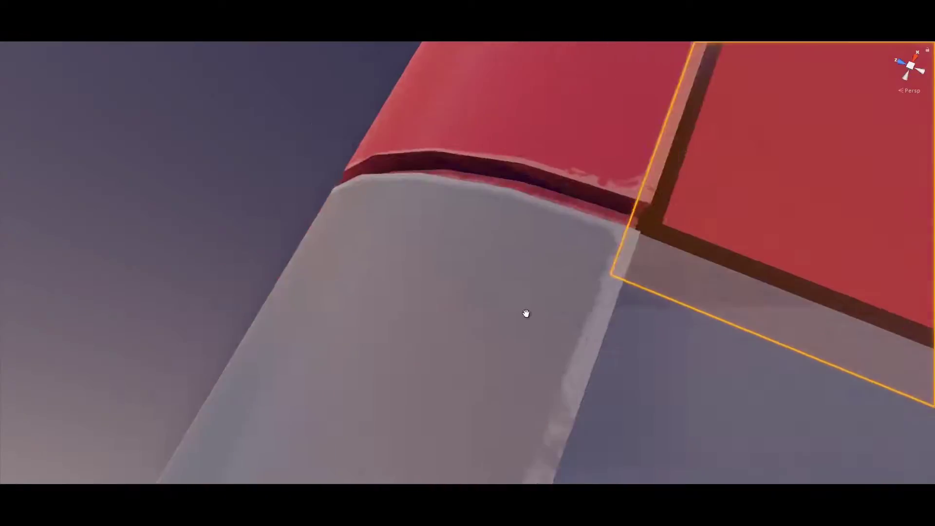
{"action": "mouse_move", "coordinate": [847, 253]}
{"action": "left_mouse_down", "text": "alt"}
{"action": "mouse_move", "coordinate": [538, 288]}
{"action": "mouse_move", "coordinate": [491, 276]}
{"action": "left_mouse_up", "text": "alt"}
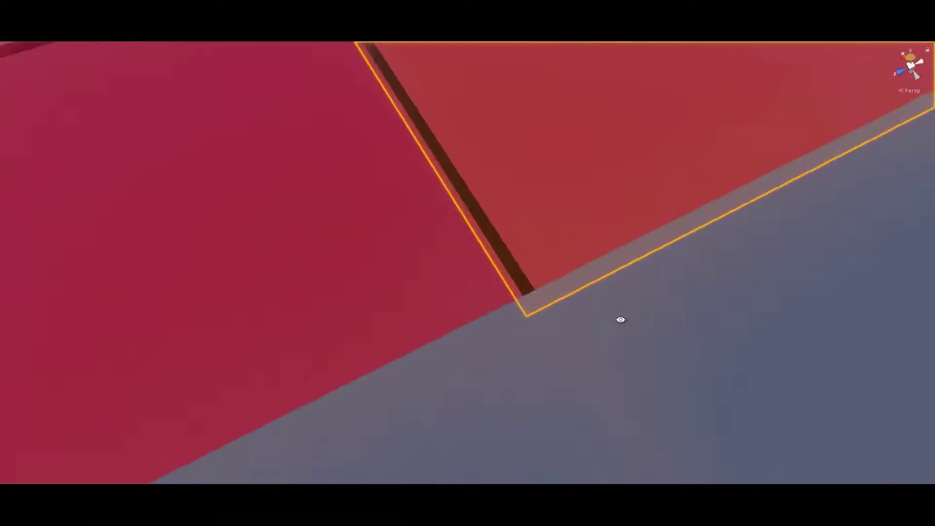
{"action": "left_click_drag", "start_coordinate": [697, 205], "coordinate": [479, 230], "text": "alt"}
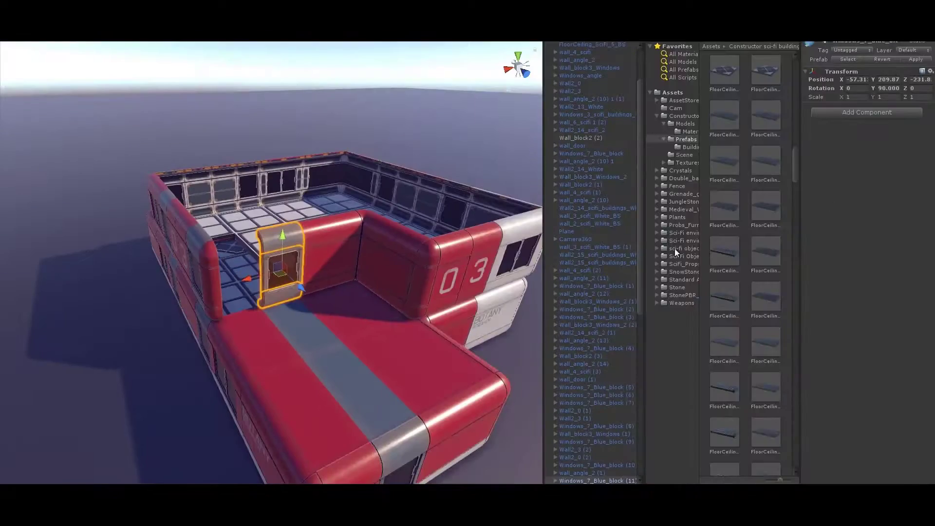
{"action": "left_click_drag", "start_coordinate": [795, 166], "coordinate": [794, 422]}
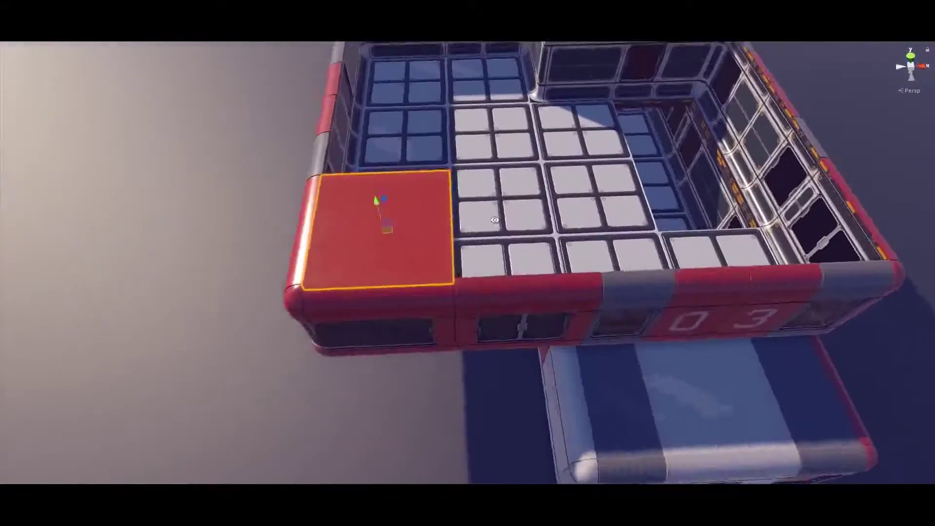
{"action": "mouse_move", "coordinate": [495, 219]}
{"action": "left_mouse_down", "text": "alt"}
{"action": "mouse_move", "coordinate": [377, 343]}
{"action": "mouse_move", "coordinate": [512, 312]}
{"action": "left_mouse_up", "text": "alt"}
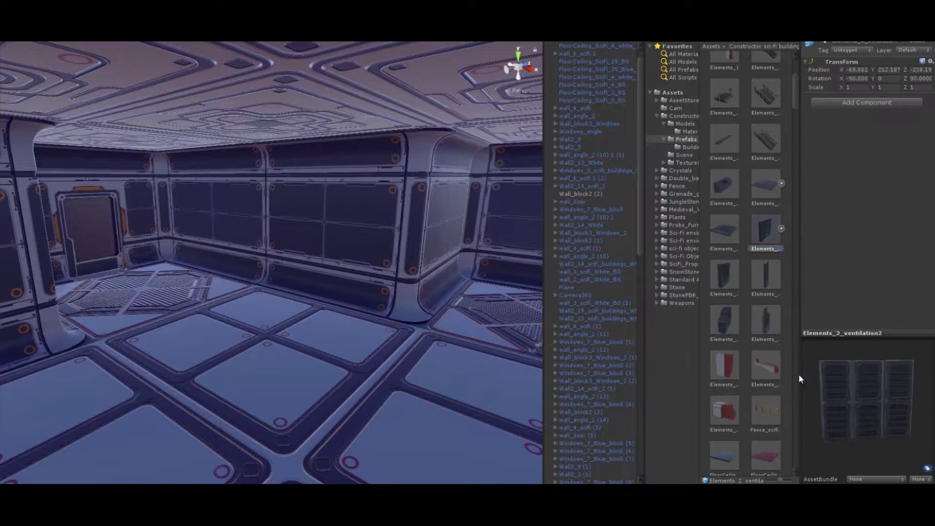
Scroll the Project window to the Interior_2_scifi_A_BS panel asset and preview it.
{"action": "scroll", "coordinate": [755, 268], "scroll_direction": "down", "scroll_amount": 3}
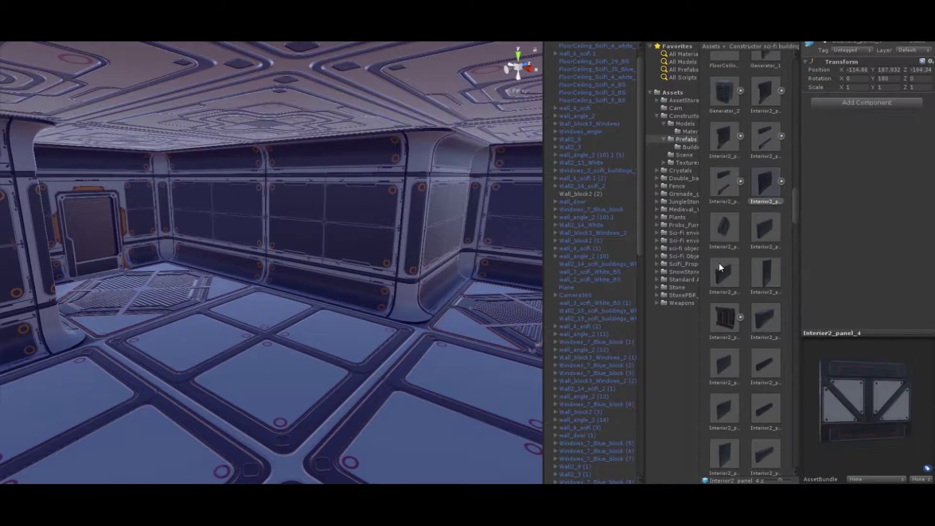
{"action": "scroll", "coordinate": [779, 340], "scroll_direction": "down", "scroll_amount": 1}
{"action": "left_click", "coordinate": [764, 224]}
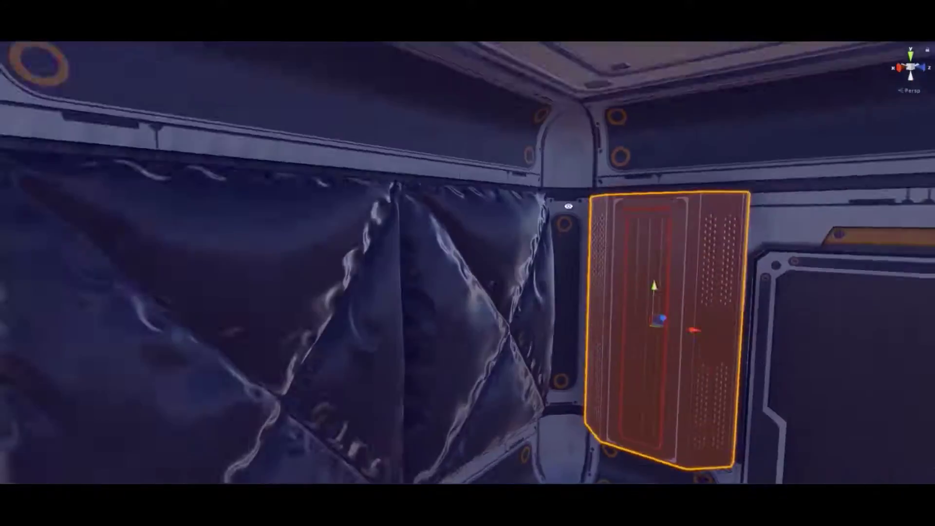
Bring the orange panel on the wall into view in a full-width Scene view.
{"action": "mouse_move", "coordinate": [568, 206]}
{"action": "right_mouse_down"}
{"action": "mouse_move", "coordinate": [405, 186]}
{"action": "mouse_move", "coordinate": [599, 171]}
{"action": "right_mouse_up"}
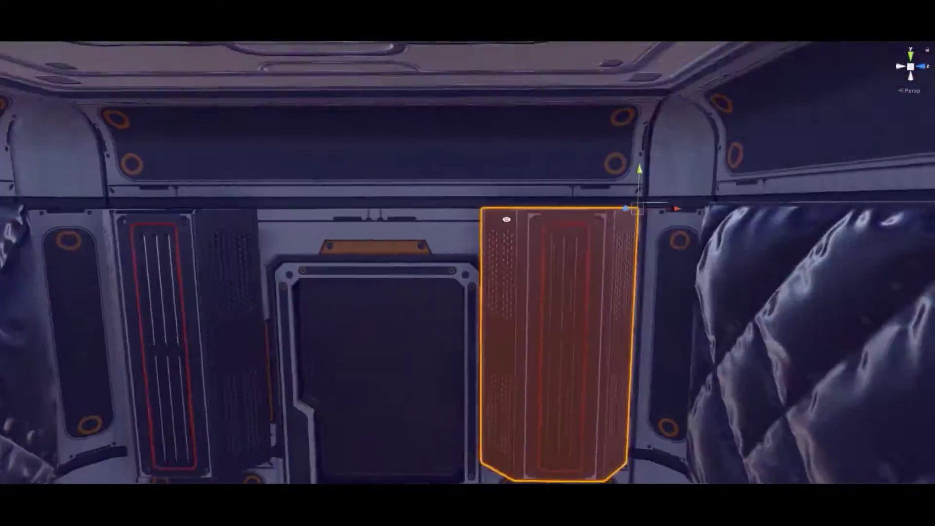
{"action": "mouse_move", "coordinate": [695, 277]}
{"action": "right_mouse_down"}
{"action": "mouse_move", "coordinate": [558, 242]}
{"action": "mouse_move", "coordinate": [633, 253]}
{"action": "right_mouse_up"}
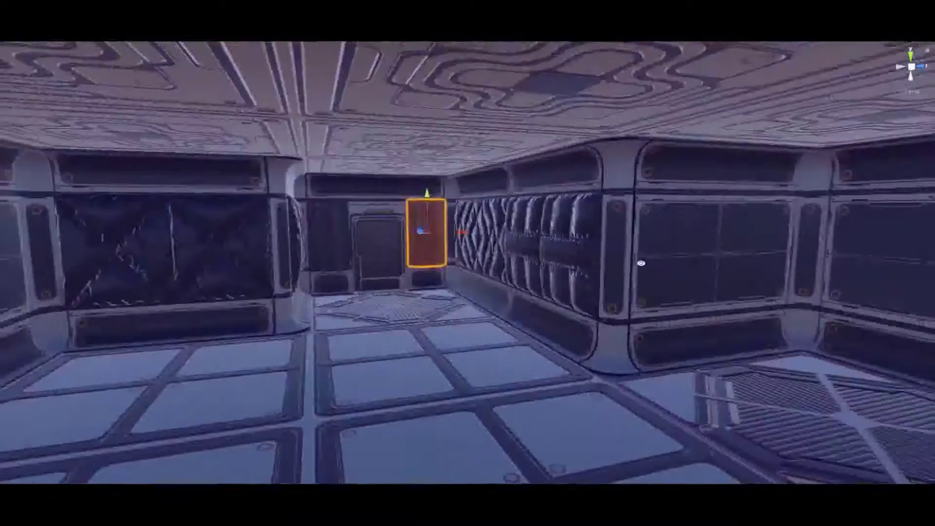
{"action": "key", "text": "shift+space"}
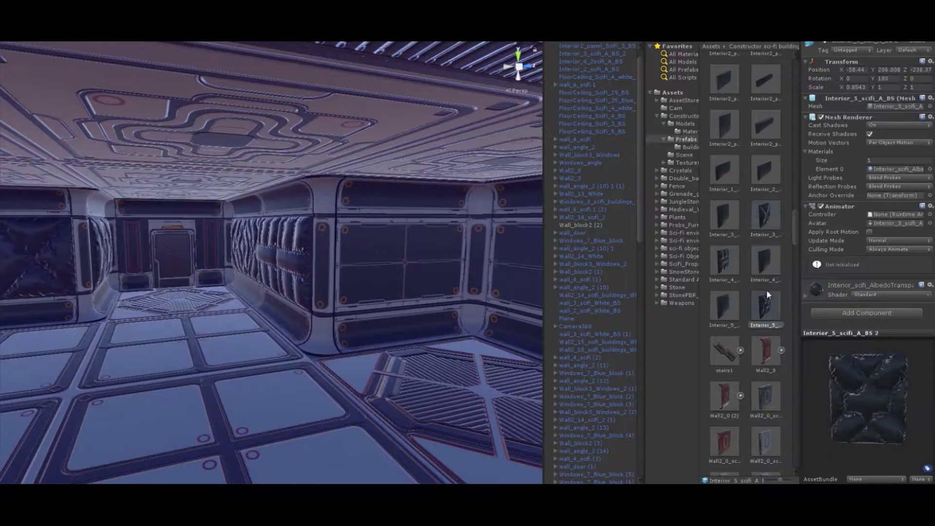
{"action": "key", "text": "shift+space"}
{"action": "mouse_move", "coordinate": [672, 292]}
{"action": "right_mouse_down"}
{"action": "mouse_move", "coordinate": [549, 265]}
{"action": "mouse_move", "coordinate": [561, 223]}
{"action": "right_mouse_up"}
{"action": "mouse_move", "coordinate": [478, 248]}
{"action": "right_mouse_down"}
{"action": "mouse_move", "coordinate": [519, 246]}
{"action": "mouse_move", "coordinate": [506, 236]}
{"action": "right_mouse_up"}
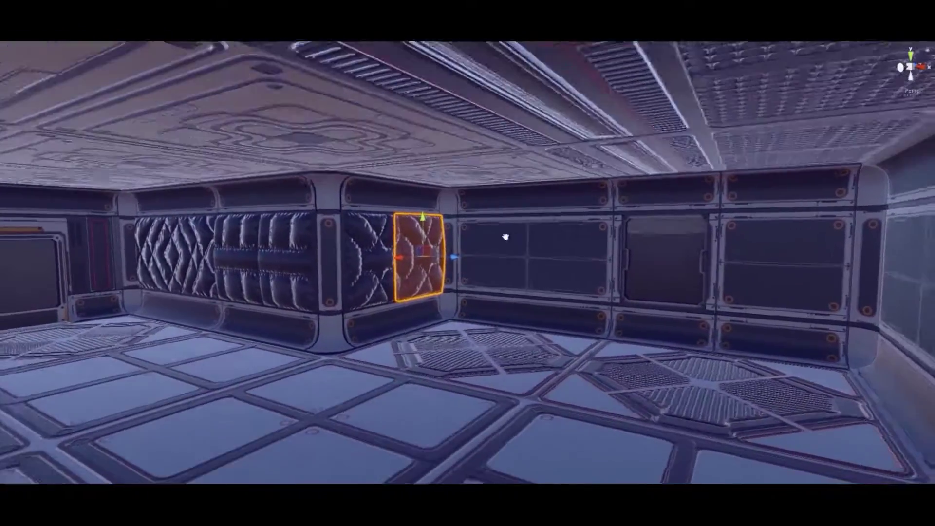
Inspect the selected panel and the two vented panels beside the door.
{"action": "right_click_drag", "start_coordinate": [349, 279], "coordinate": [645, 239]}
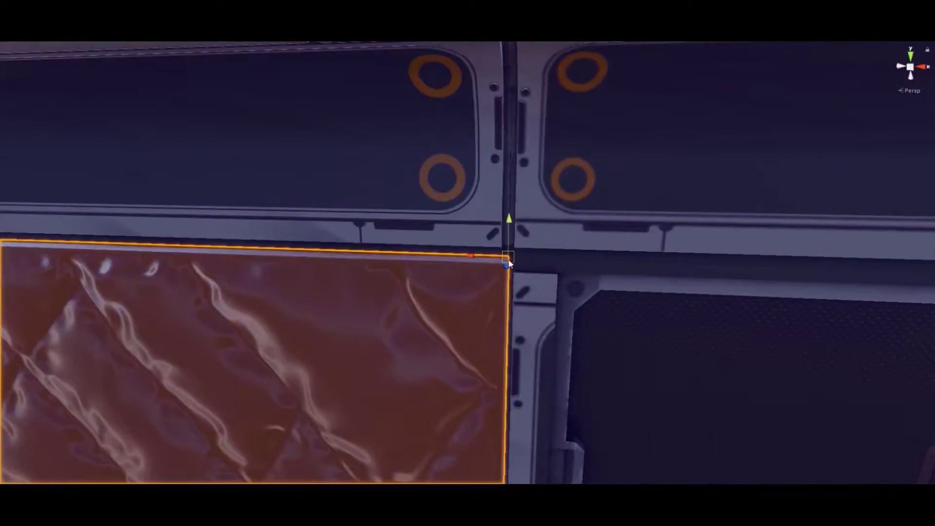
{"action": "right_click_drag", "start_coordinate": [645, 239], "coordinate": [547, 217]}
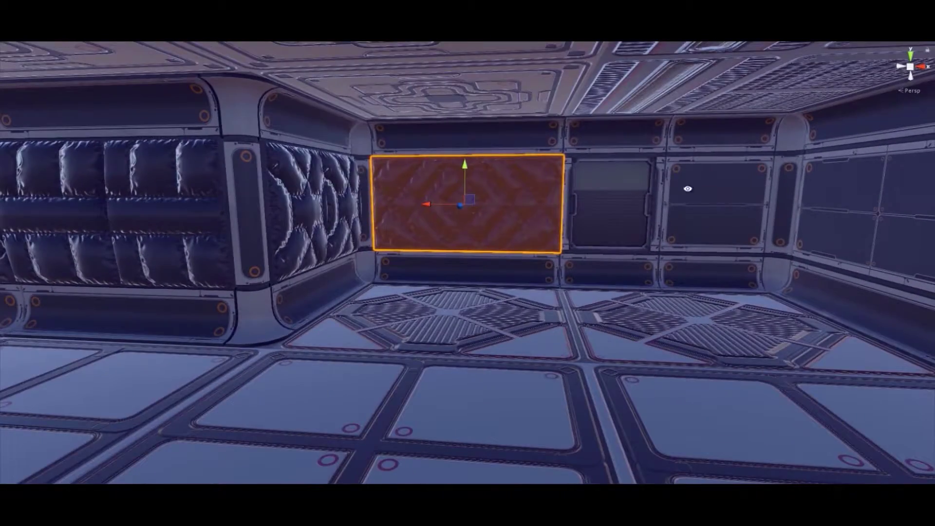
{"action": "right_click_drag", "start_coordinate": [702, 176], "coordinate": [635, 225]}
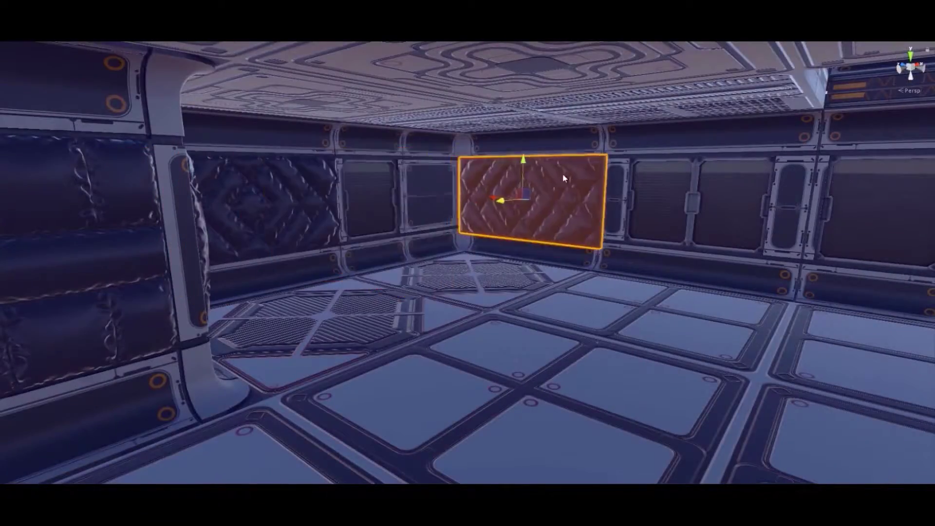
{"action": "middle_click_drag", "start_coordinate": [556, 181], "coordinate": [615, 298]}
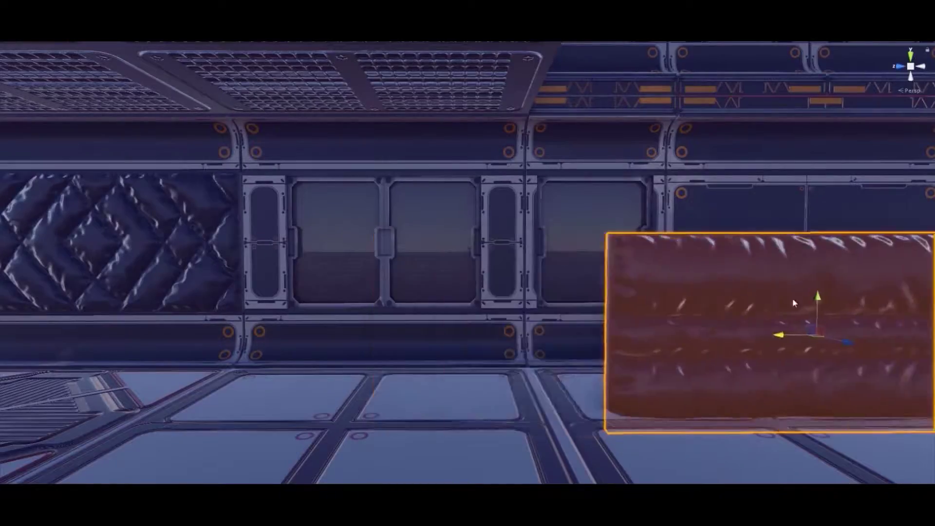
{"action": "right_click_drag", "start_coordinate": [793, 302], "coordinate": [549, 298]}
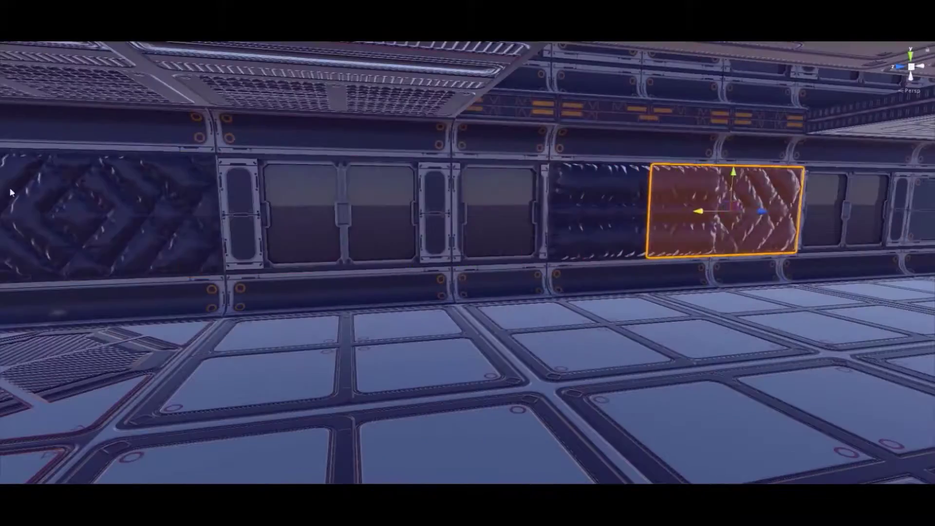
{"action": "mouse_move", "coordinate": [549, 299]}
{"action": "right_mouse_down"}
{"action": "mouse_move", "coordinate": [331, 249]}
{"action": "mouse_move", "coordinate": [682, 287]}
{"action": "right_mouse_up"}
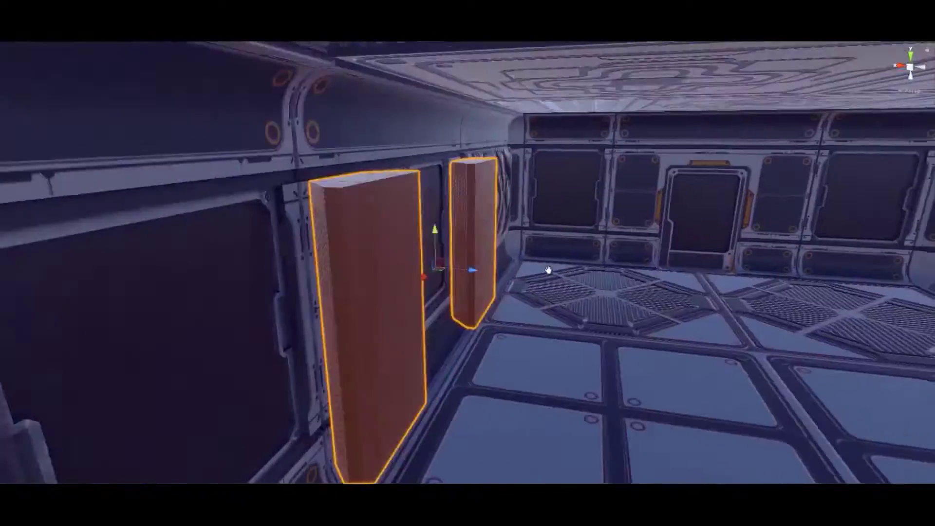
{"action": "left_click_drag", "start_coordinate": [548, 270], "coordinate": [501, 265], "text": "alt"}
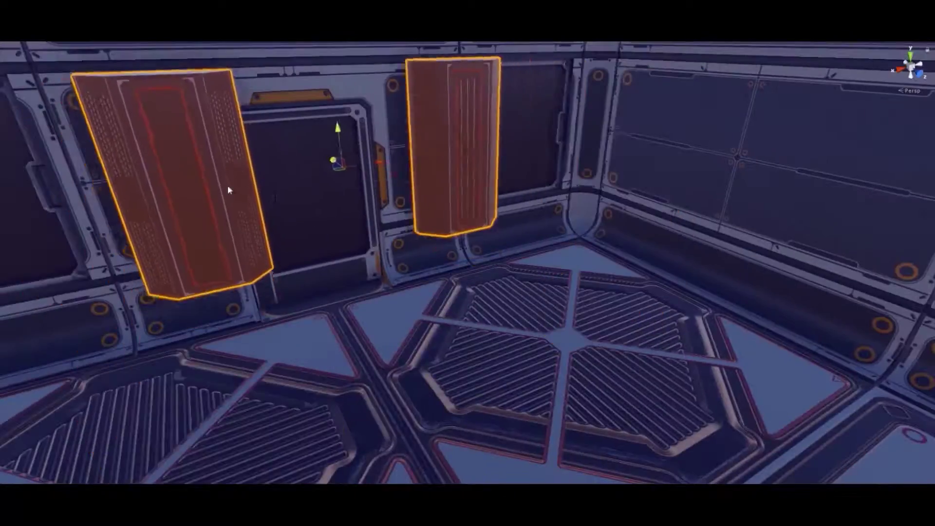
{"action": "right_click_drag", "start_coordinate": [232, 191], "coordinate": [523, 328]}
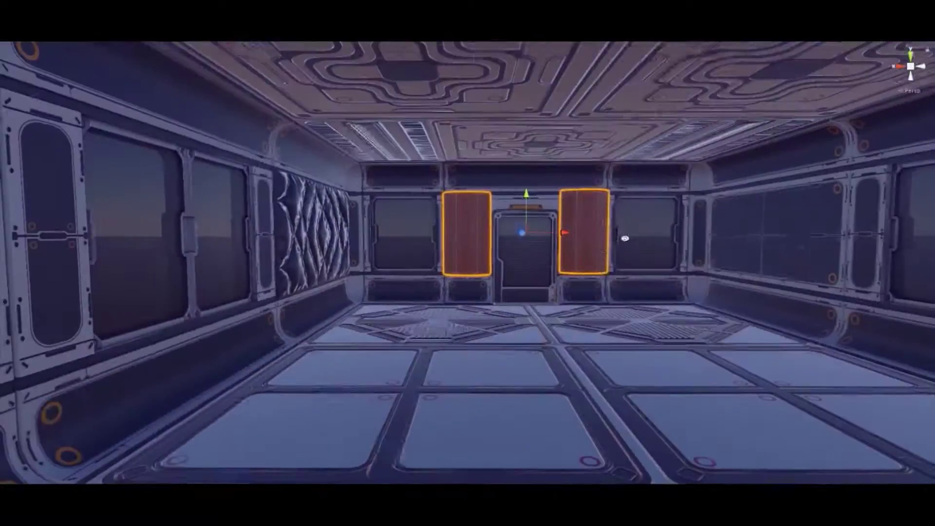
Select the quilted panel on the left wall and undo its change so it sits flat against the wall.
{"action": "left_click", "coordinate": [261, 291]}
{"action": "key", "text": "ctrl+z"}
{"action": "scroll", "coordinate": [538, 300], "scroll_direction": "down", "scroll_amount": 10}
{"action": "right_click_drag", "start_coordinate": [664, 217], "coordinate": [493, 191]}
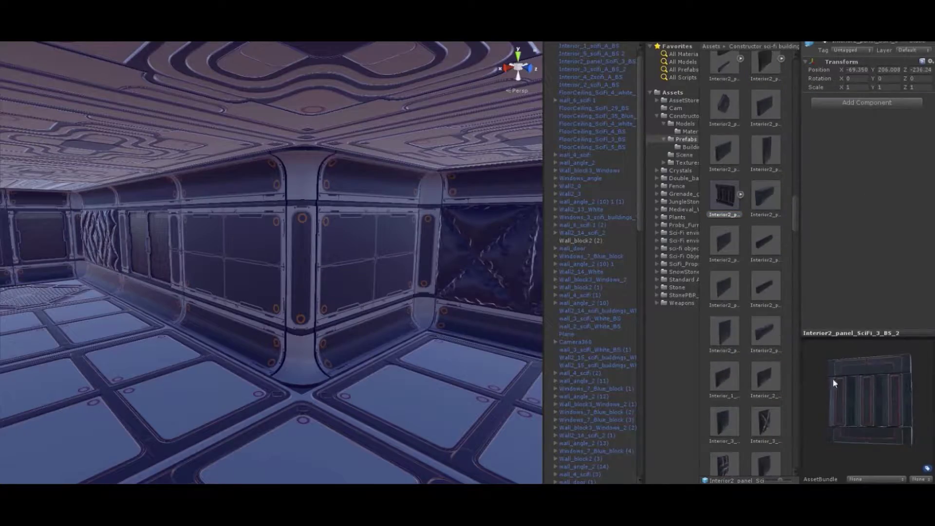
Examine the ceiling-mounted three-panel unit from close and wide angles.
{"action": "right_click_drag", "start_coordinate": [598, 311], "coordinate": [679, 261]}
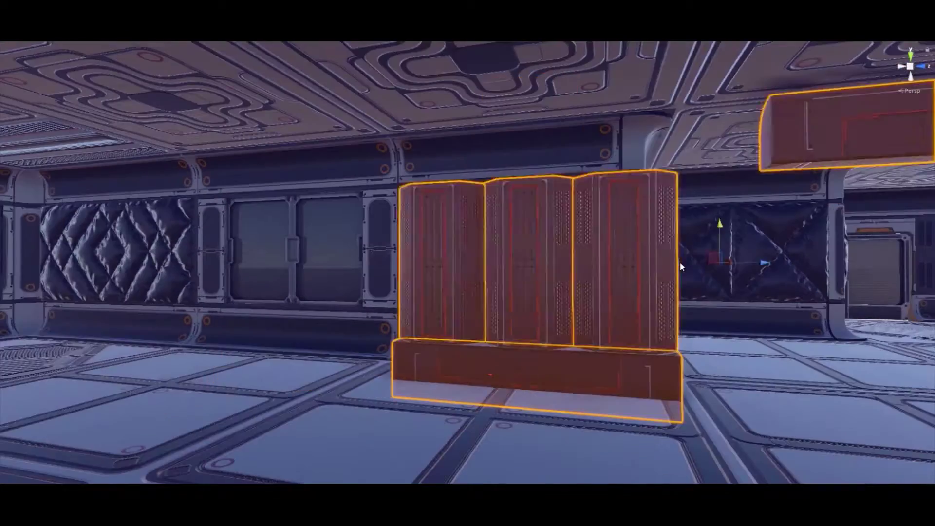
{"action": "scroll", "coordinate": [615, 254], "scroll_direction": "up", "scroll_amount": 5}
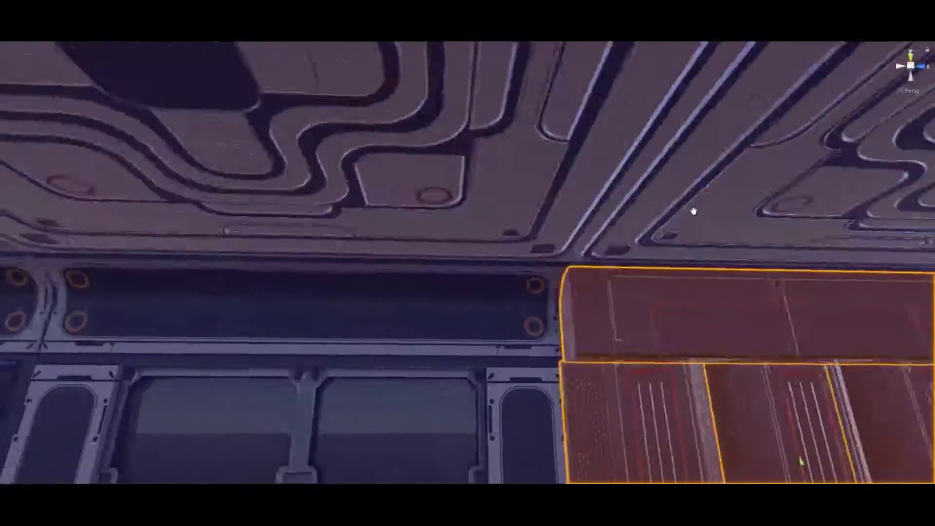
{"action": "right_click_drag", "start_coordinate": [693, 211], "coordinate": [500, 273]}
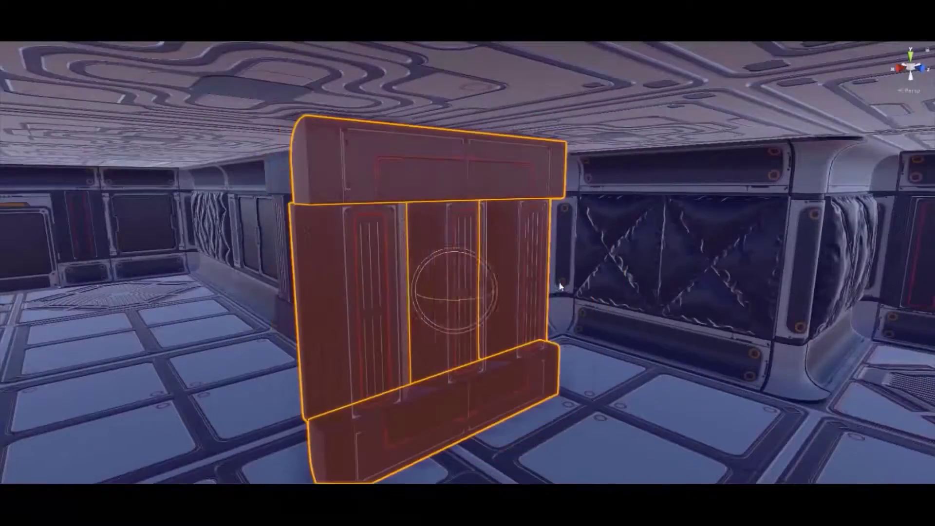
{"action": "right_click_drag", "start_coordinate": [603, 275], "coordinate": [481, 257]}
{"action": "right_click_drag", "start_coordinate": [606, 177], "coordinate": [631, 297]}
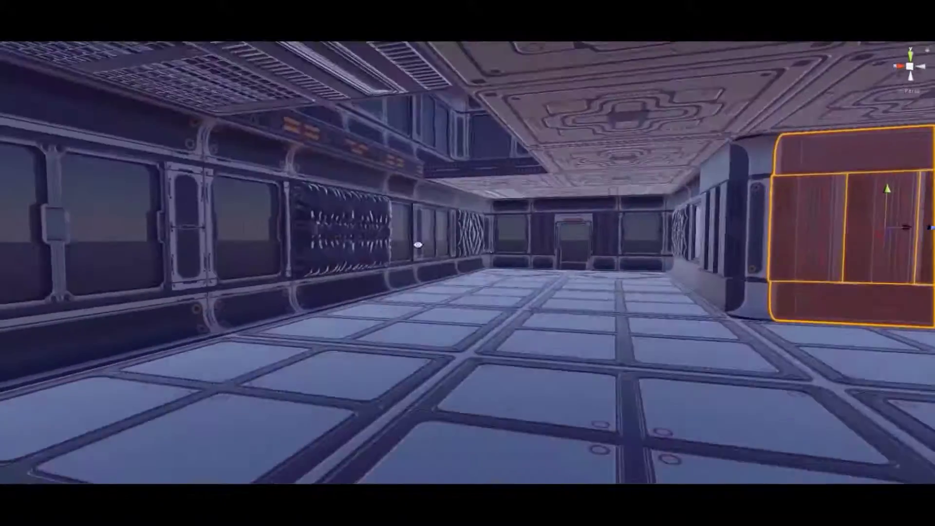
{"action": "right_click_drag", "start_coordinate": [447, 241], "coordinate": [341, 242]}
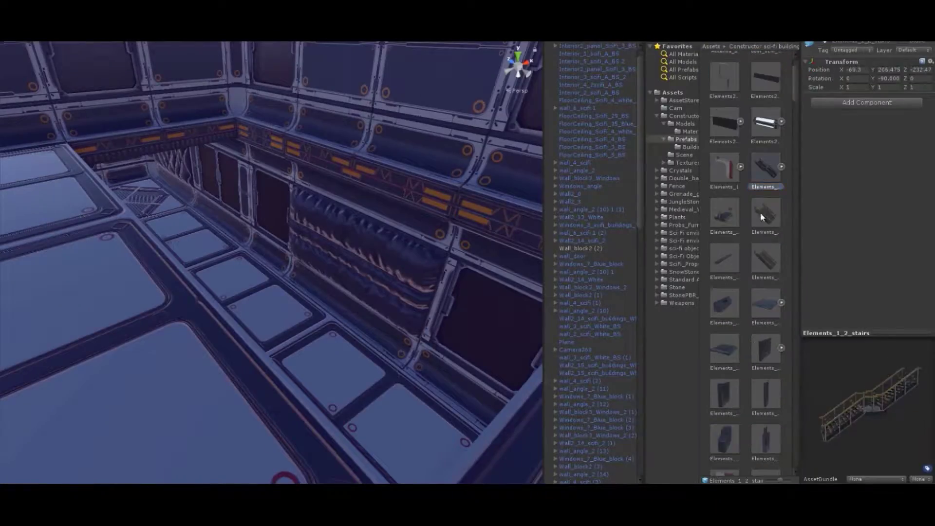
Review the staircase and the new railing section beside the stairwell from several angles.
{"action": "left_click_drag", "start_coordinate": [428, 310], "coordinate": [704, 286], "text": "alt"}
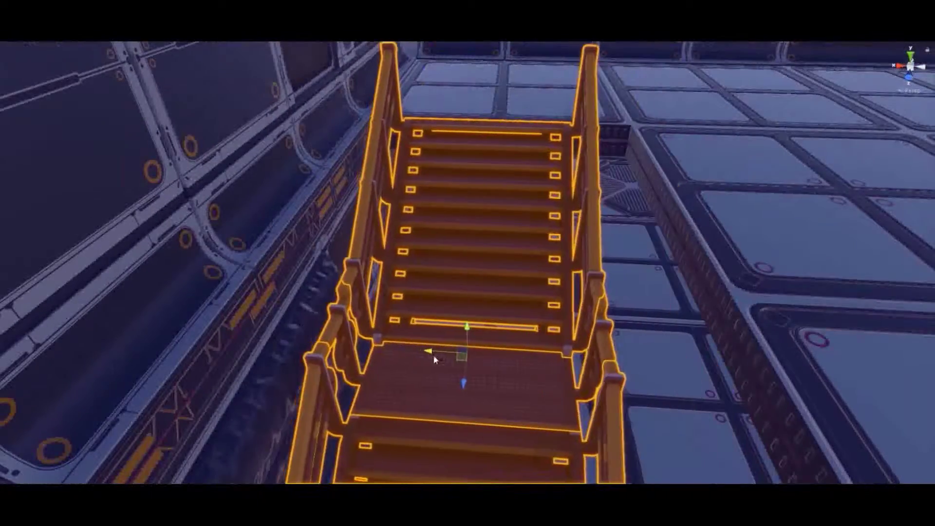
{"action": "middle_click_drag", "start_coordinate": [435, 360], "coordinate": [432, 250]}
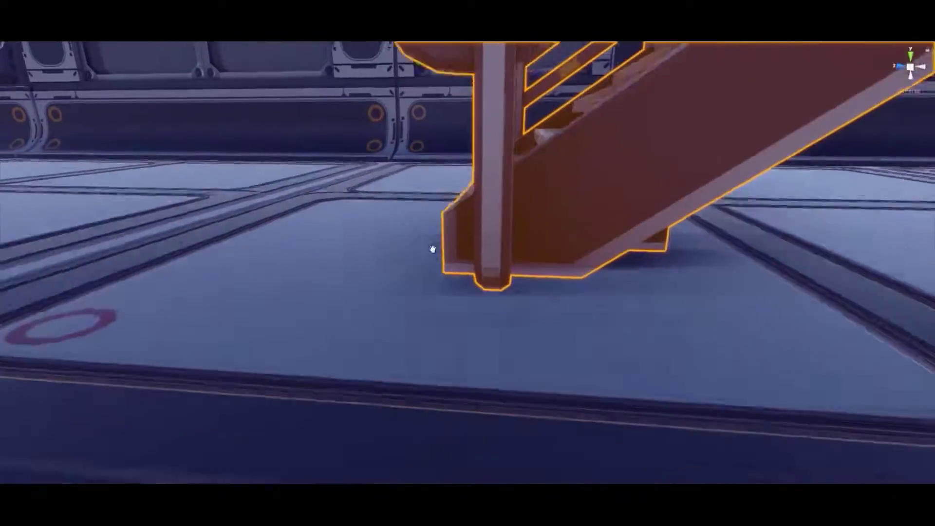
{"action": "left_click_drag", "start_coordinate": [432, 249], "coordinate": [450, 370], "text": "alt"}
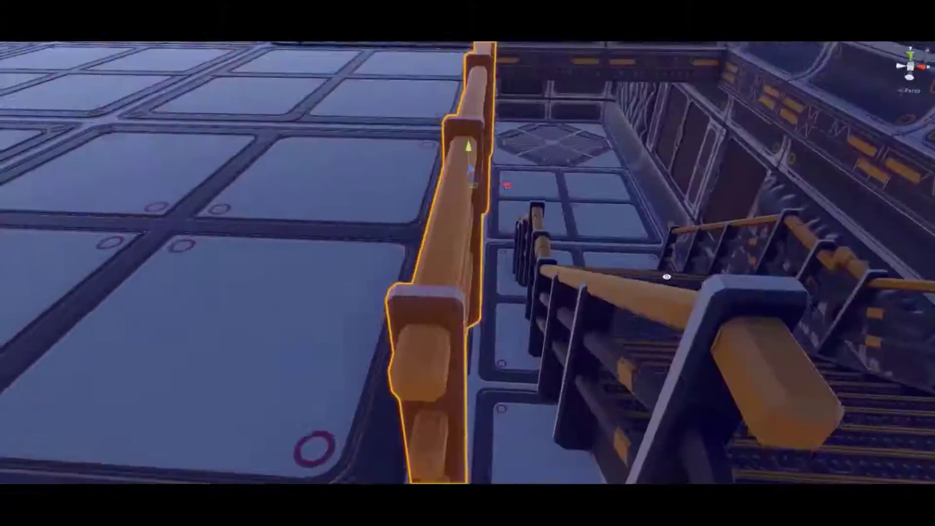
{"action": "mouse_move", "coordinate": [665, 277]}
{"action": "left_mouse_down", "text": "alt"}
{"action": "mouse_move", "coordinate": [723, 312]}
{"action": "mouse_move", "coordinate": [493, 322]}
{"action": "left_mouse_up", "text": "alt"}
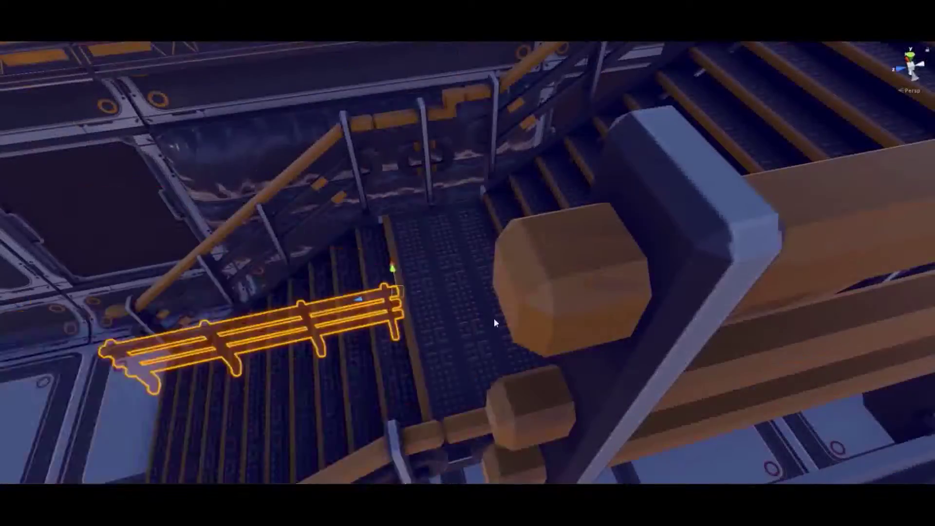
{"action": "right_click_drag", "start_coordinate": [494, 317], "coordinate": [414, 316], "text": "alt"}
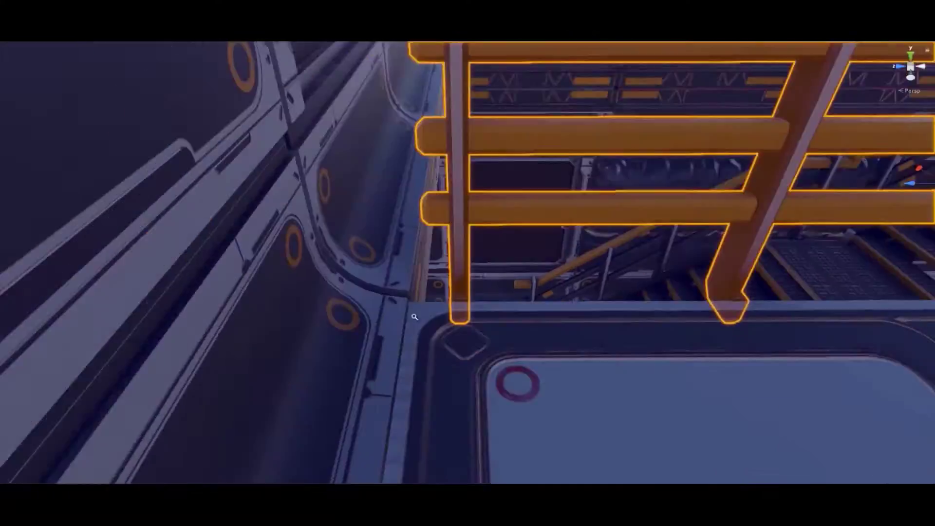
{"action": "mouse_move", "coordinate": [414, 316]}
{"action": "left_mouse_down", "text": "alt"}
{"action": "mouse_move", "coordinate": [454, 313]}
{"action": "mouse_move", "coordinate": [465, 192]}
{"action": "mouse_move", "coordinate": [653, 145]}
{"action": "left_mouse_up", "text": "alt"}
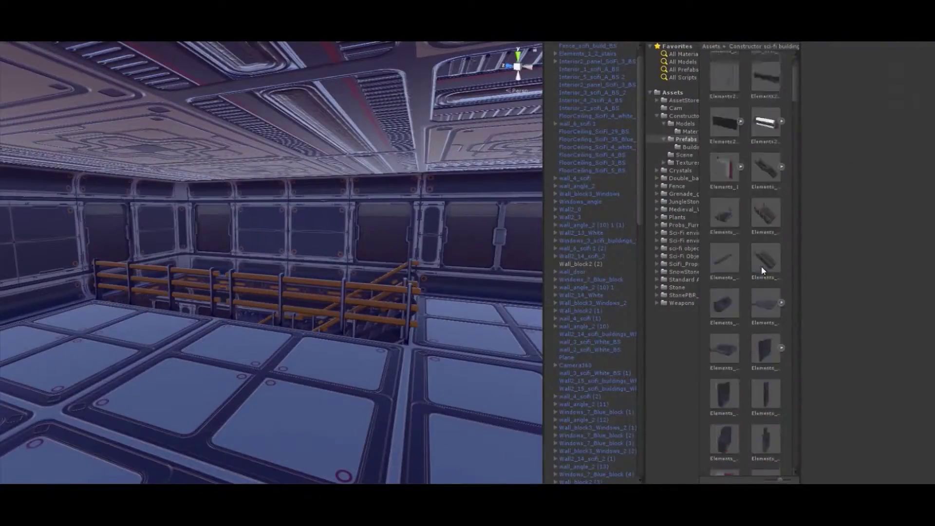
{"action": "scroll", "coordinate": [763, 271], "scroll_direction": "down", "scroll_amount": 5}
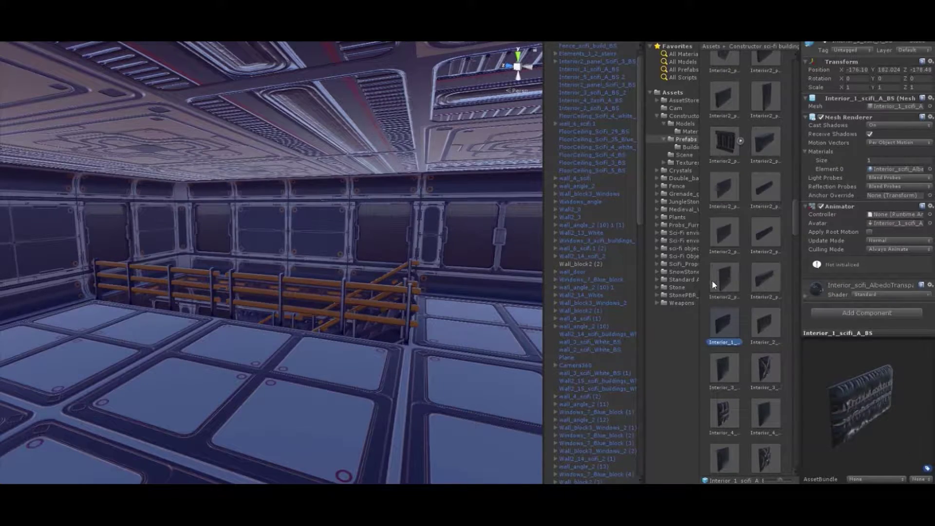
Place an interior wall panel in the room and line it up against the wall.
{"action": "mouse_move", "coordinate": [730, 313]}
{"action": "left_mouse_down"}
{"action": "mouse_move", "coordinate": [385, 360]}
{"action": "mouse_move", "coordinate": [535, 239]}
{"action": "mouse_move", "coordinate": [406, 284]}
{"action": "mouse_move", "coordinate": [643, 338]}
{"action": "left_mouse_up"}
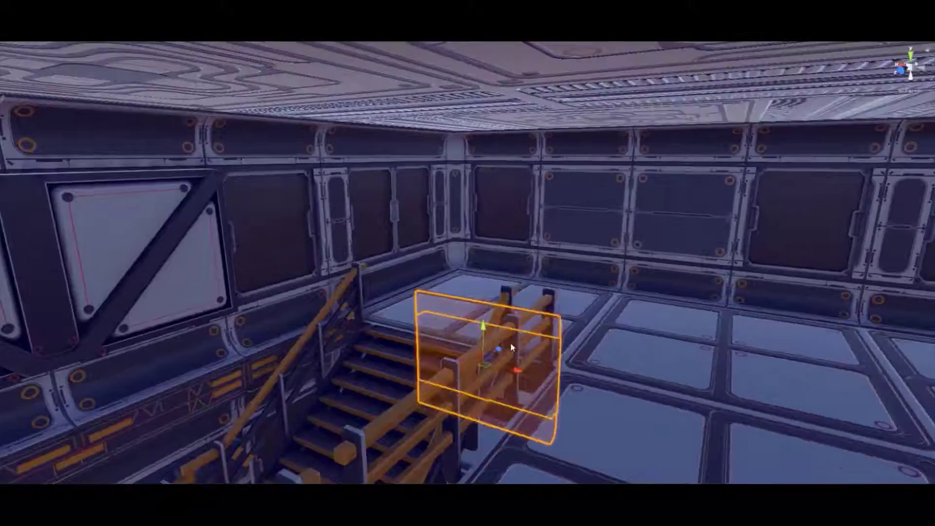
{"action": "mouse_move", "coordinate": [899, 382]}
{"action": "left_mouse_down", "text": "alt"}
{"action": "mouse_move", "coordinate": [564, 331]}
{"action": "mouse_move", "coordinate": [546, 289]}
{"action": "left_mouse_up", "text": "alt"}
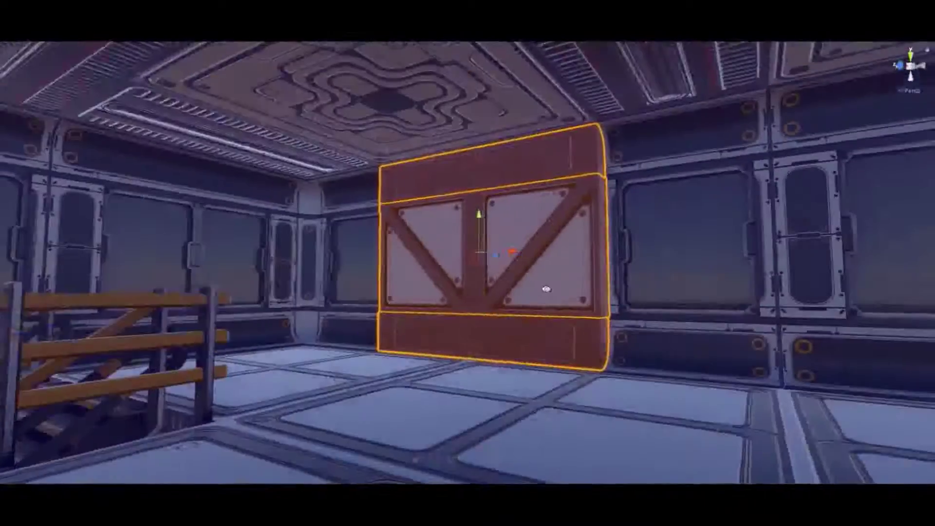
{"action": "left_click_drag", "start_coordinate": [517, 179], "coordinate": [417, 269], "text": "alt"}
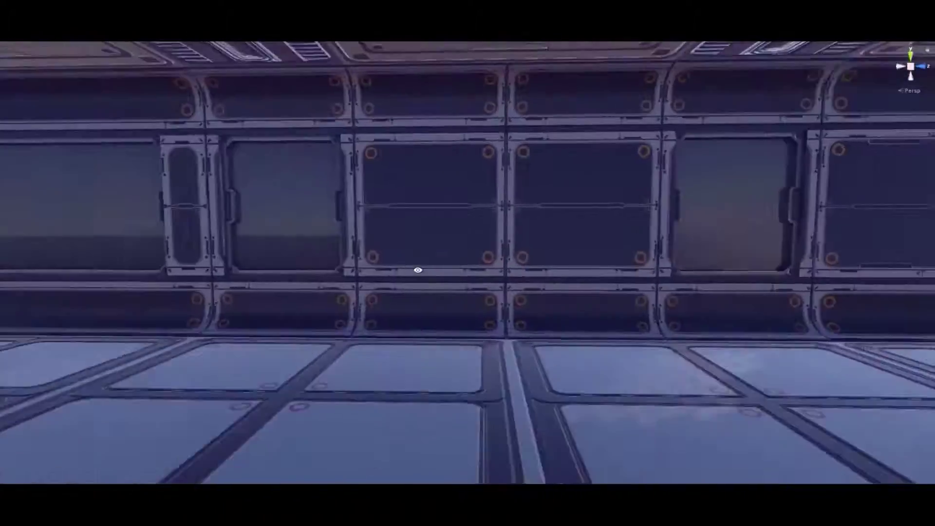
{"action": "right_click_drag", "start_coordinate": [417, 269], "coordinate": [775, 316], "text": "alt"}
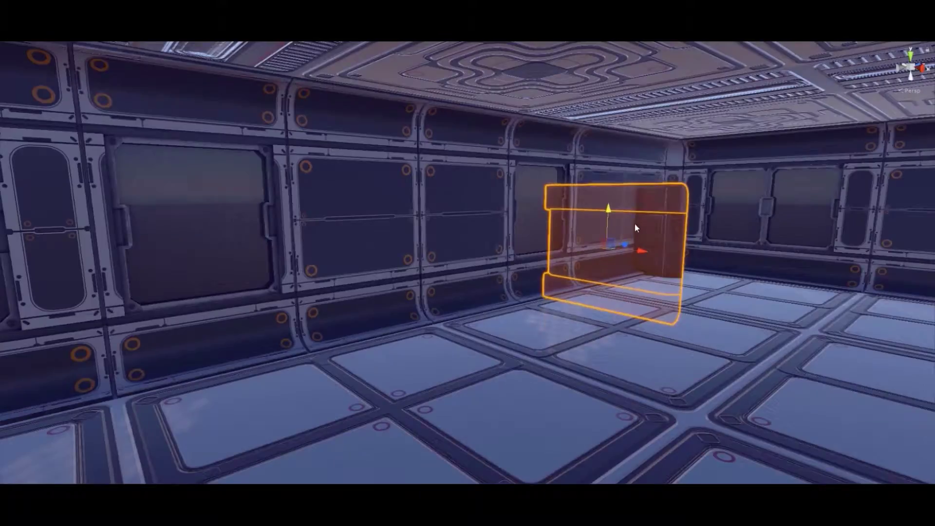
Review the placed wall panels, including the Elements2_2_Scifi_BS element, and restore the full editor layout.
{"action": "left_click_drag", "start_coordinate": [635, 228], "coordinate": [356, 213], "text": "alt"}
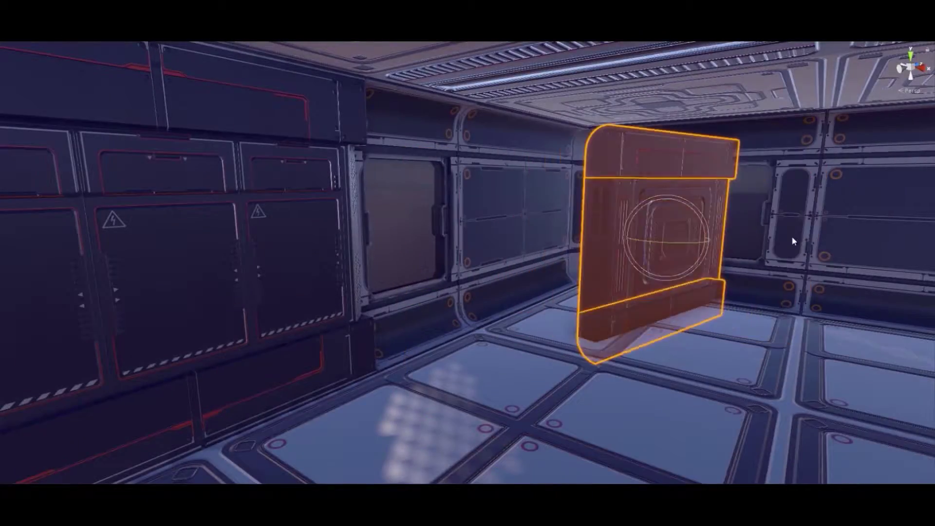
{"action": "mouse_move", "coordinate": [792, 240]}
{"action": "left_mouse_down", "text": "alt"}
{"action": "mouse_move", "coordinate": [630, 412]}
{"action": "mouse_move", "coordinate": [589, 235]}
{"action": "left_mouse_up", "text": "alt"}
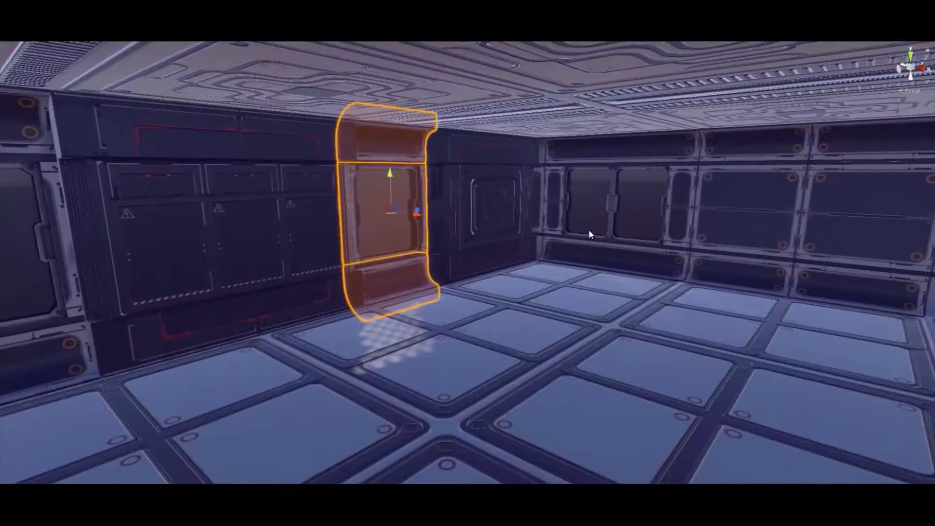
{"action": "mouse_move", "coordinate": [588, 234]}
{"action": "left_mouse_down", "text": "alt"}
{"action": "mouse_move", "coordinate": [692, 194]}
{"action": "mouse_move", "coordinate": [506, 287]}
{"action": "left_mouse_up", "text": "alt"}
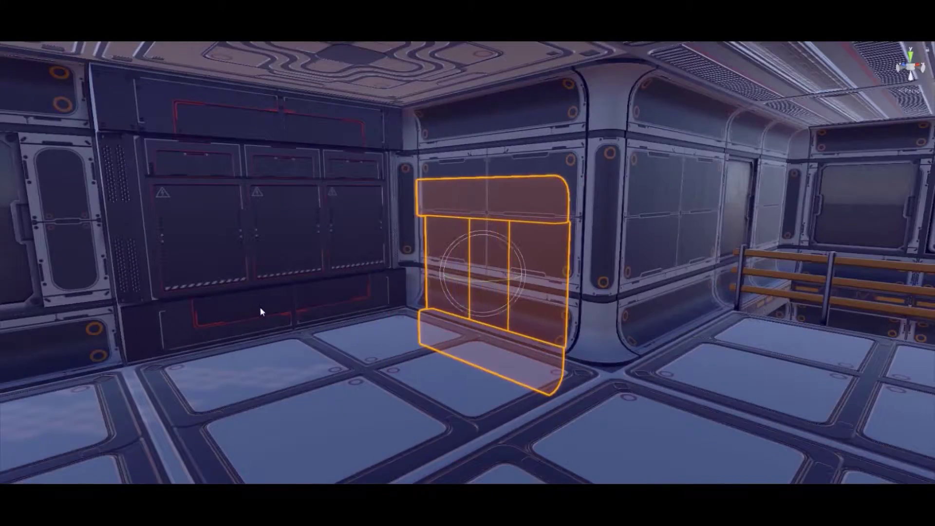
{"action": "mouse_move", "coordinate": [260, 311]}
{"action": "left_mouse_down", "text": "alt"}
{"action": "mouse_move", "coordinate": [357, 258]}
{"action": "mouse_move", "coordinate": [413, 337]}
{"action": "mouse_move", "coordinate": [616, 249]}
{"action": "mouse_move", "coordinate": [686, 291]}
{"action": "left_mouse_up", "text": "alt"}
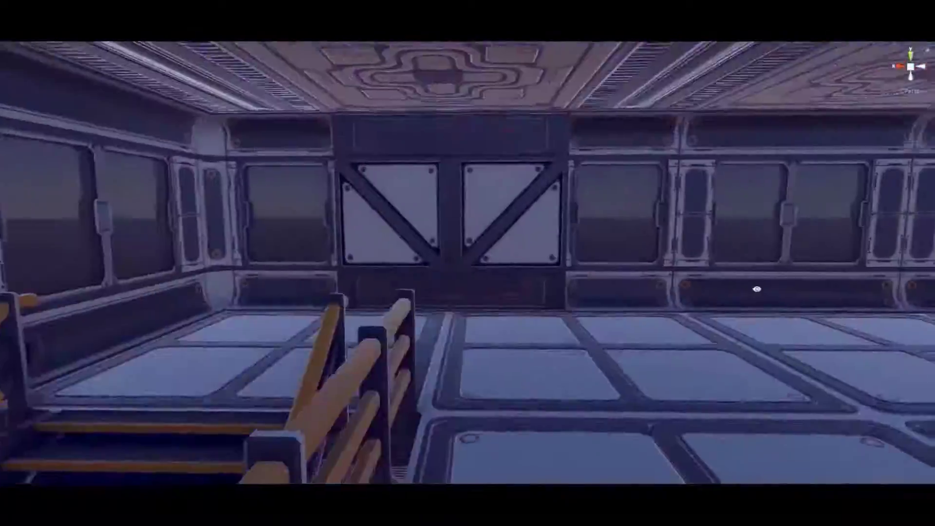
{"action": "key", "text": "shift+space"}
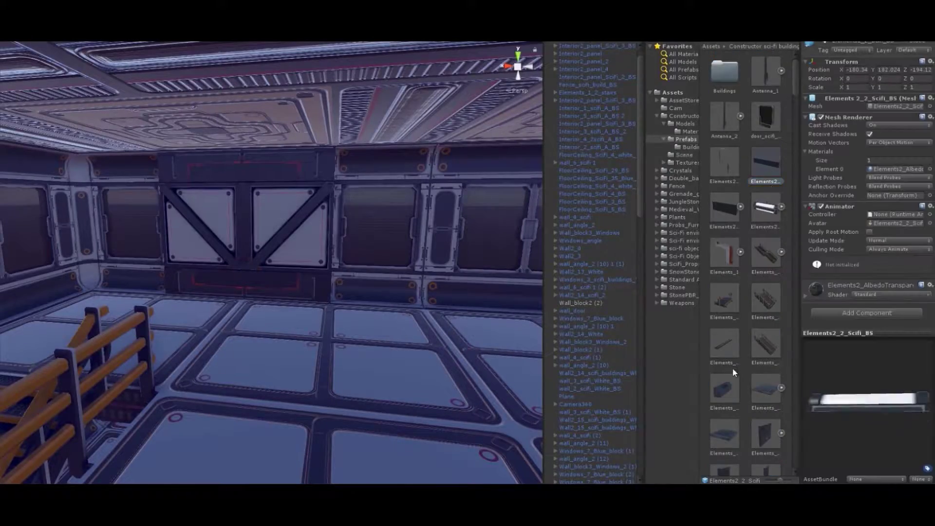
Frame the light panel and survey the walls and red modules around the room.
{"action": "key", "text": "shift+space"}
{"action": "key", "text": "f"}
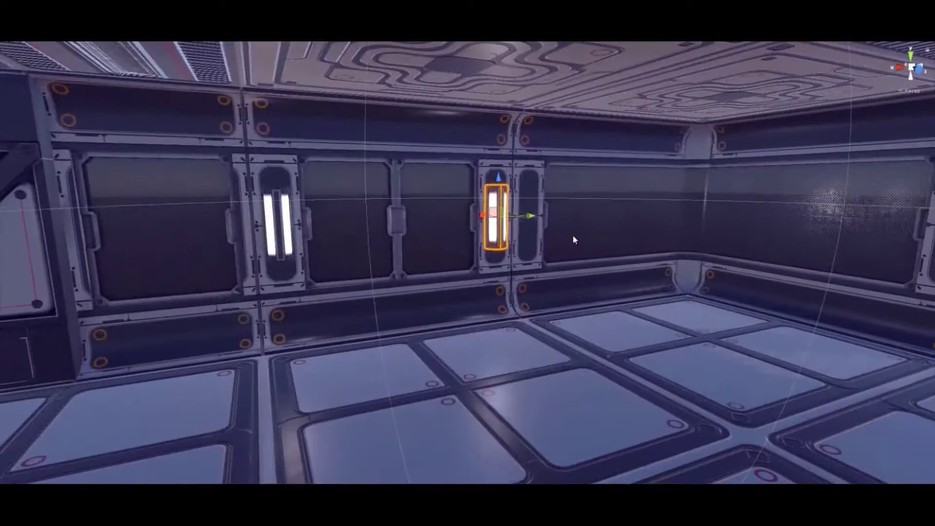
{"action": "right_click_drag", "start_coordinate": [572, 234], "coordinate": [631, 215]}
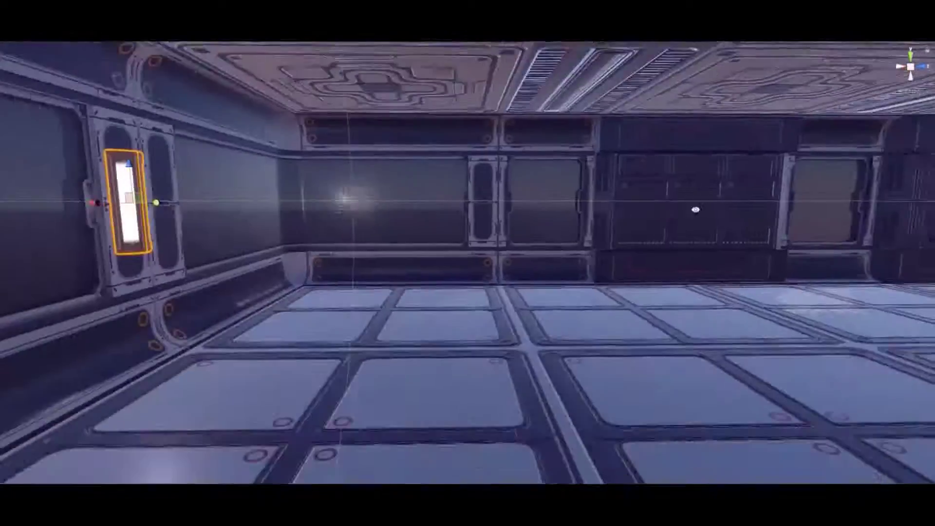
{"action": "mouse_move", "coordinate": [481, 249]}
{"action": "right_mouse_down"}
{"action": "mouse_move", "coordinate": [448, 264]}
{"action": "mouse_move", "coordinate": [514, 338]}
{"action": "right_mouse_up"}
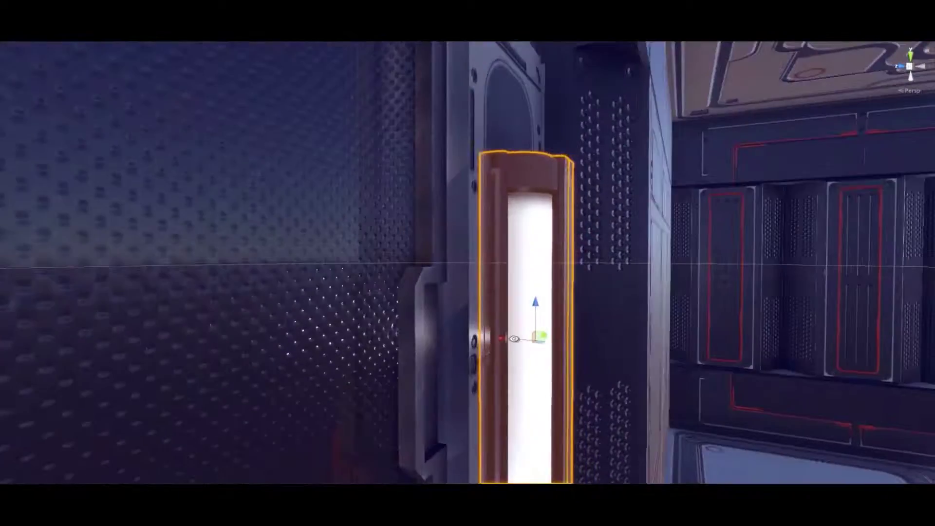
{"action": "mouse_move", "coordinate": [545, 308]}
{"action": "right_mouse_down"}
{"action": "mouse_move", "coordinate": [526, 324]}
{"action": "mouse_move", "coordinate": [658, 321]}
{"action": "right_mouse_up"}
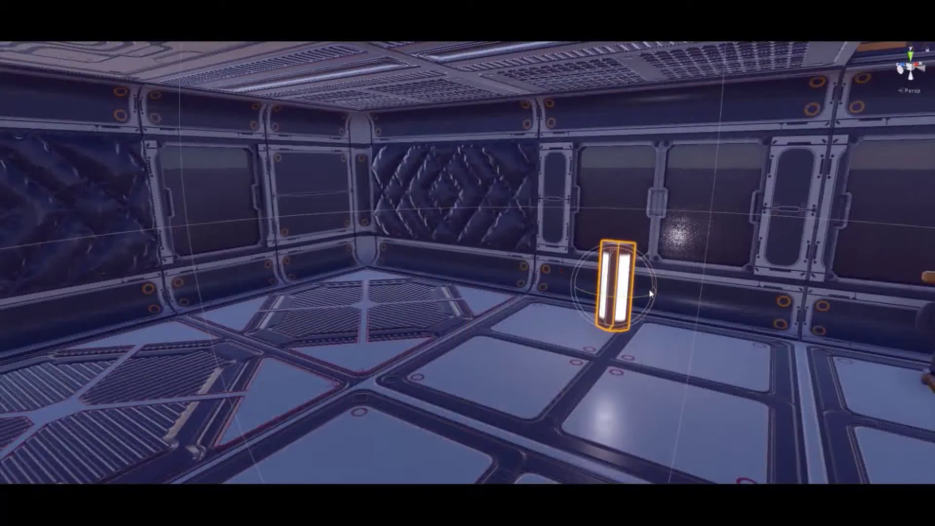
{"action": "right_click_drag", "start_coordinate": [650, 293], "coordinate": [511, 274]}
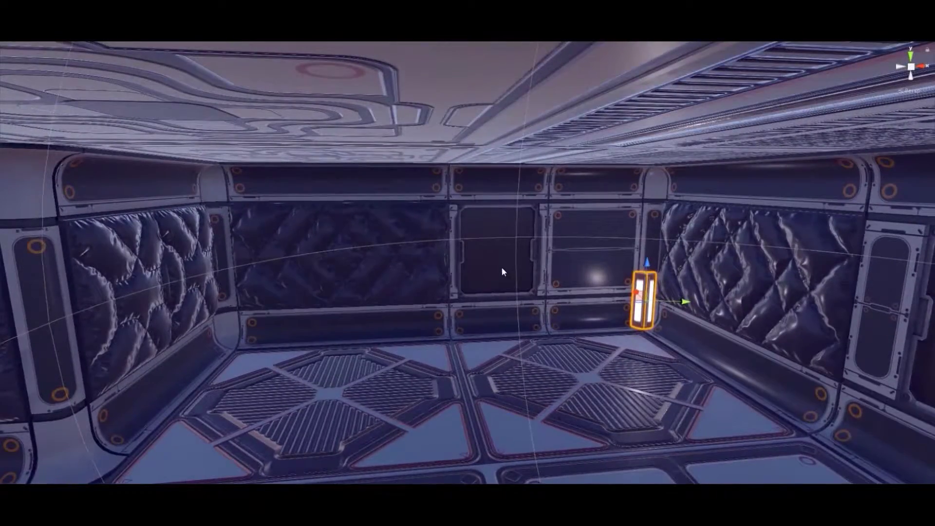
{"action": "right_click_drag", "start_coordinate": [502, 268], "coordinate": [452, 259]}
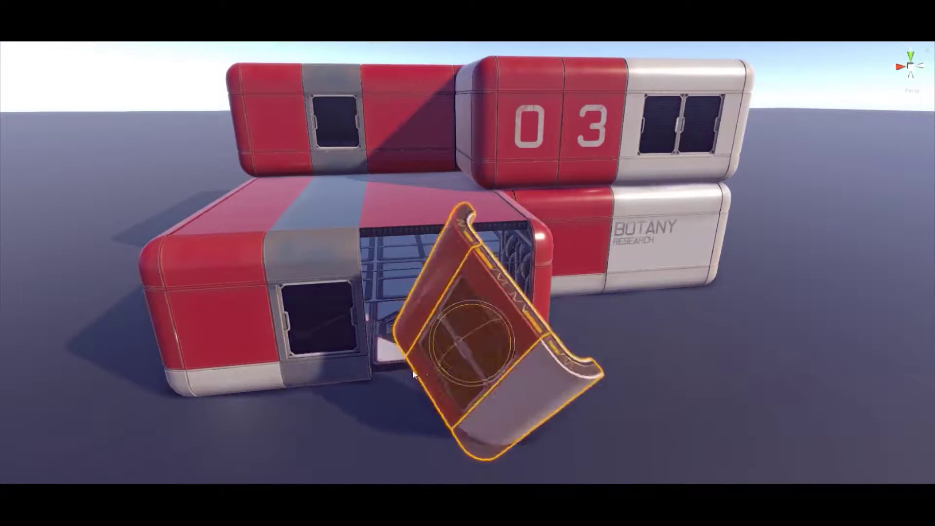
{"action": "right_click_drag", "start_coordinate": [413, 374], "coordinate": [470, 261]}
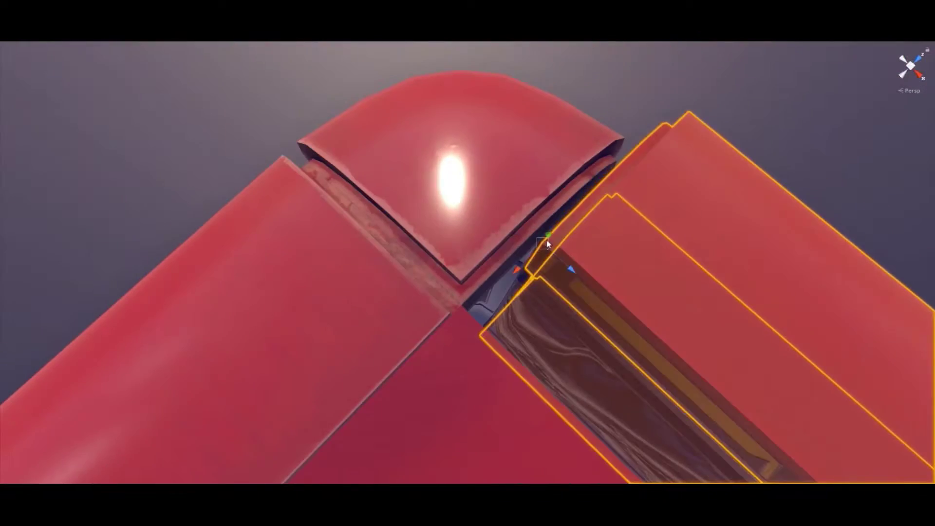
{"action": "right_click_drag", "start_coordinate": [611, 154], "coordinate": [588, 144]}
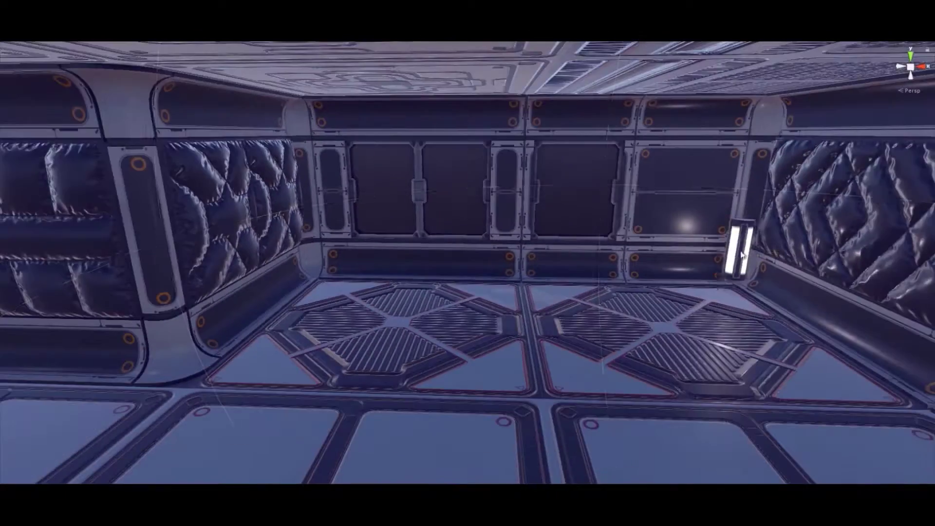
Select and frame the wall light, checking its placement in the wall slot from several angles.
{"action": "left_click", "coordinate": [744, 258]}
{"action": "key", "text": "f"}
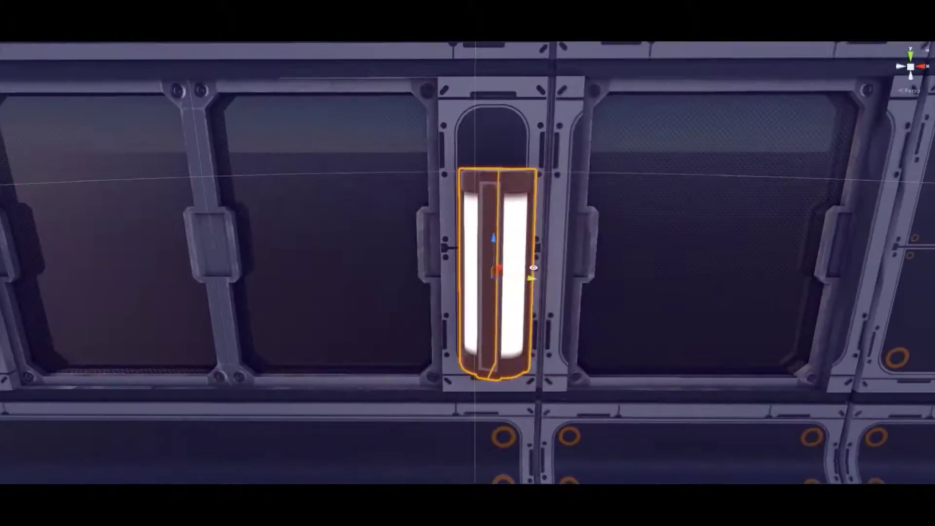
{"action": "left_click_drag", "start_coordinate": [533, 268], "coordinate": [583, 267], "text": "alt"}
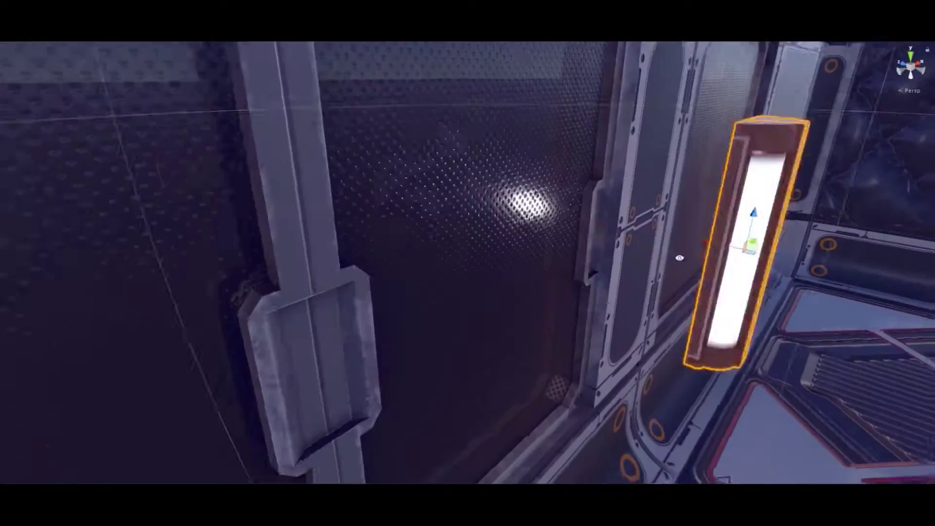
{"action": "left_click_drag", "start_coordinate": [647, 238], "coordinate": [523, 230], "text": "alt"}
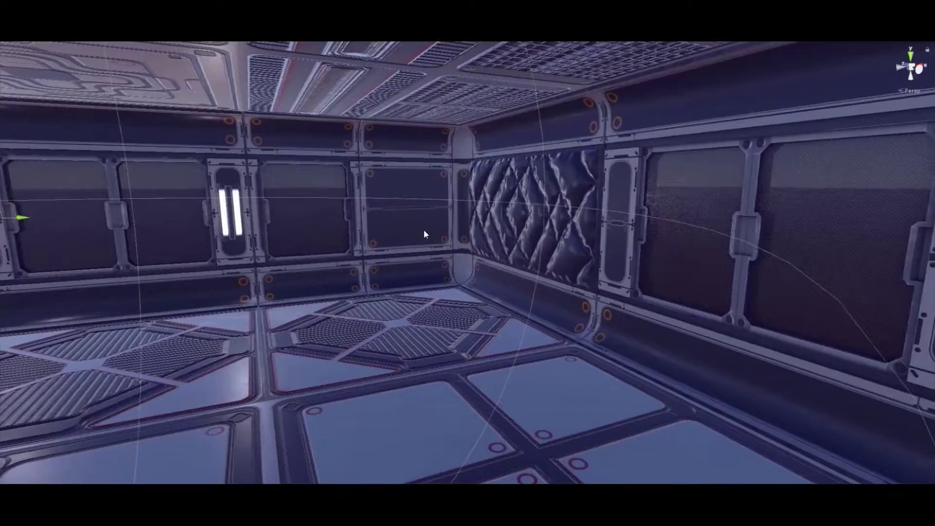
{"action": "right_click_drag", "start_coordinate": [423, 229], "coordinate": [566, 214]}
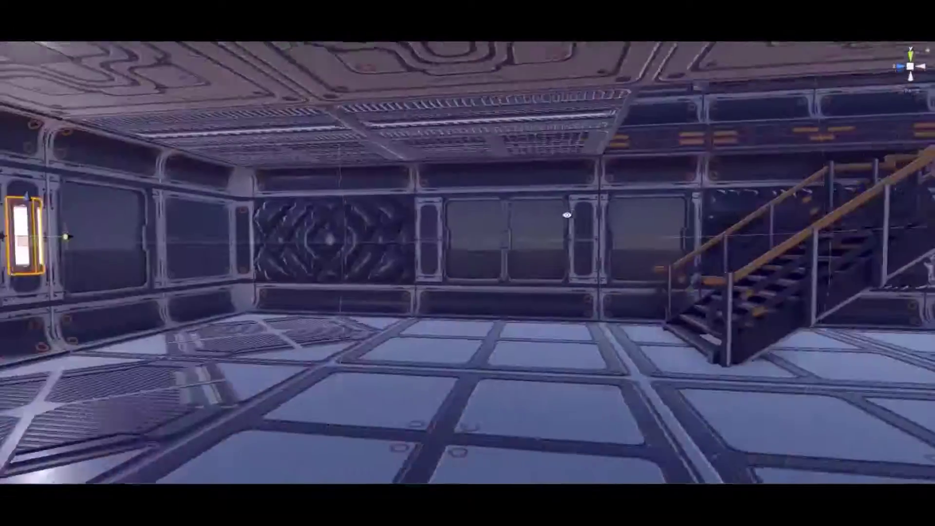
{"action": "right_click_drag", "start_coordinate": [577, 223], "coordinate": [302, 248]}
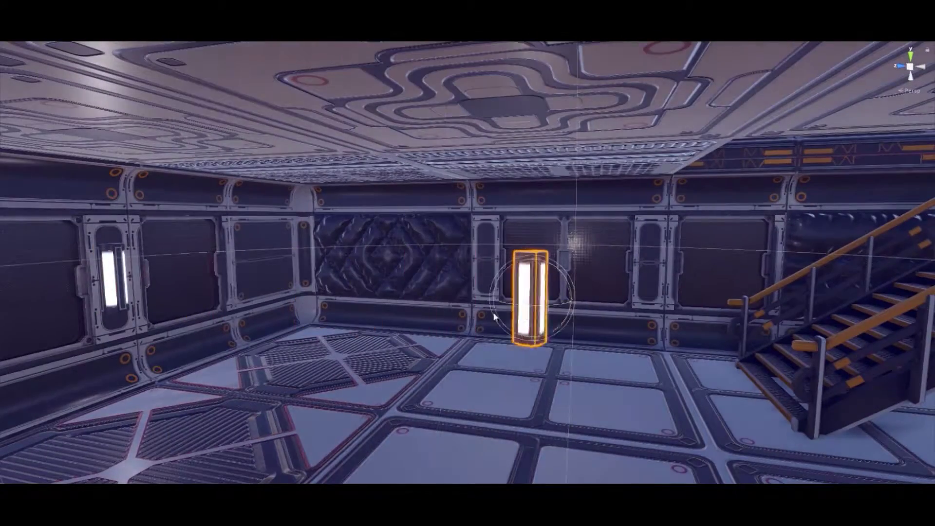
{"action": "middle_click_drag", "start_coordinate": [612, 279], "coordinate": [537, 199]}
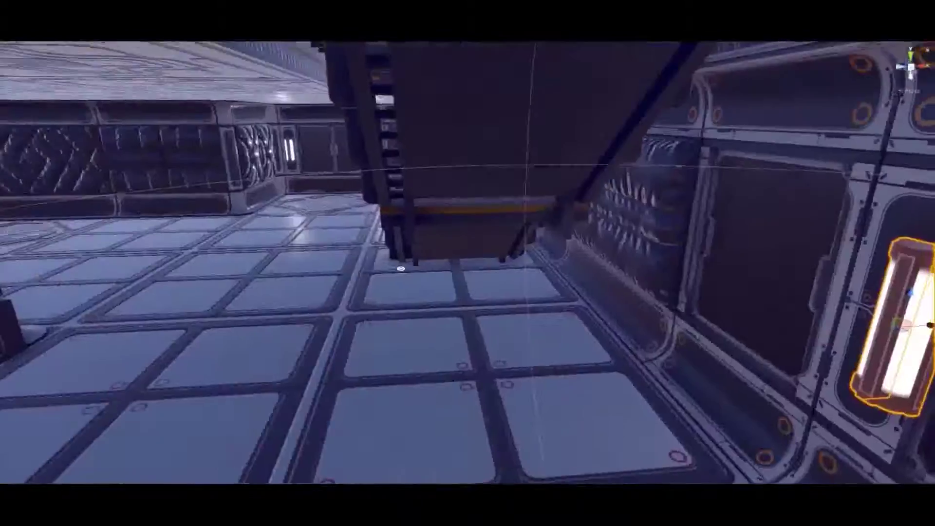
Check the tube lights placed along the walls and bring the building's outside door into view.
{"action": "right_click_drag", "start_coordinate": [401, 268], "coordinate": [446, 290]}
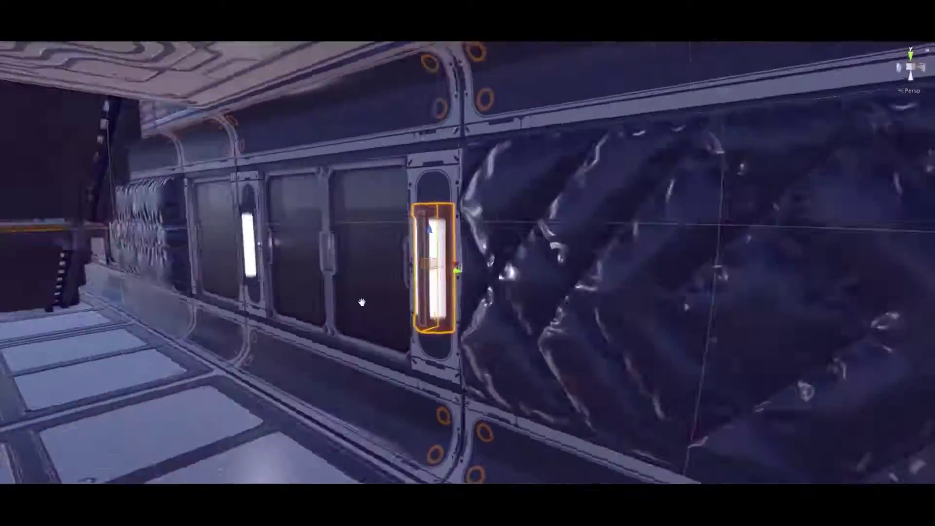
{"action": "right_click_drag", "start_coordinate": [362, 302], "coordinate": [494, 220]}
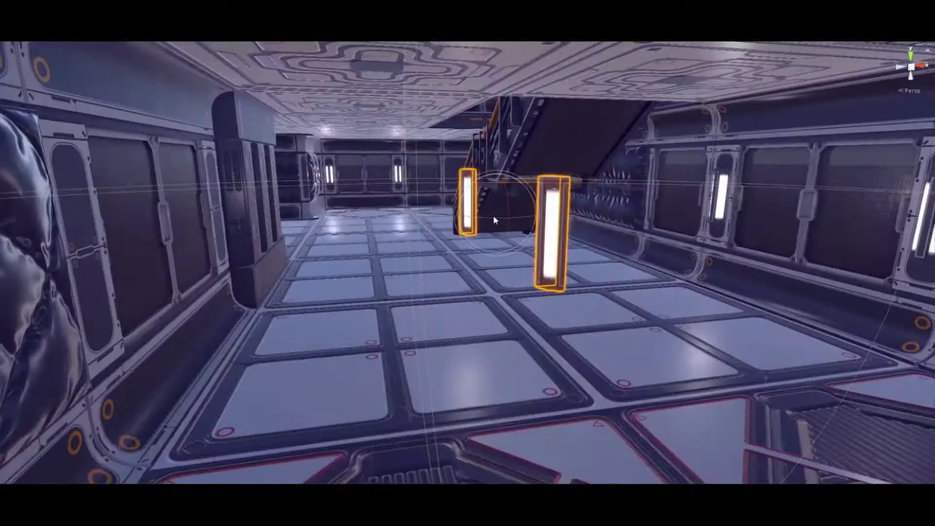
{"action": "right_click_drag", "start_coordinate": [358, 235], "coordinate": [430, 258]}
{"action": "mouse_move", "coordinate": [526, 253]}
{"action": "right_mouse_down"}
{"action": "mouse_move", "coordinate": [323, 233]}
{"action": "mouse_move", "coordinate": [424, 195]}
{"action": "mouse_move", "coordinate": [552, 223]}
{"action": "right_mouse_up"}
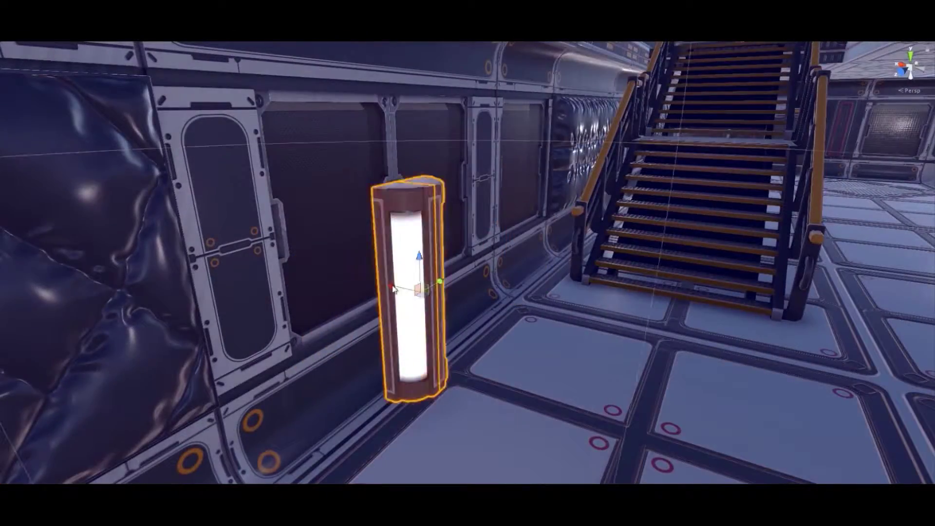
{"action": "right_click_drag", "start_coordinate": [394, 288], "coordinate": [425, 218]}
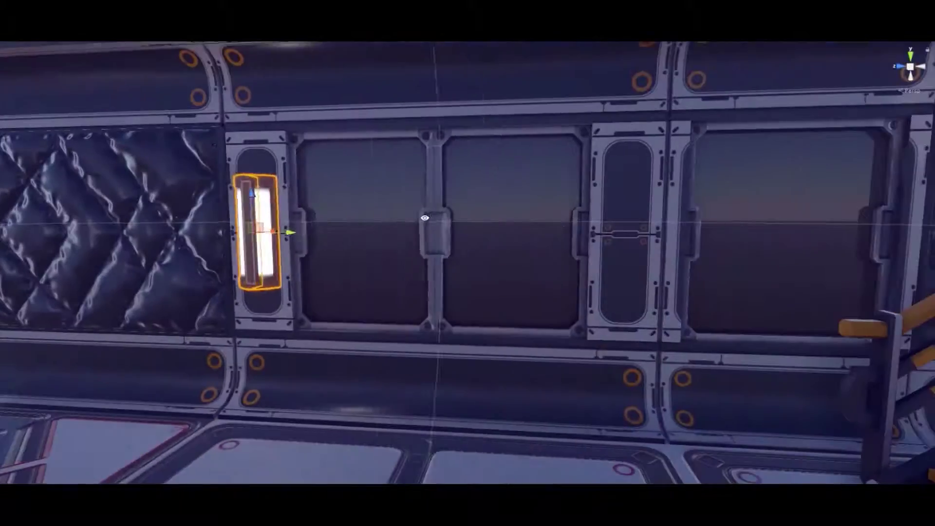
{"action": "scroll", "coordinate": [794, 223], "scroll_direction": "down", "scroll_amount": 15}
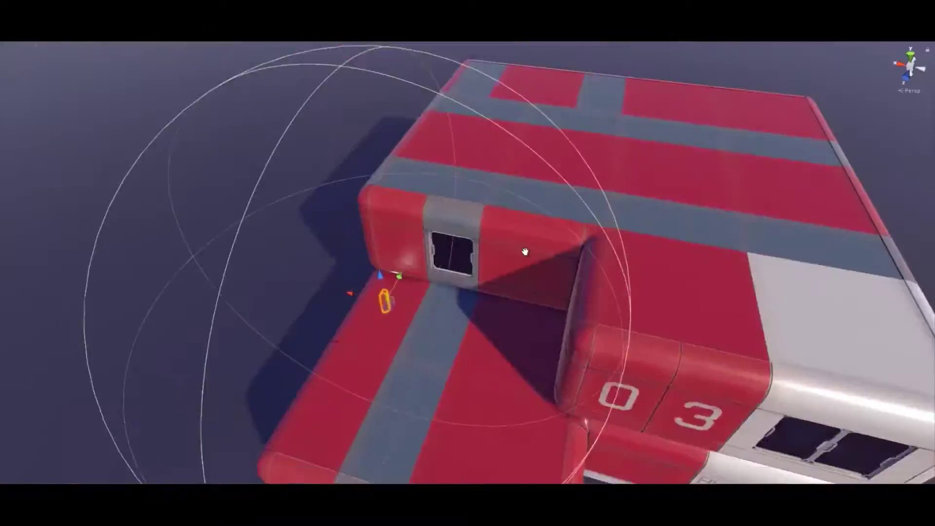
{"action": "right_click_drag", "start_coordinate": [524, 252], "coordinate": [585, 235]}
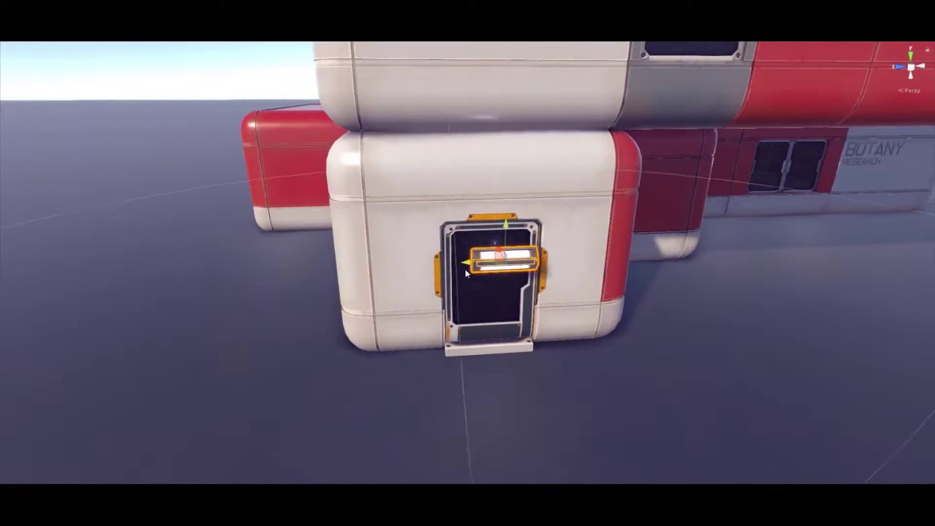
Rotate the exterior lamp into place above the ground-floor door.
{"action": "mouse_move", "coordinate": [494, 194]}
{"action": "left_mouse_down", "text": "alt"}
{"action": "mouse_move", "coordinate": [397, 207]}
{"action": "mouse_move", "coordinate": [434, 169]}
{"action": "left_mouse_up", "text": "alt"}
{"action": "scroll", "coordinate": [433, 206], "scroll_direction": "down", "scroll_amount": 5}
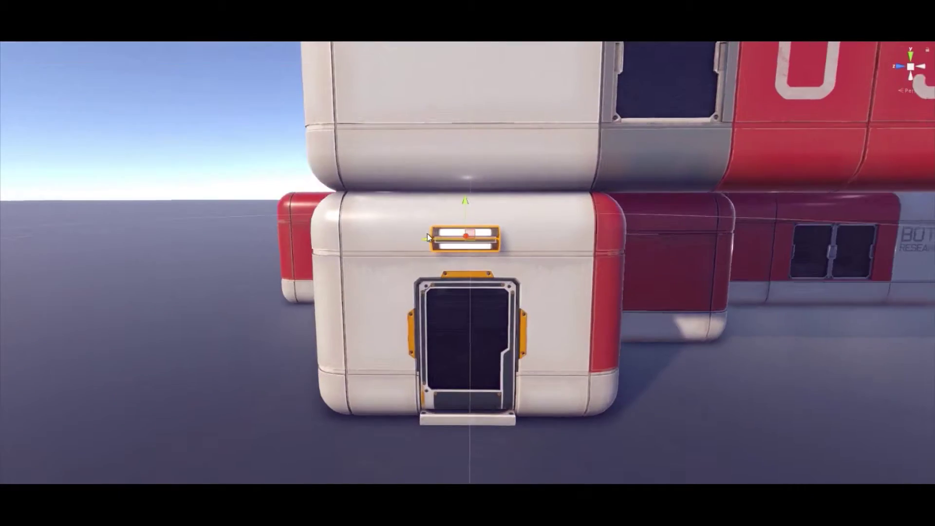
{"action": "key", "text": "e"}
{"action": "mouse_move", "coordinate": [427, 233]}
{"action": "left_mouse_down", "text": "alt"}
{"action": "mouse_move", "coordinate": [569, 269]}
{"action": "mouse_move", "coordinate": [650, 212]}
{"action": "left_mouse_up", "text": "alt"}
{"action": "key", "text": "f"}
{"action": "left_click_drag", "start_coordinate": [454, 255], "coordinate": [466, 188], "text": "alt"}
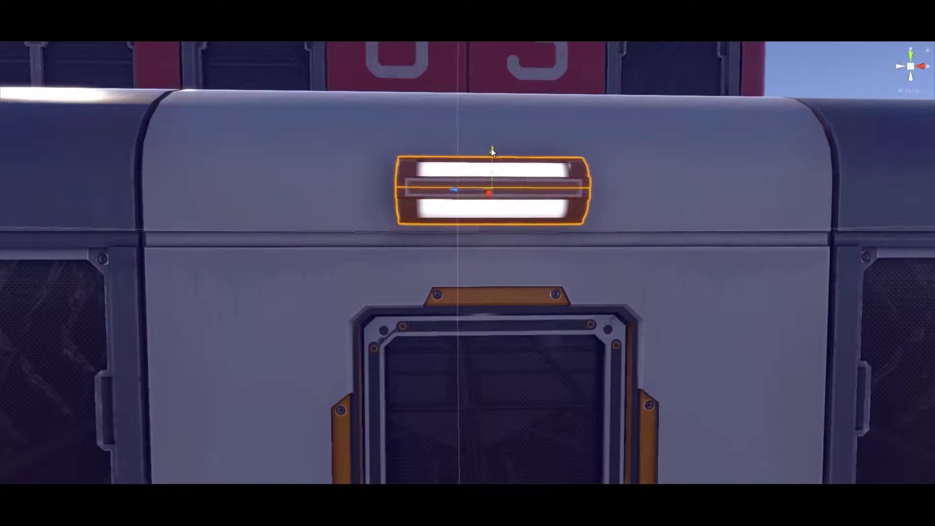
{"action": "scroll", "coordinate": [491, 151], "scroll_direction": "down", "scroll_amount": 10}
{"action": "left_click_drag", "start_coordinate": [491, 152], "coordinate": [566, 244], "text": "alt"}
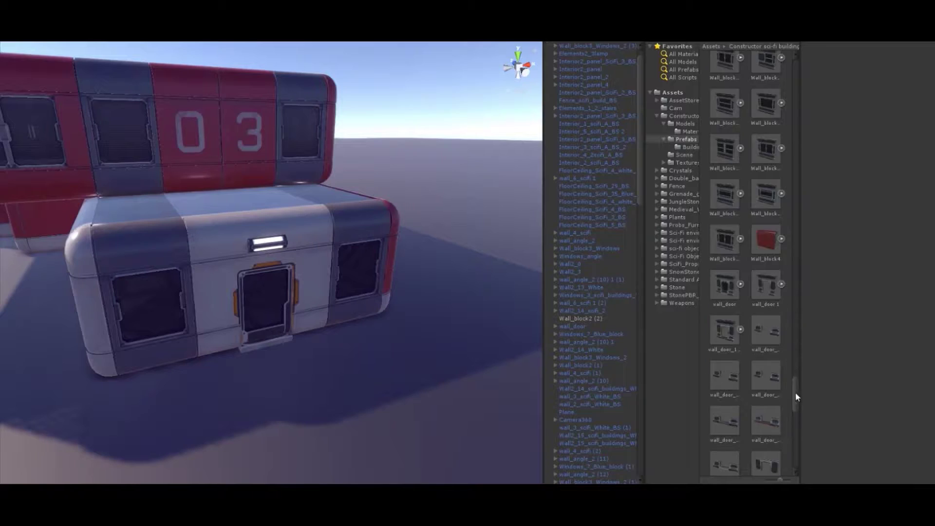
Add a small door control panel beside the ground-floor door and frame it.
{"action": "left_click_drag", "start_coordinate": [795, 390], "coordinate": [324, 377]}
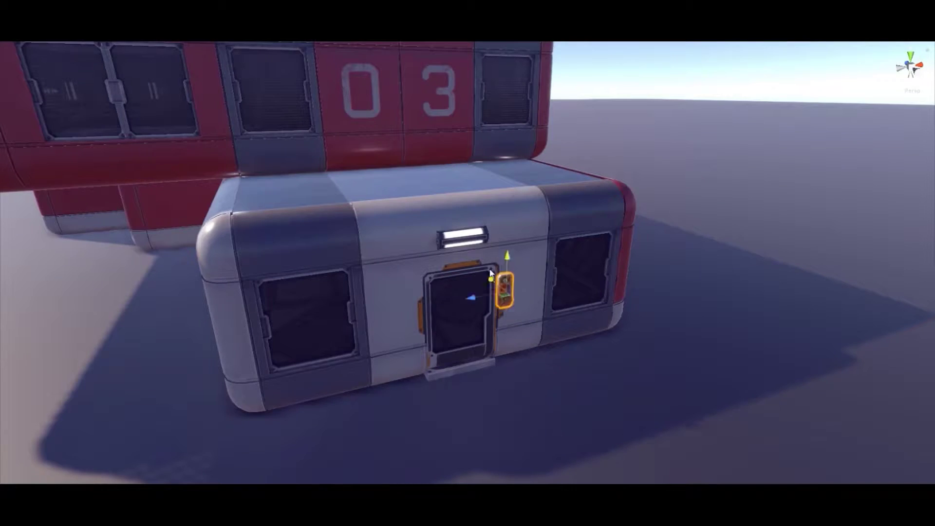
{"action": "key", "text": "f"}
{"action": "scroll", "coordinate": [488, 316], "scroll_direction": "down", "scroll_amount": 3}
{"action": "mouse_move", "coordinate": [487, 315]}
{"action": "left_mouse_down", "text": "alt"}
{"action": "mouse_move", "coordinate": [606, 214]}
{"action": "mouse_move", "coordinate": [338, 238]}
{"action": "mouse_move", "coordinate": [465, 248]}
{"action": "mouse_move", "coordinate": [497, 222]}
{"action": "mouse_move", "coordinate": [487, 224]}
{"action": "mouse_move", "coordinate": [480, 273]}
{"action": "left_mouse_up", "text": "alt"}
{"action": "key", "text": "f"}
{"action": "scroll", "coordinate": [497, 223], "scroll_direction": "up", "scroll_amount": 3}
{"action": "scroll", "coordinate": [487, 224], "scroll_direction": "down", "scroll_amount": 5}
{"action": "scroll", "coordinate": [487, 224], "scroll_direction": "down", "scroll_amount": 3}
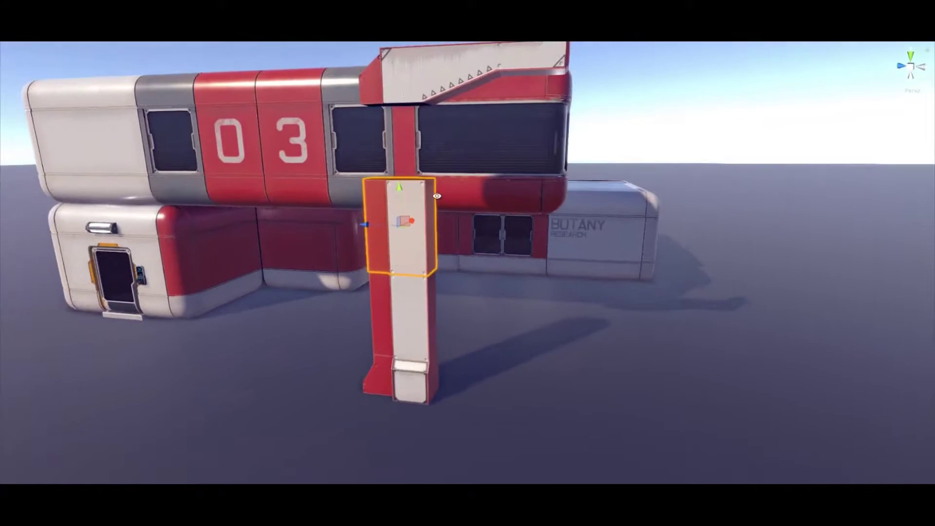
Fit the red-and-white angled bracket and support pillar beneath the upper-storey overhang.
{"action": "left_click", "coordinate": [463, 145]}
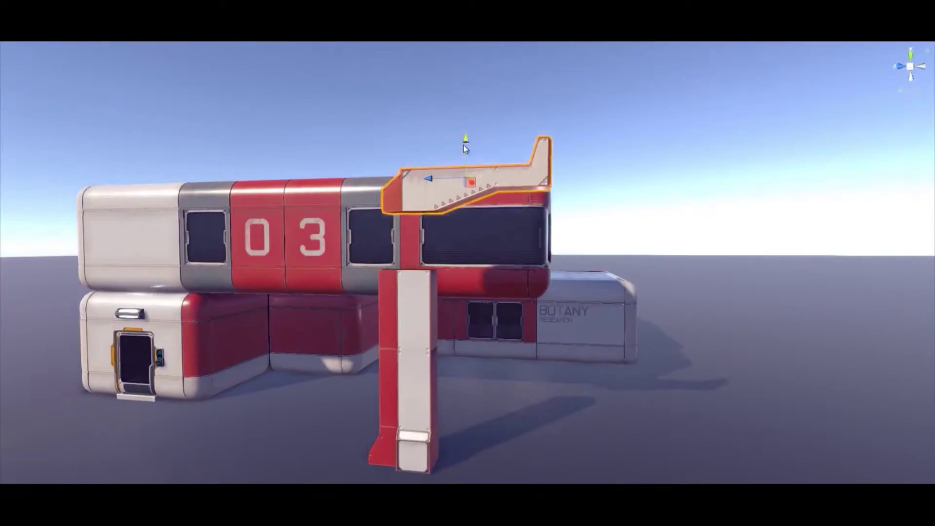
{"action": "left_click_drag", "start_coordinate": [463, 145], "coordinate": [442, 247], "text": "alt"}
{"action": "scroll", "coordinate": [442, 247], "scroll_direction": "down", "scroll_amount": 5}
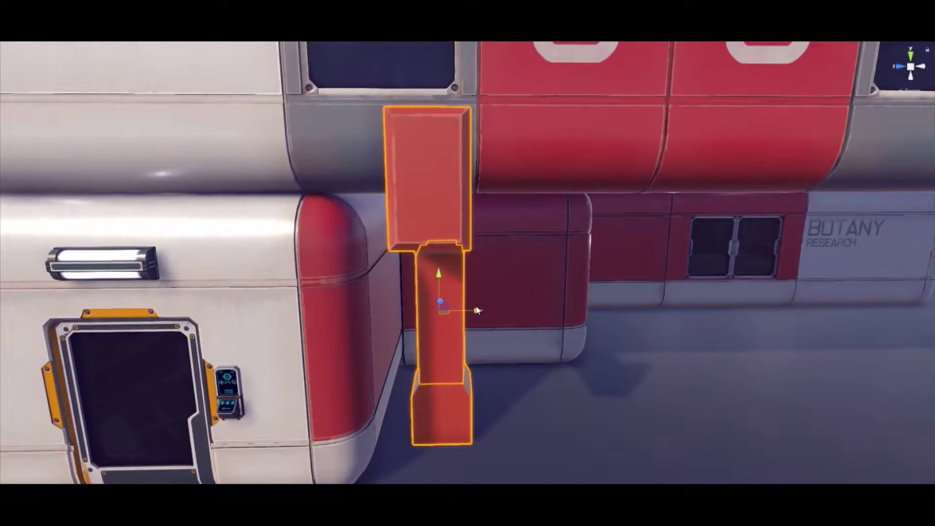
{"action": "left_click_drag", "start_coordinate": [477, 310], "coordinate": [718, 272], "text": "alt"}
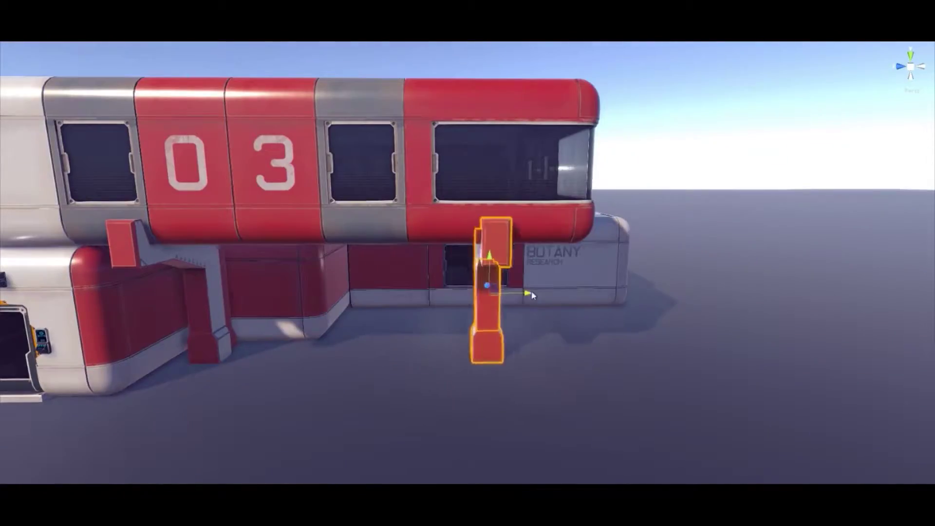
{"action": "left_click_drag", "start_coordinate": [532, 295], "coordinate": [579, 280], "text": "alt"}
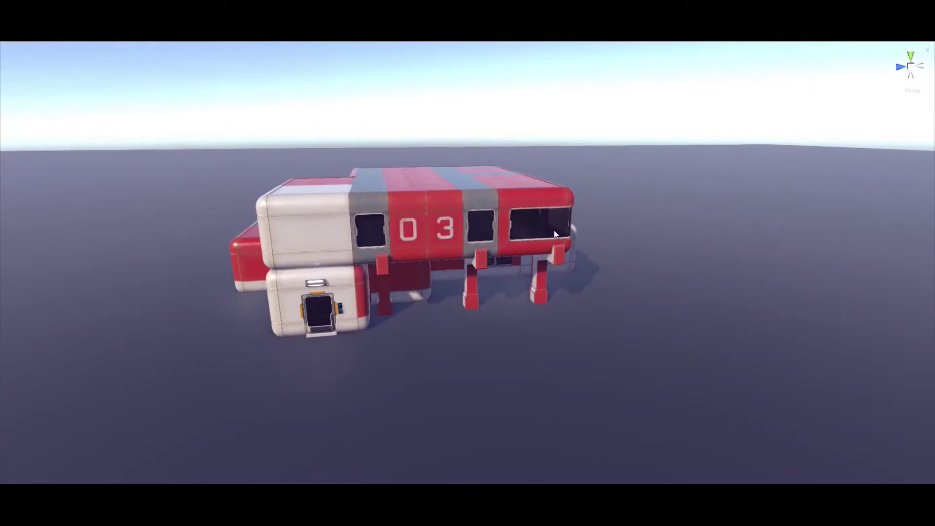
{"action": "left_click_drag", "start_coordinate": [534, 326], "coordinate": [482, 284], "text": "alt"}
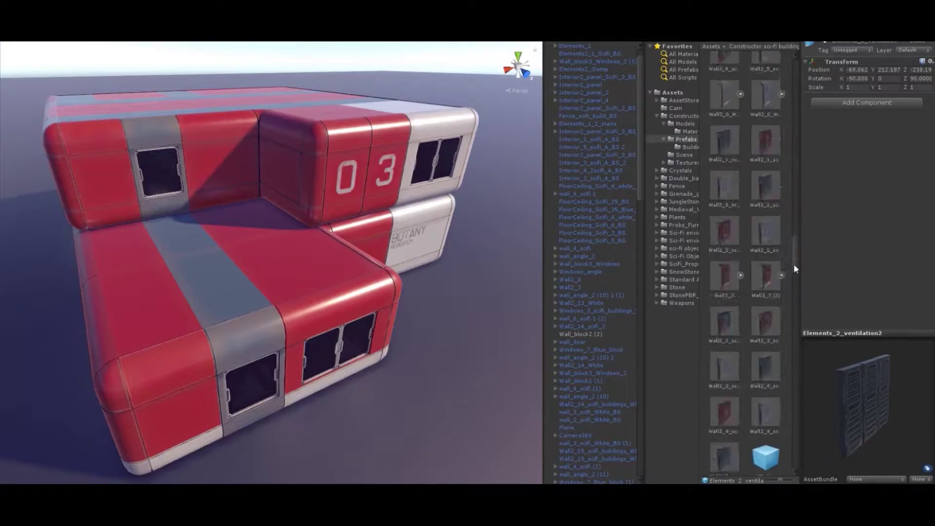
Place a Generator_2 unit on the lower roof beside the upper storey.
{"action": "left_click_drag", "start_coordinate": [794, 314], "coordinate": [792, 208]}
{"action": "left_click", "coordinate": [724, 251]}
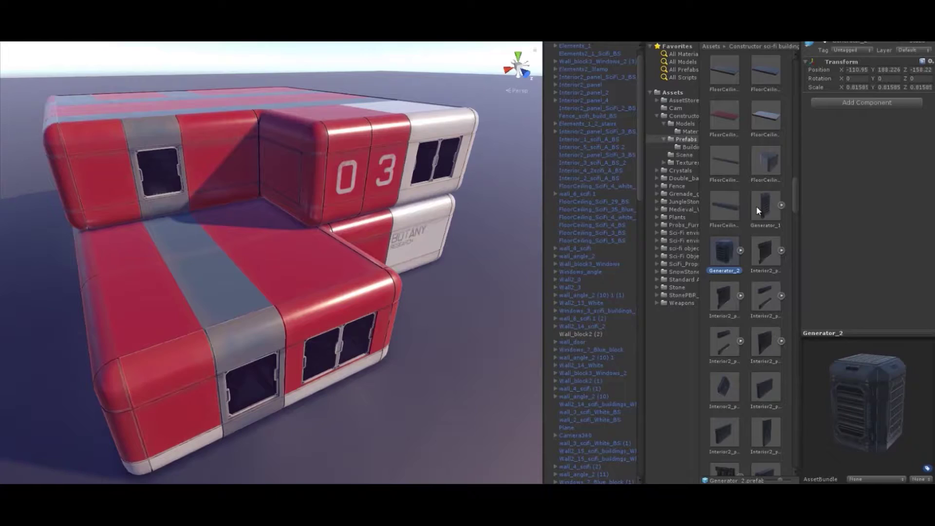
{"action": "left_click_drag", "start_coordinate": [755, 206], "coordinate": [236, 389]}
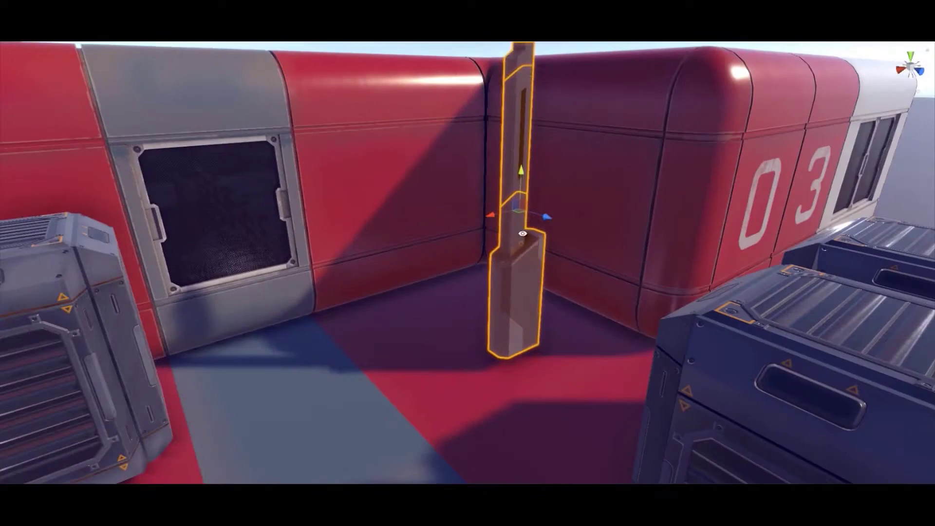
Duplicate the antenna mast to form a pair and switch to rotating the copy.
{"action": "mouse_move", "coordinate": [524, 195]}
{"action": "left_mouse_down", "text": "alt"}
{"action": "mouse_move", "coordinate": [463, 276]}
{"action": "mouse_move", "coordinate": [484, 243]}
{"action": "mouse_move", "coordinate": [476, 249]}
{"action": "left_mouse_up", "text": "alt"}
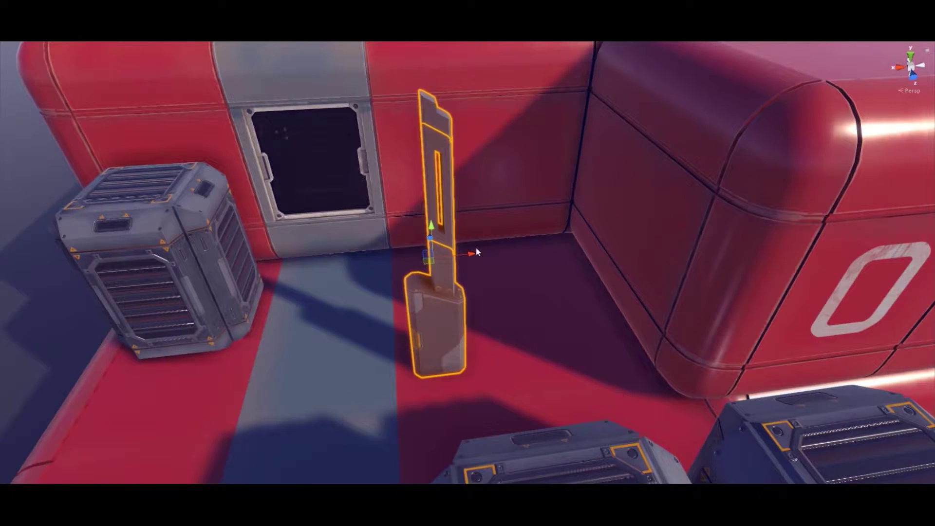
{"action": "key", "text": "shift+space"}
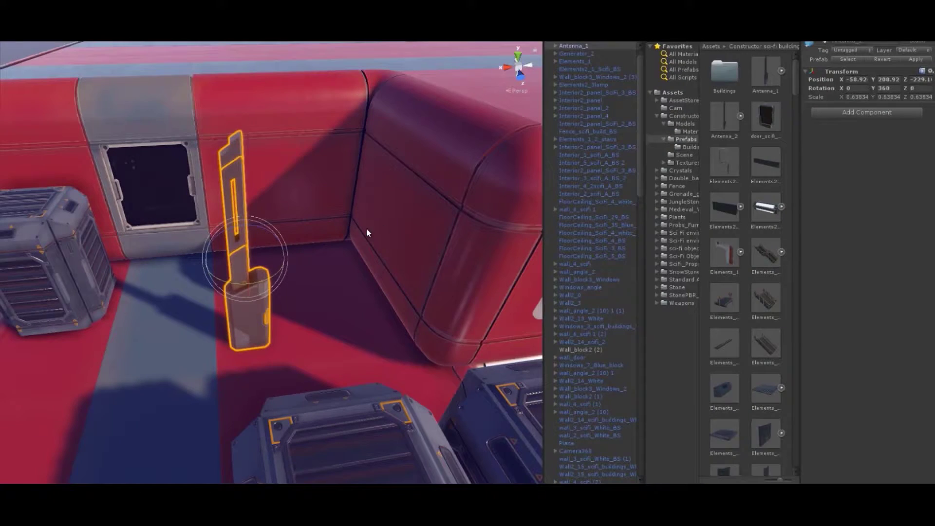
{"action": "key", "text": "shift+space"}
{"action": "mouse_move", "coordinate": [359, 307]}
{"action": "left_mouse_down", "text": "alt"}
{"action": "mouse_move", "coordinate": [492, 253]}
{"action": "mouse_move", "coordinate": [407, 268]}
{"action": "left_mouse_up", "text": "alt"}
{"action": "key", "text": "ctrl+d"}
{"action": "key", "text": "e"}
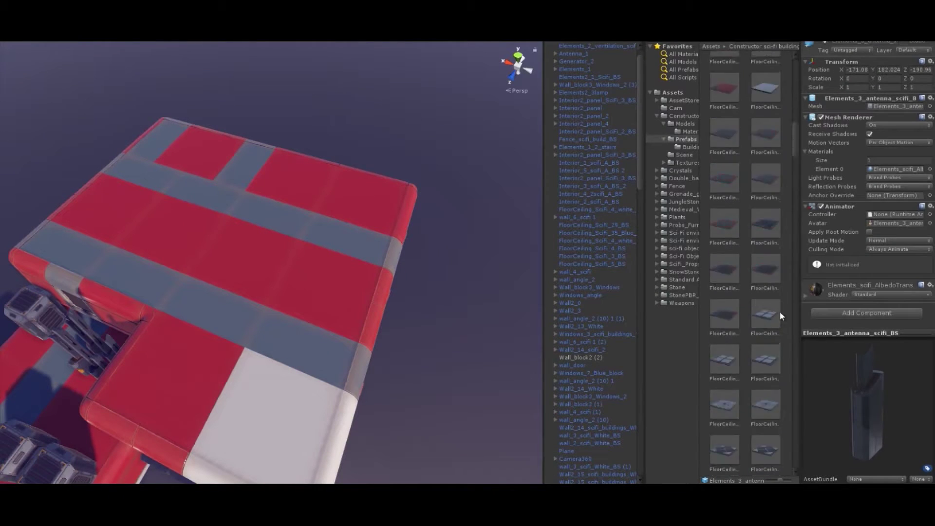
Add an Elements_2_3_ventilation panel to the roof and frame it in view.
{"action": "left_click_drag", "start_coordinate": [794, 210], "coordinate": [789, 324]}
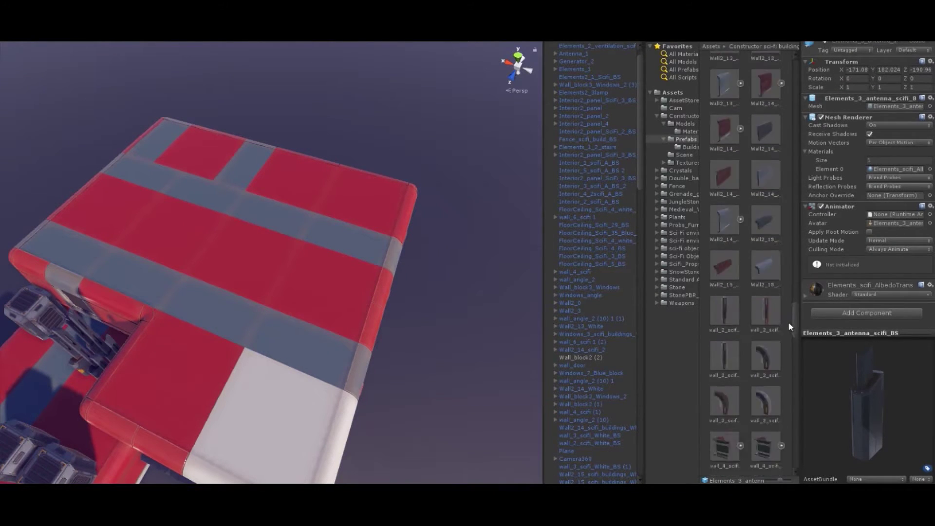
{"action": "left_click_drag", "start_coordinate": [801, 373], "coordinate": [802, 401]}
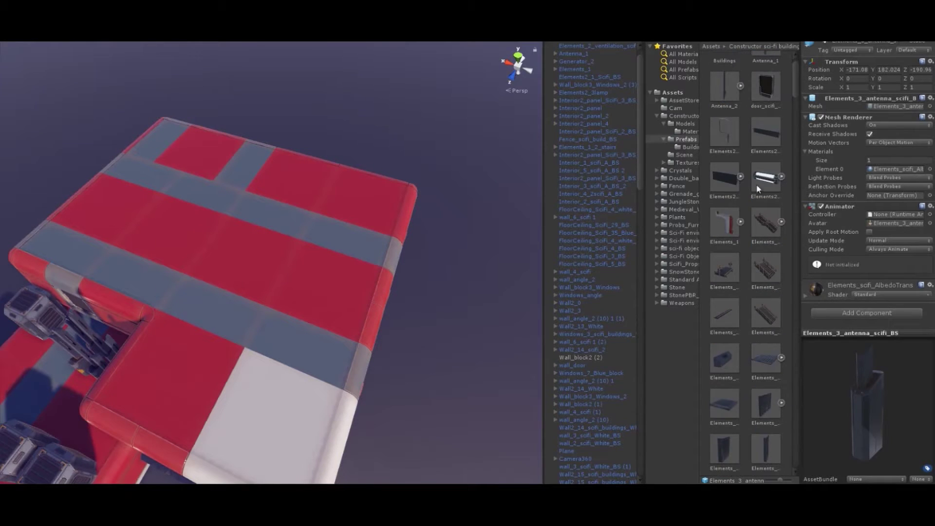
{"action": "left_click", "coordinate": [765, 126]}
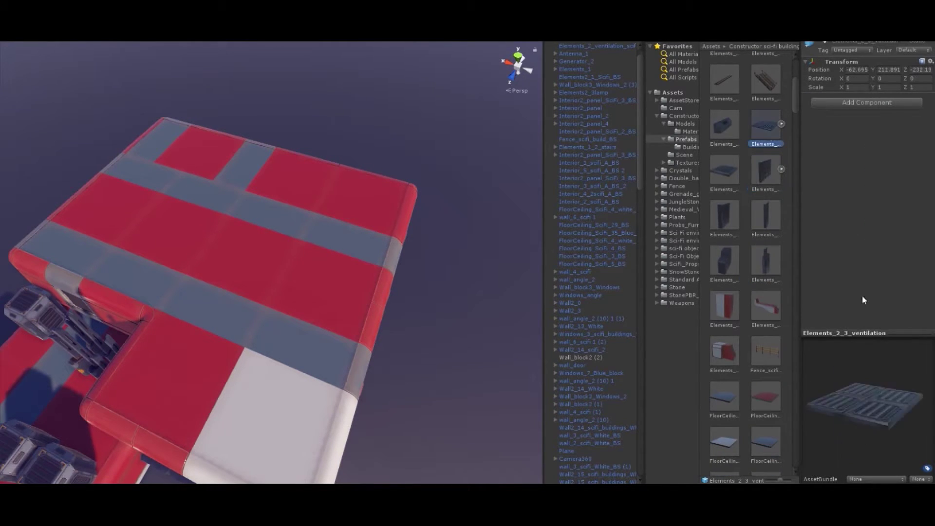
{"action": "key", "text": "f"}
Move the vent group to the middle of the upper roof.
{"action": "key", "text": "shift+space"}
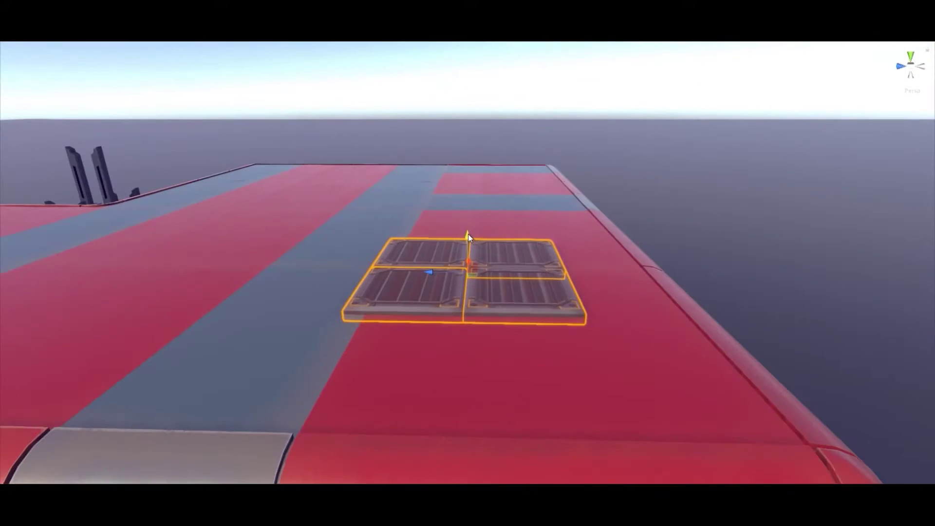
{"action": "left_click_drag", "start_coordinate": [468, 234], "coordinate": [500, 208], "text": "alt"}
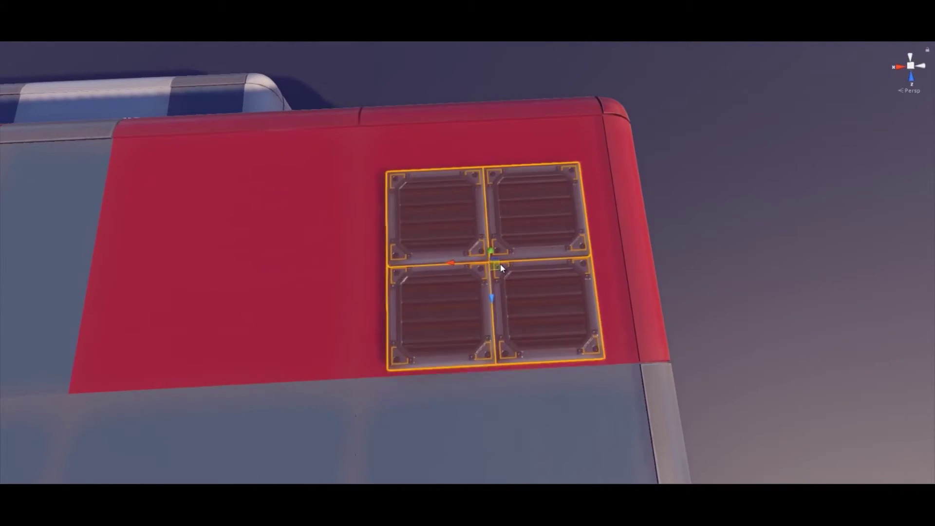
{"action": "scroll", "coordinate": [502, 287], "scroll_direction": "up", "scroll_amount": 5}
{"action": "scroll", "coordinate": [501, 287], "scroll_direction": "down", "scroll_amount": 10}
{"action": "left_click_drag", "start_coordinate": [501, 287], "coordinate": [496, 233], "text": "alt"}
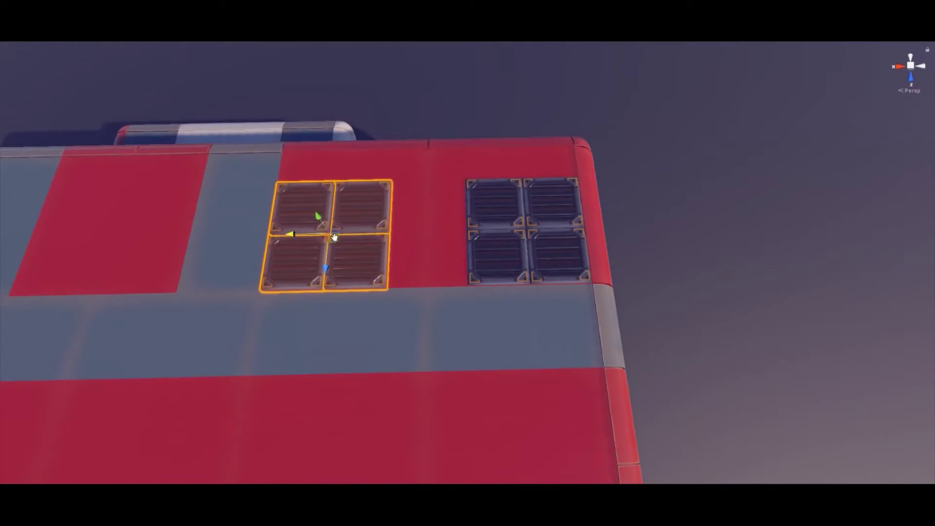
{"action": "scroll", "coordinate": [560, 309], "scroll_direction": "up", "scroll_amount": 5}
{"action": "left_click_drag", "start_coordinate": [560, 309], "coordinate": [434, 214], "text": "alt"}
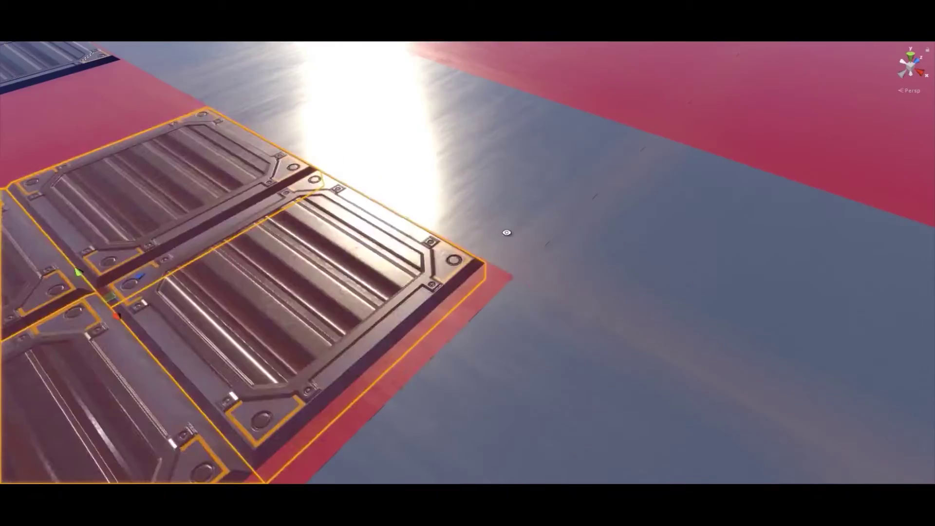
{"action": "scroll", "coordinate": [433, 214], "scroll_direction": "down", "scroll_amount": 10}
{"action": "left_click_drag", "start_coordinate": [355, 250], "coordinate": [478, 267], "text": "alt"}
{"action": "scroll", "coordinate": [459, 321], "scroll_direction": "up", "scroll_amount": 3}
{"action": "left_click_drag", "start_coordinate": [459, 322], "coordinate": [726, 244], "text": "alt"}
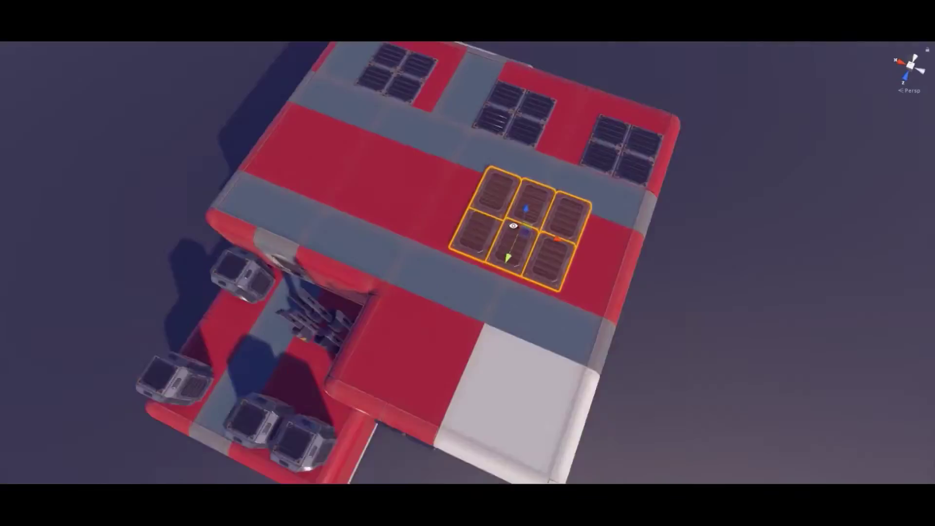
{"action": "left_click_drag", "start_coordinate": [517, 244], "coordinate": [473, 309]}
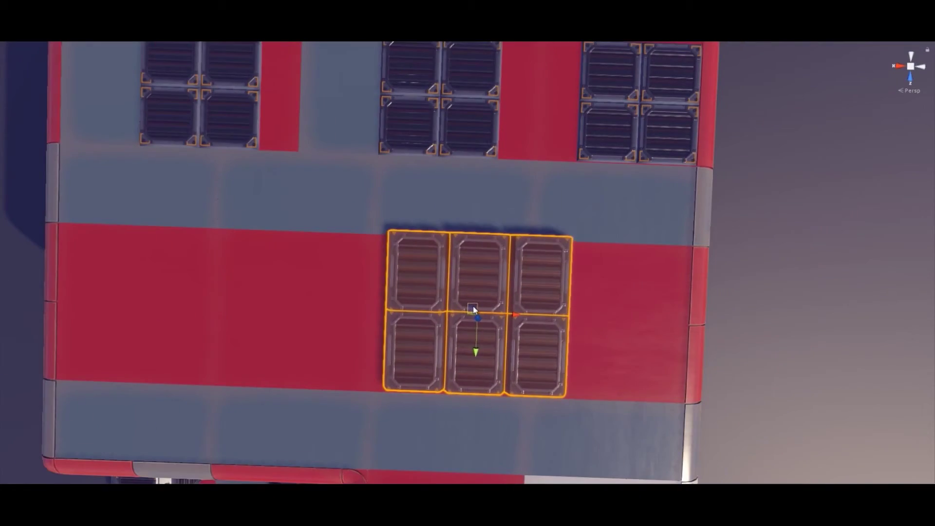